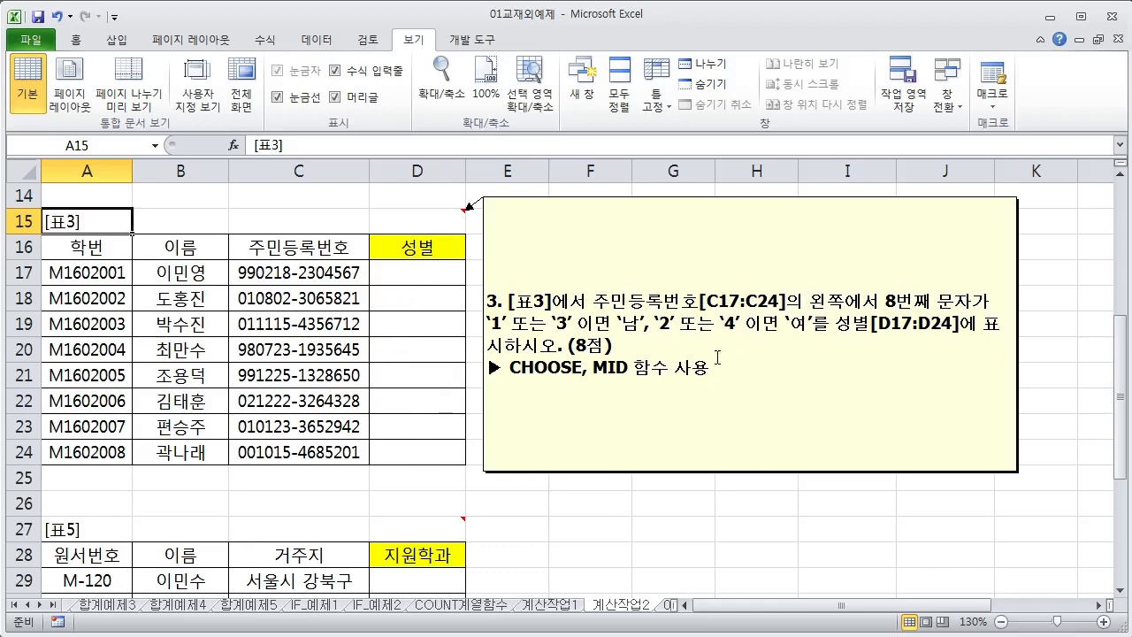
click(633, 346)
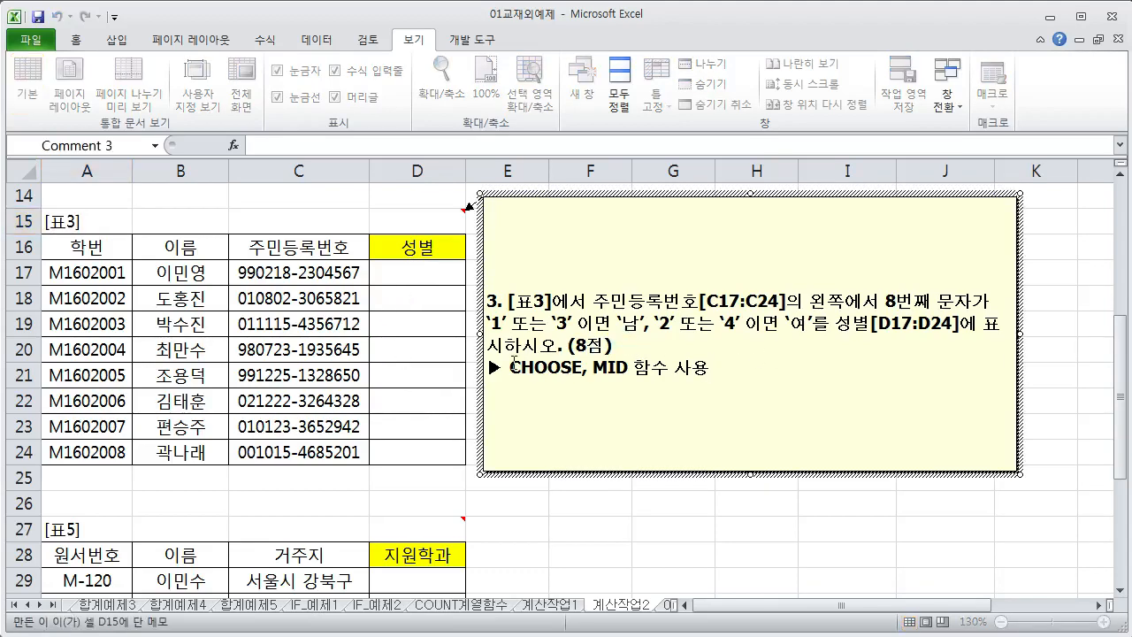
drag(510, 365, 622, 352)
click(722, 377)
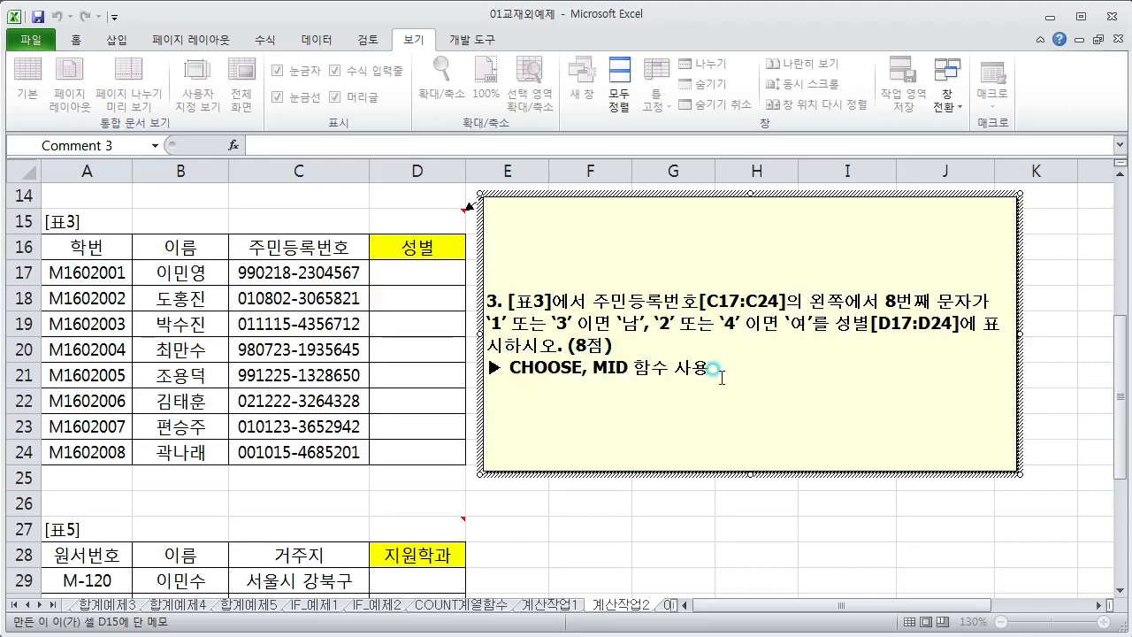
click(444, 493)
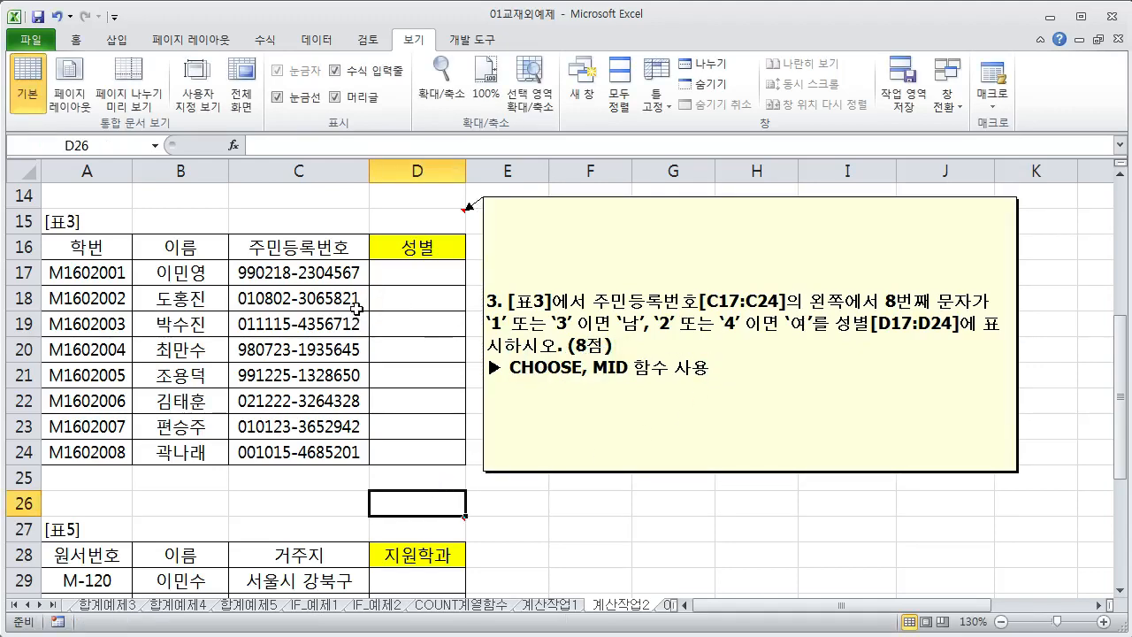
Step: Enter a MID function in D17 with C17 as text, start position 8 and 1 character
click(407, 271)
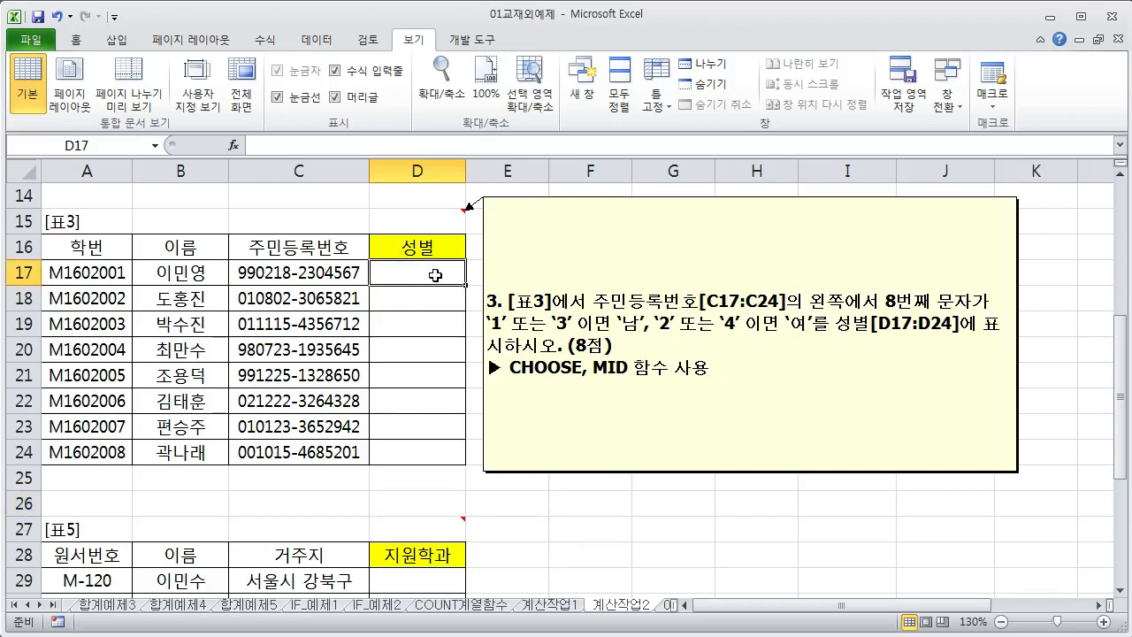
text(=)
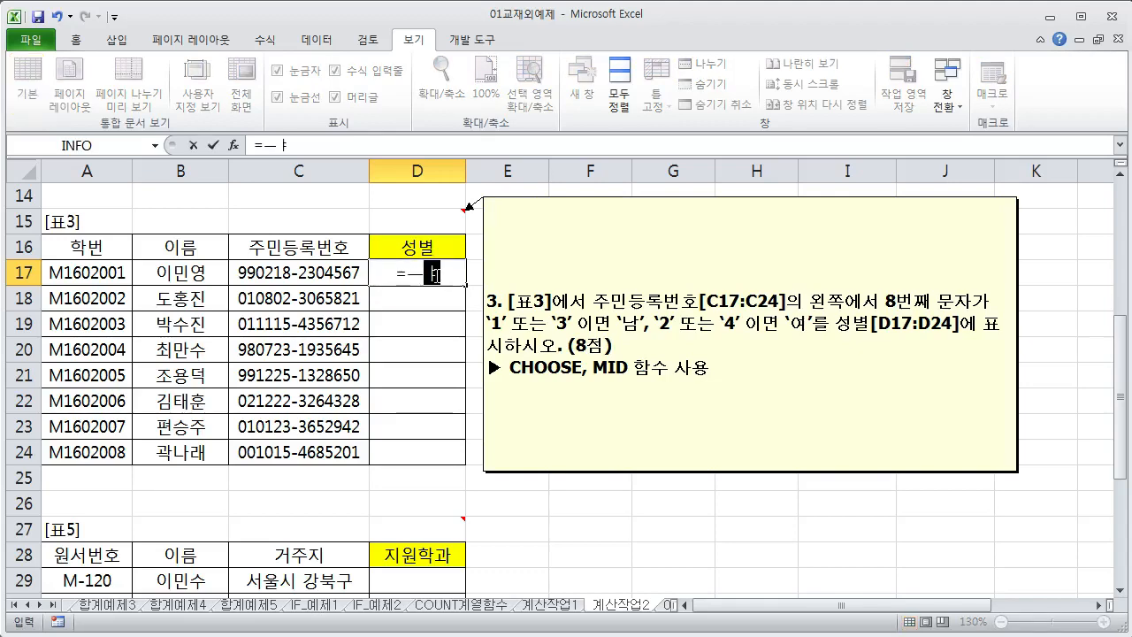
text(mid)
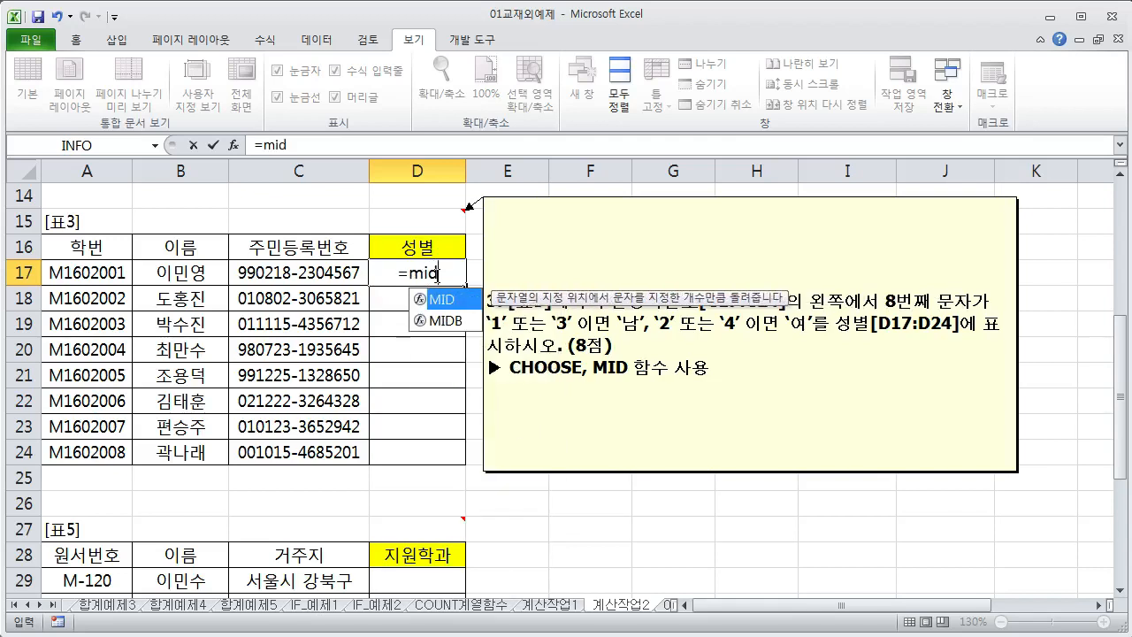
text(()
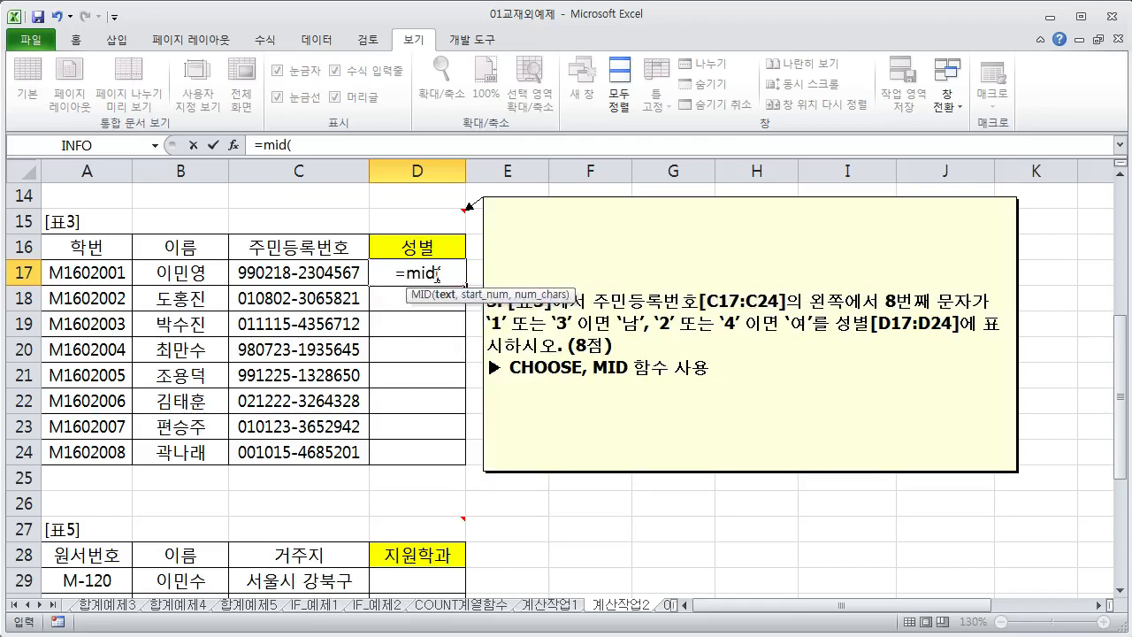
click(234, 145)
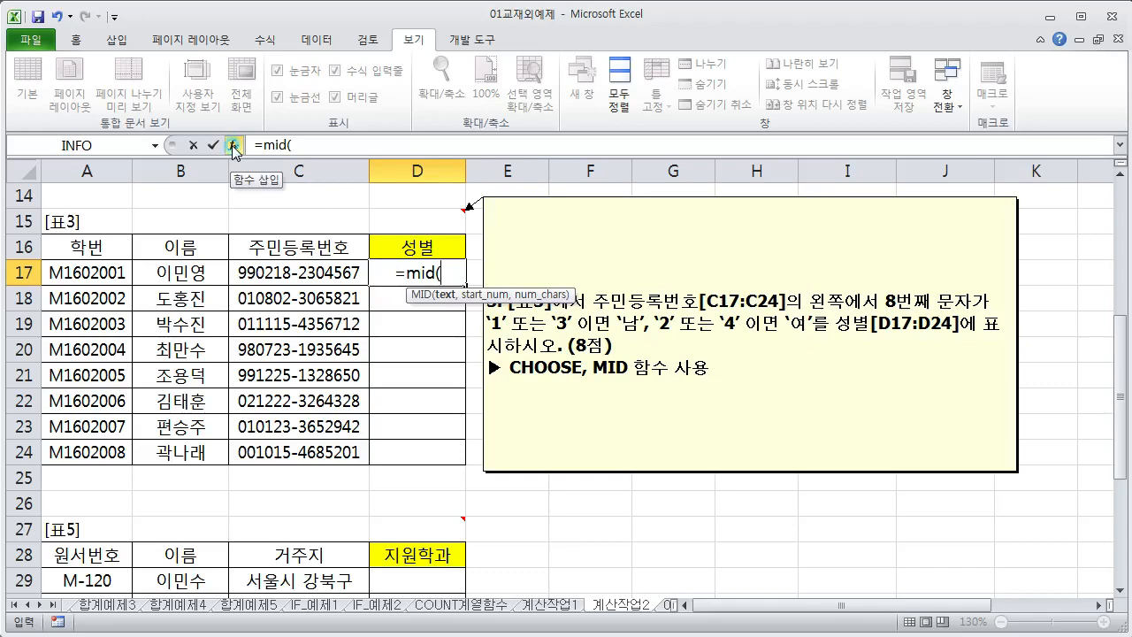
drag(693, 178, 642, 247)
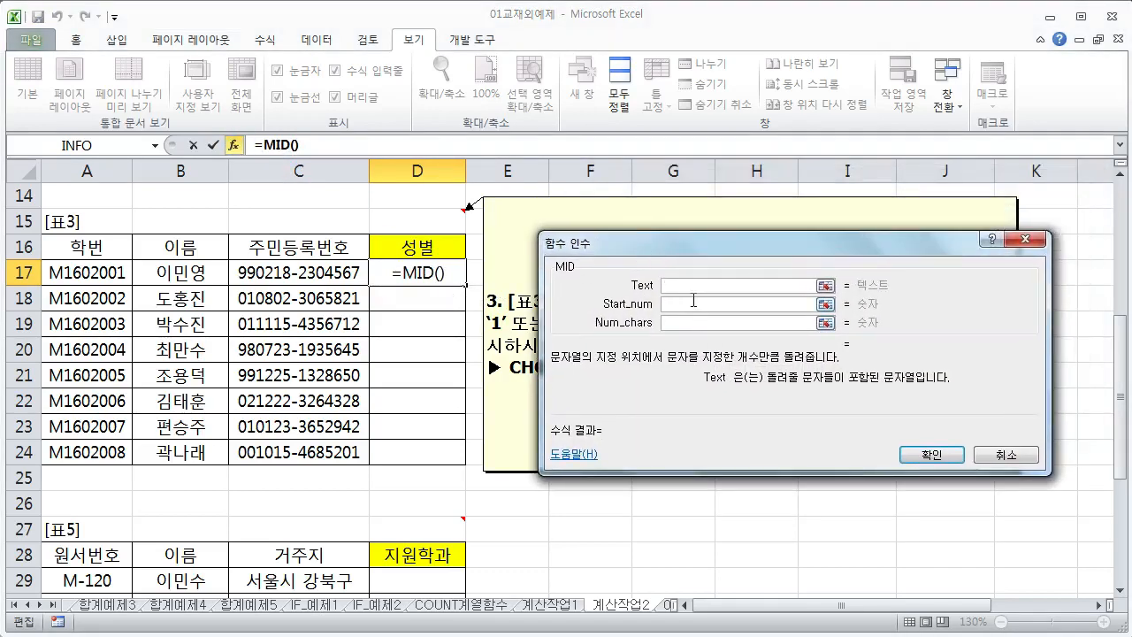
click(363, 278)
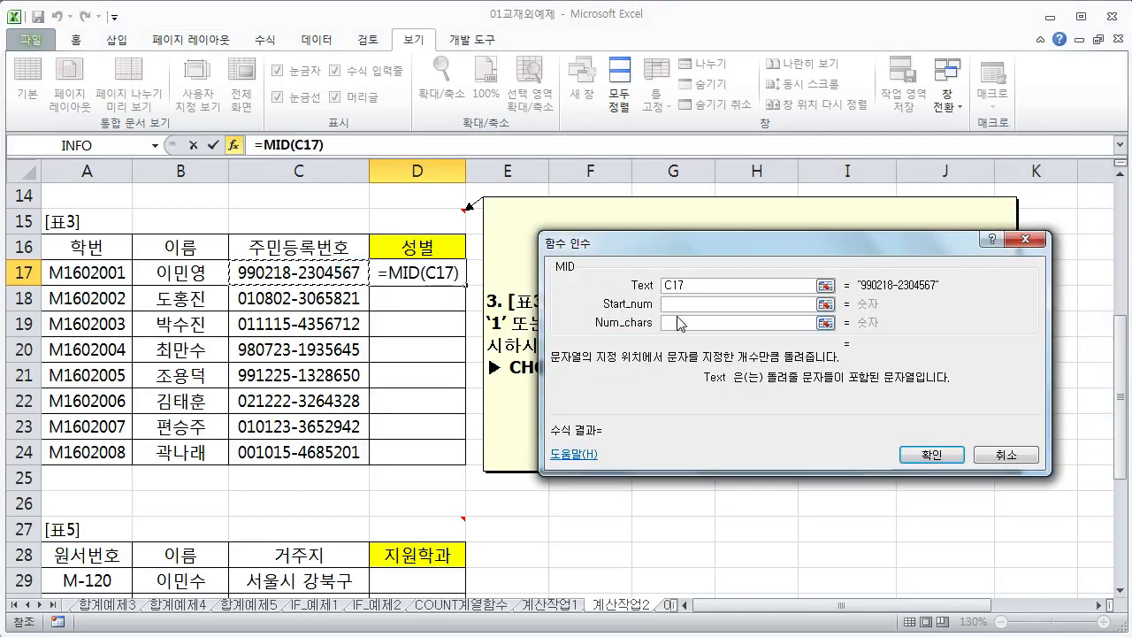
click(686, 304)
text(8)
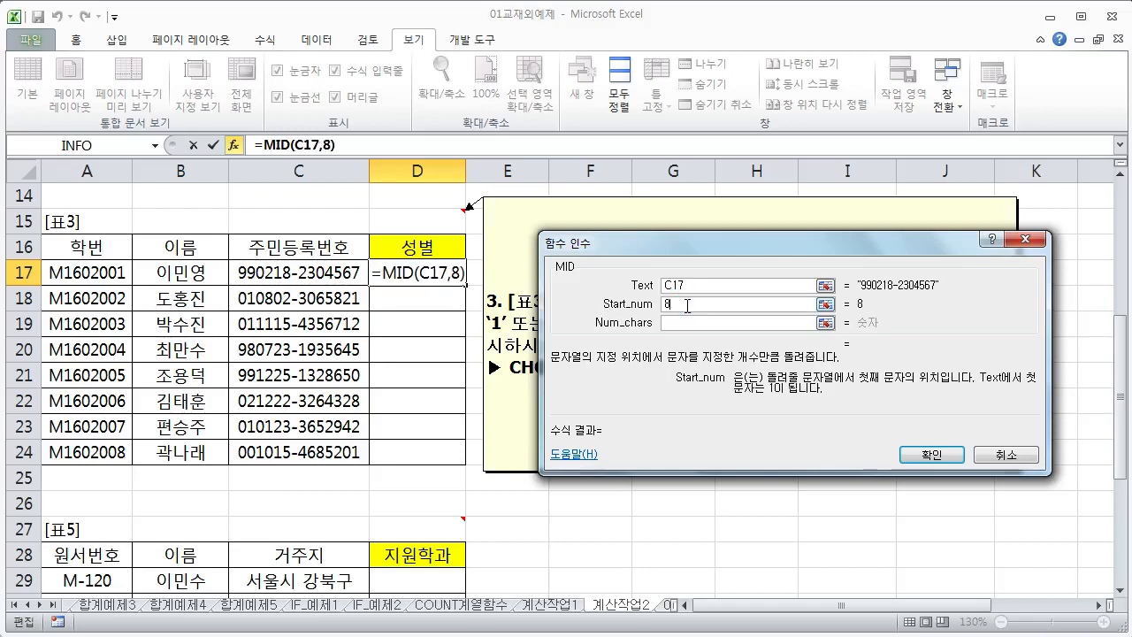
click(696, 324)
text(1)
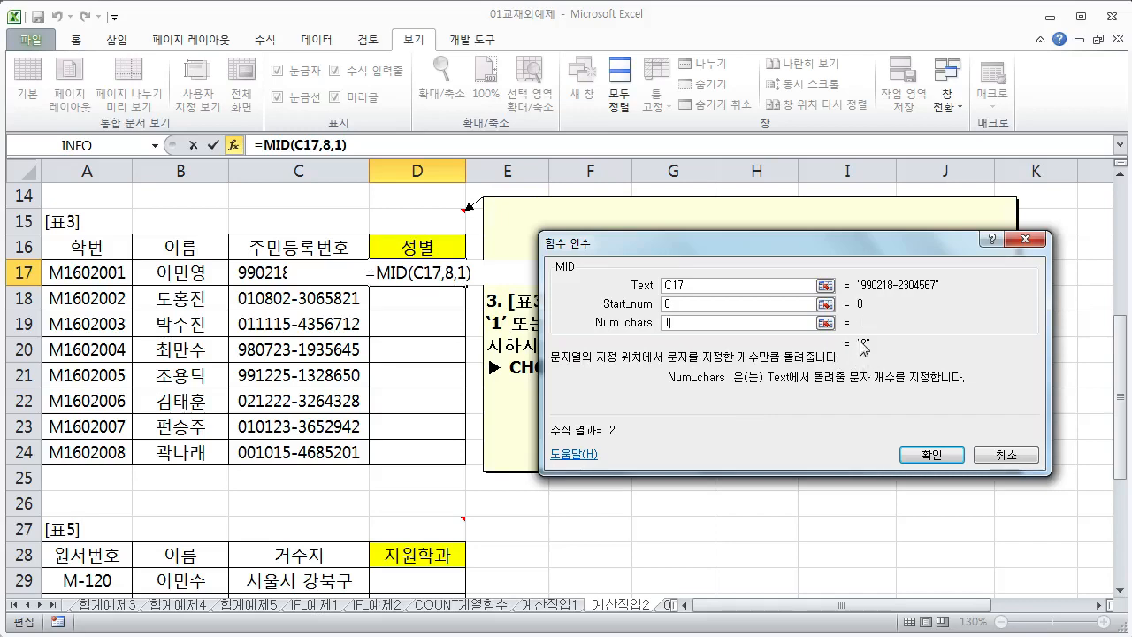
click(920, 456)
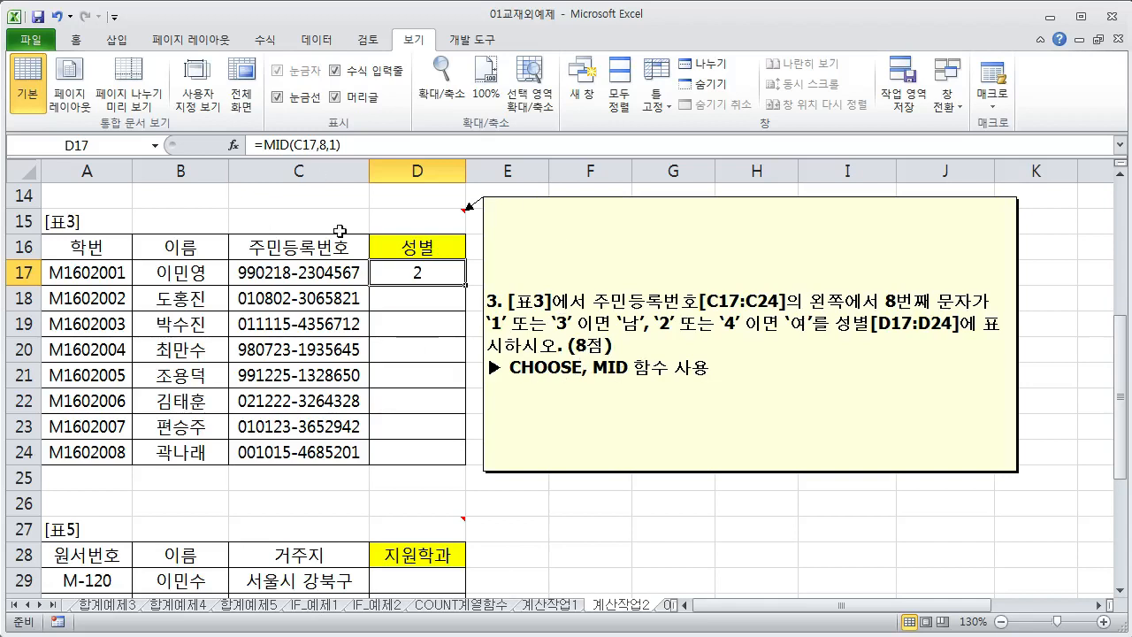
Step: Wrap the MID expression in D17 in a CHOOSE function as its index number and open the CHOOSE arguments
click(264, 144)
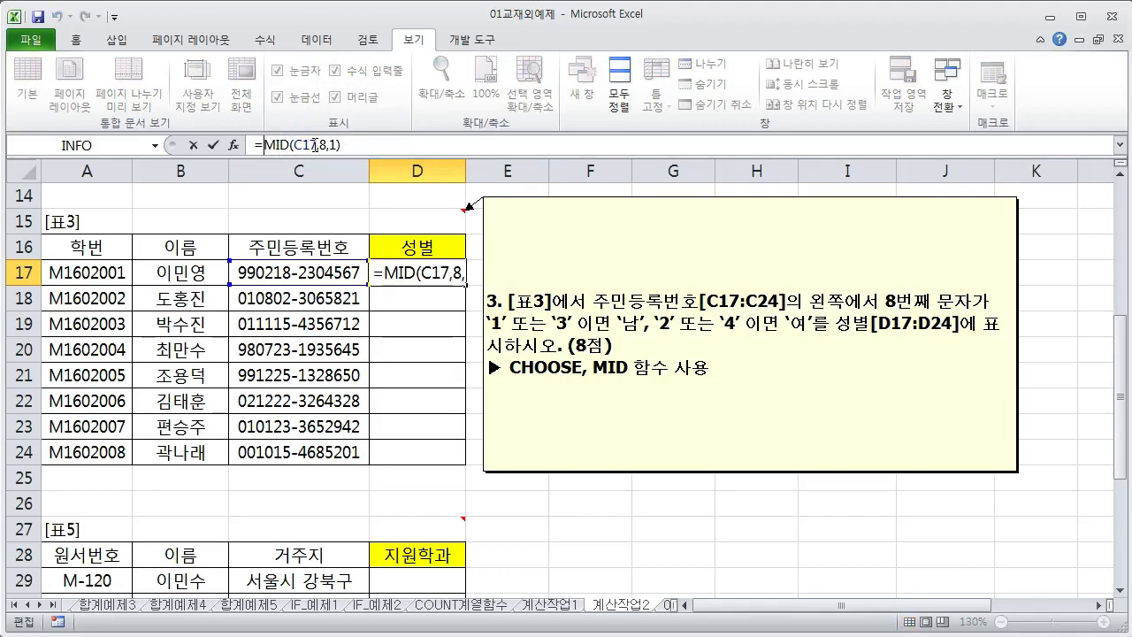
text(choose)
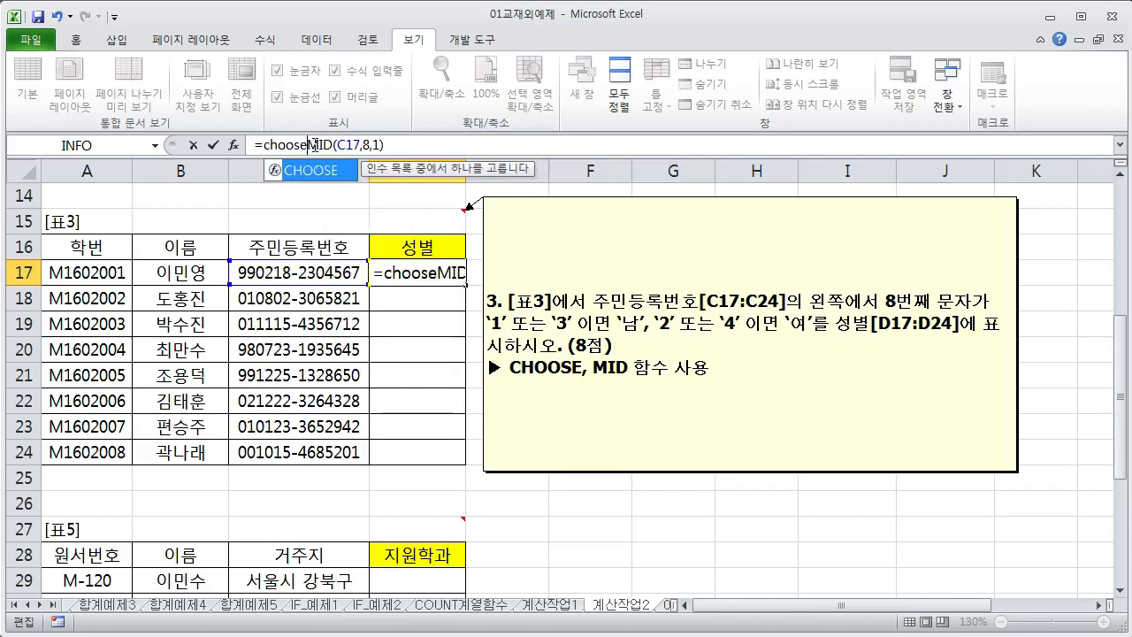
text(()
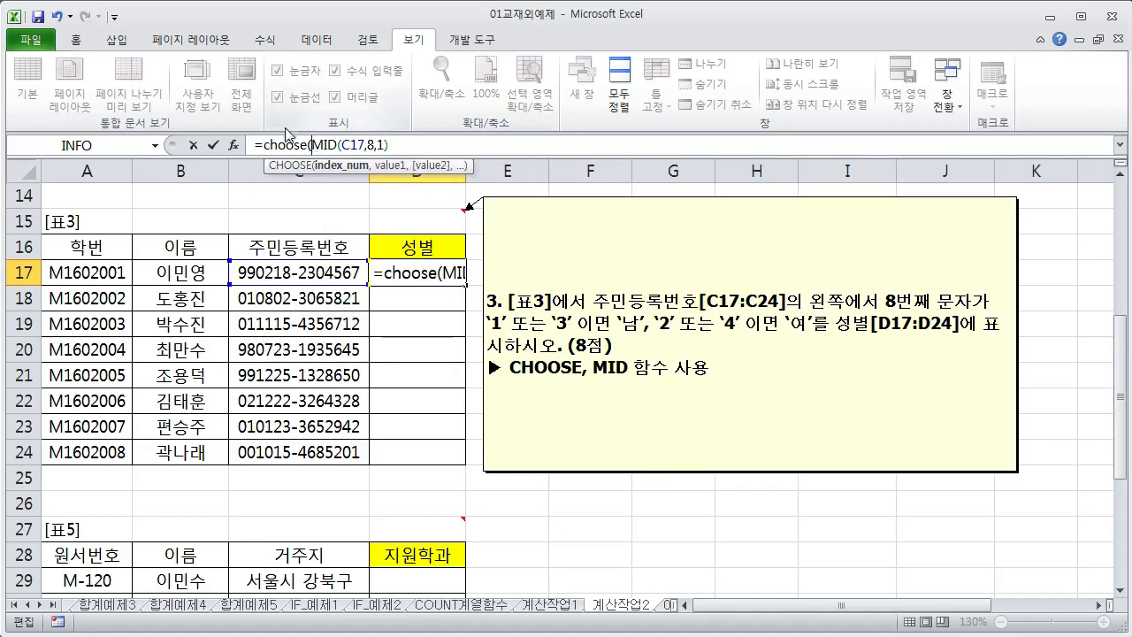
click(235, 144)
drag(725, 245, 737, 291)
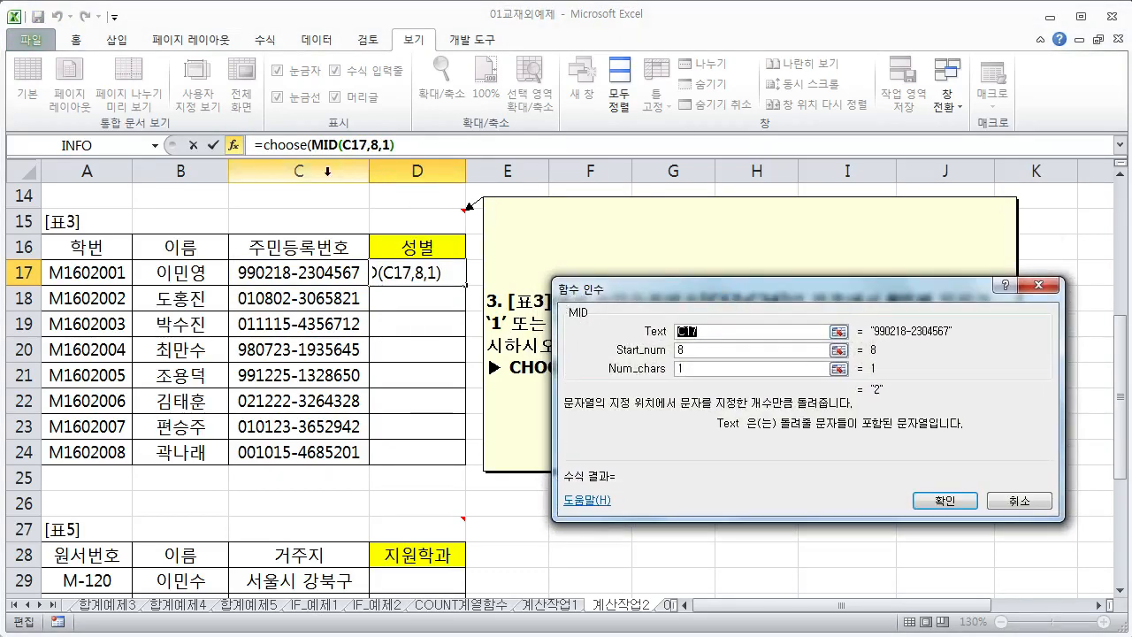
click(274, 144)
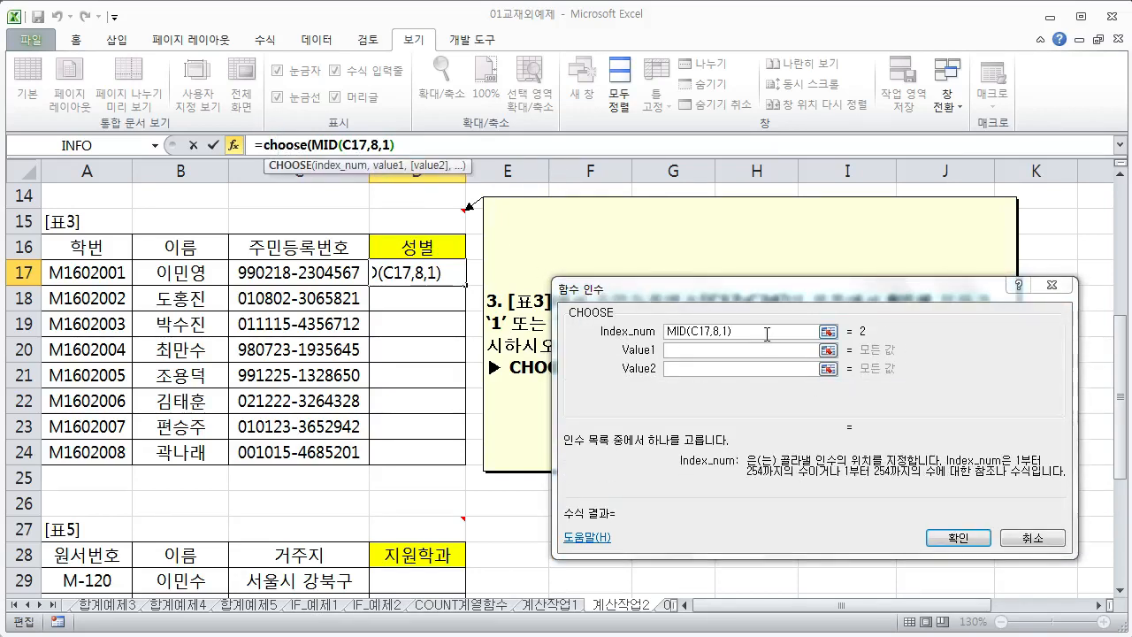
click(766, 333)
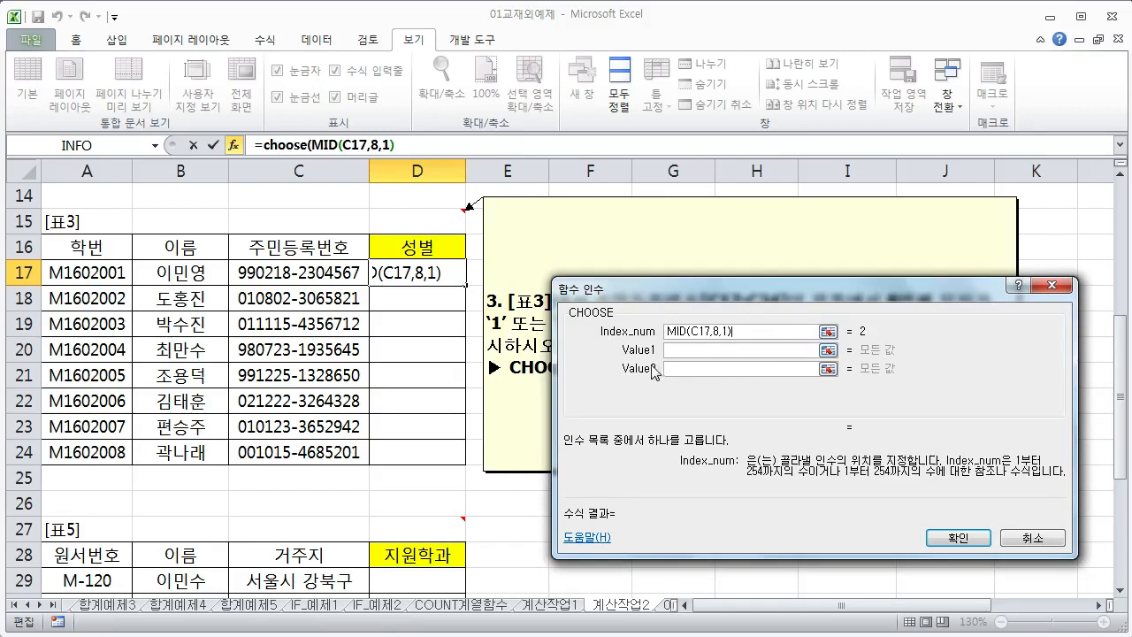
Step: Set CHOOSE values 1 to 4 to 남, 여, 남 and 여, and confirm the formula in D17
click(696, 347)
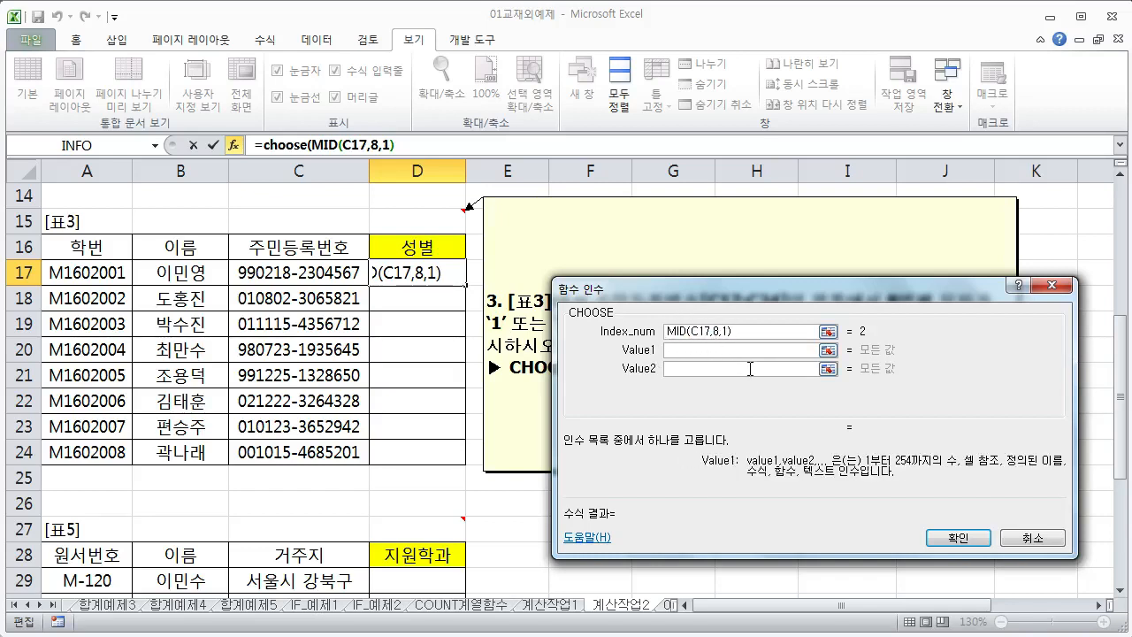
text(남)
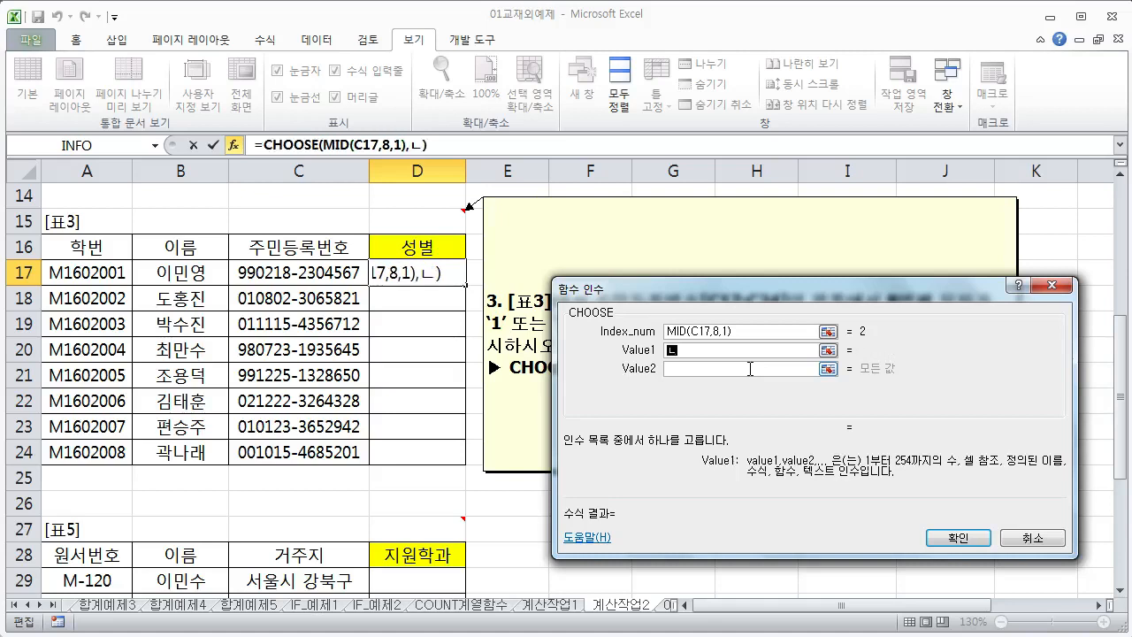
click(750, 368)
text(ㅇㅕ)
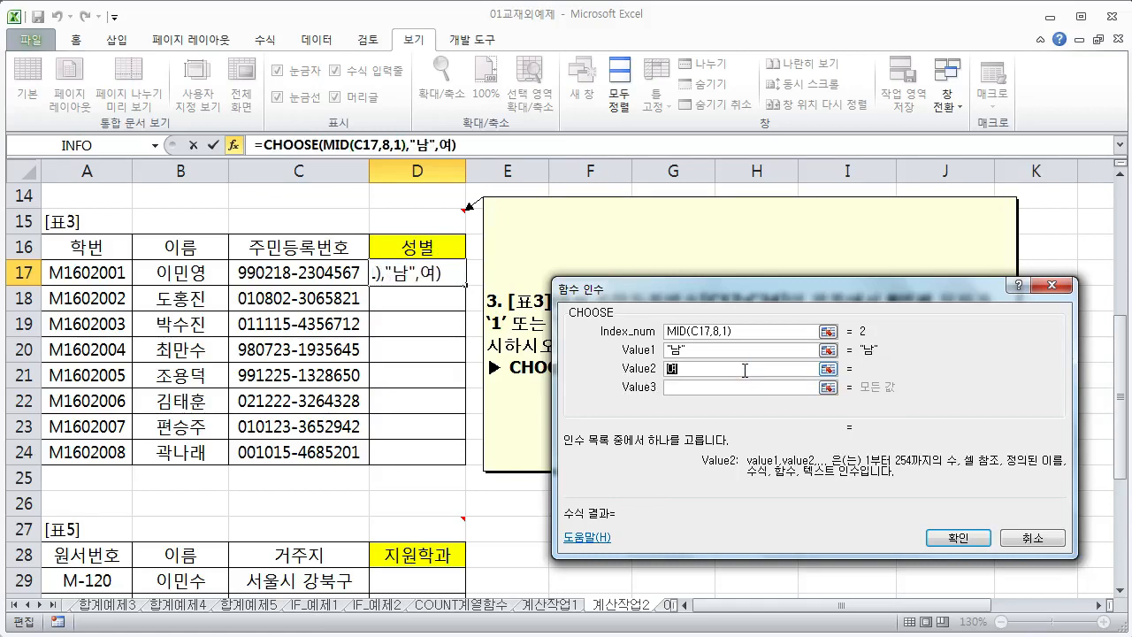
click(730, 386)
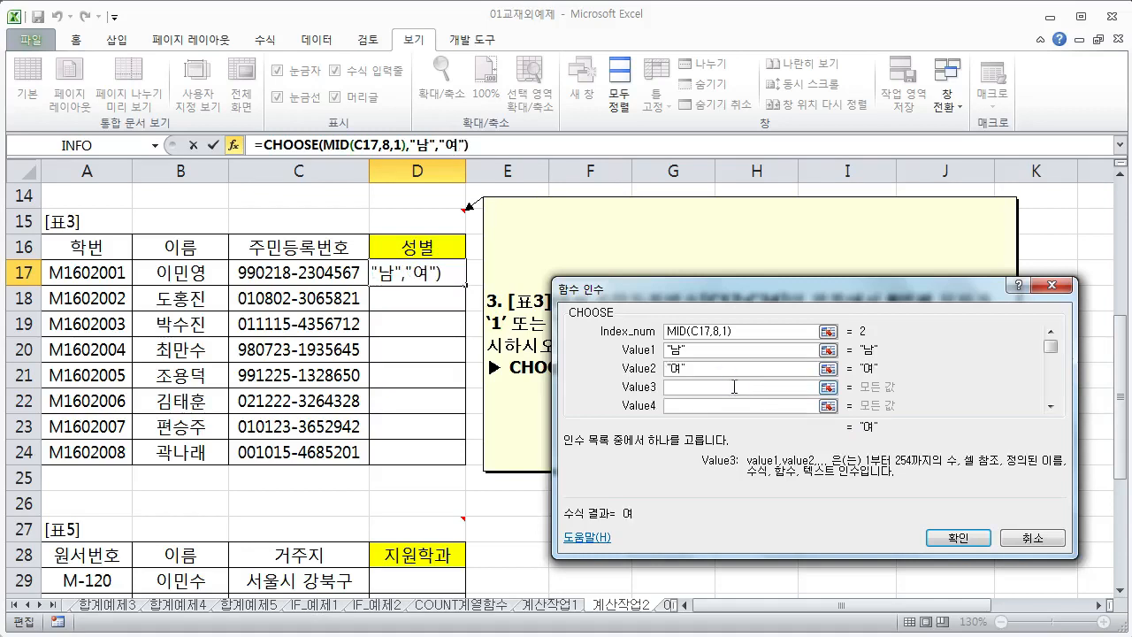
text(남)
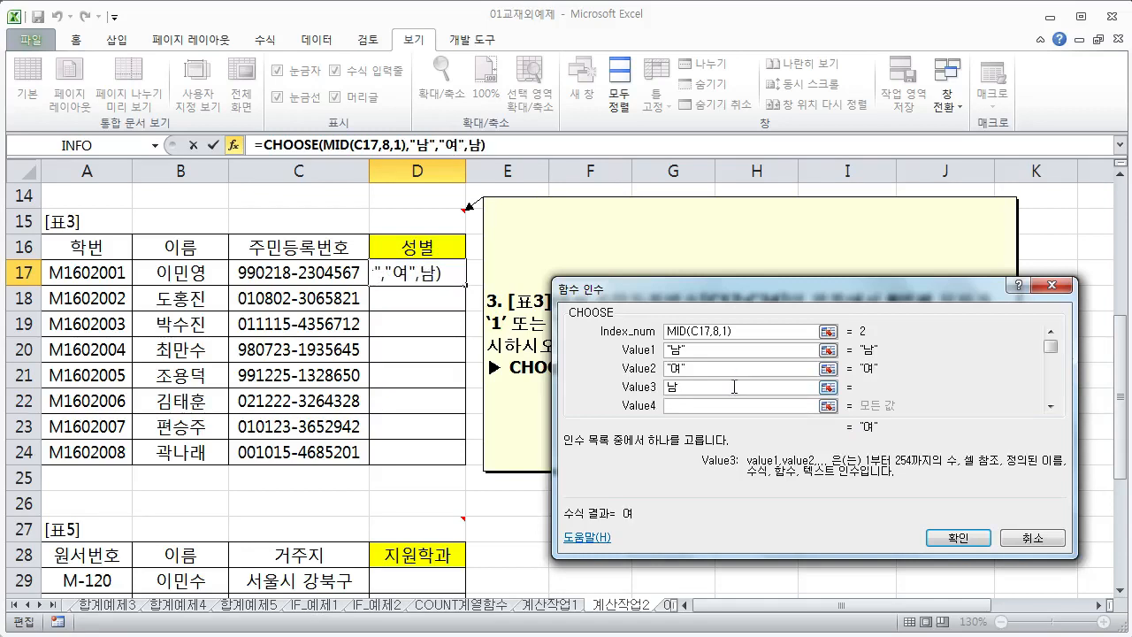
click(717, 406)
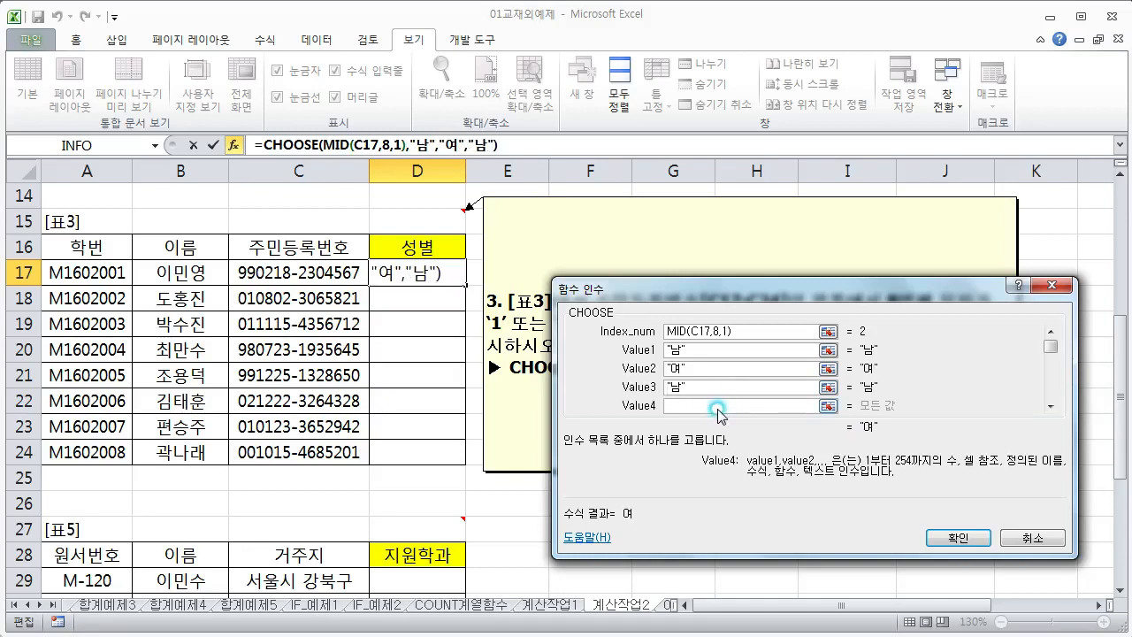
text(여)
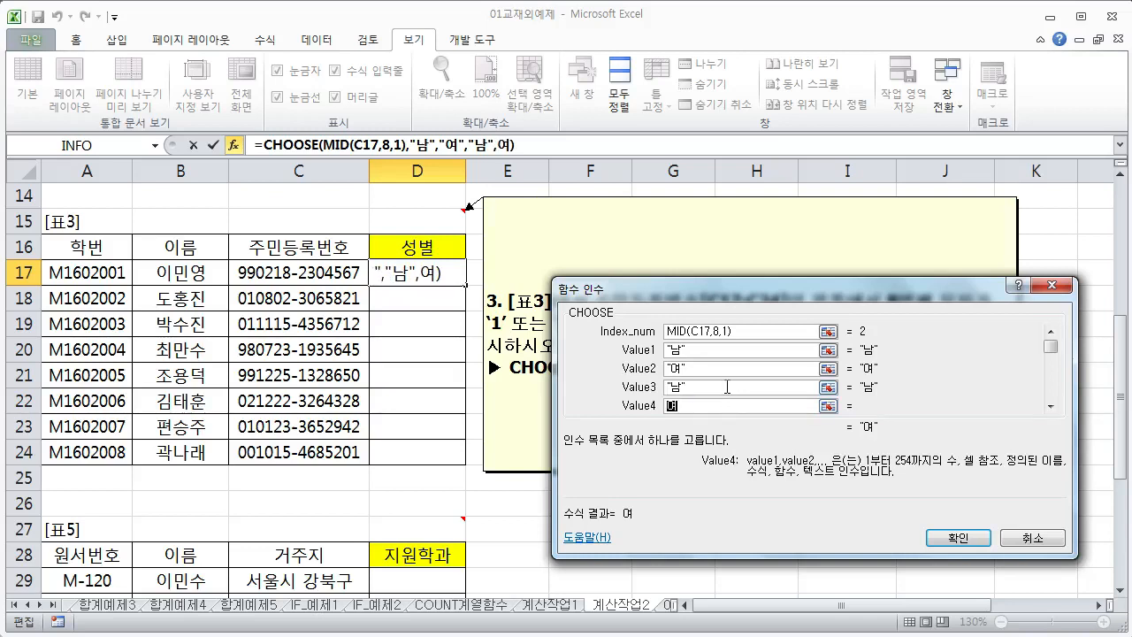
click(727, 386)
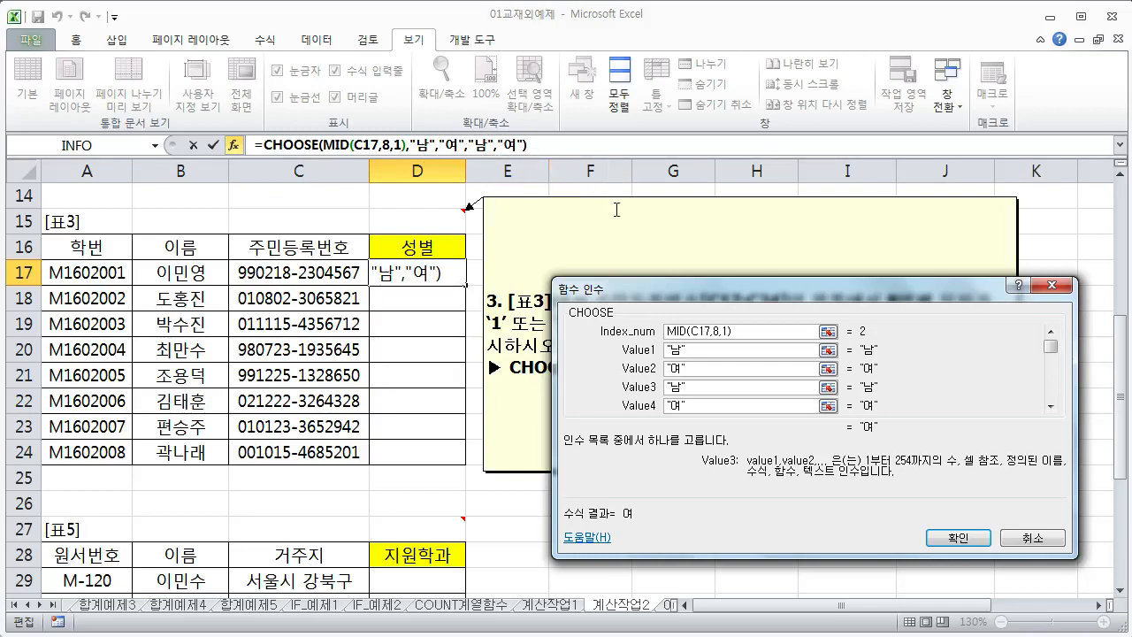
click(959, 539)
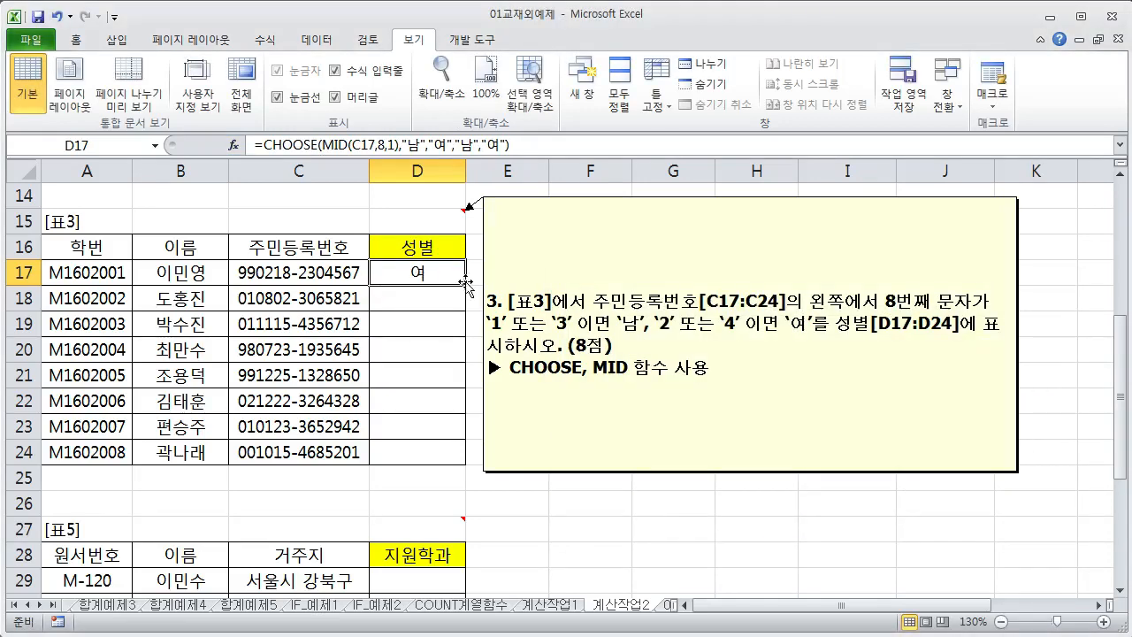
Step: Fill the D17 formula down to D24 and check the copied formulas in D18, D20 and D24
drag(464, 283, 449, 457)
click(442, 300)
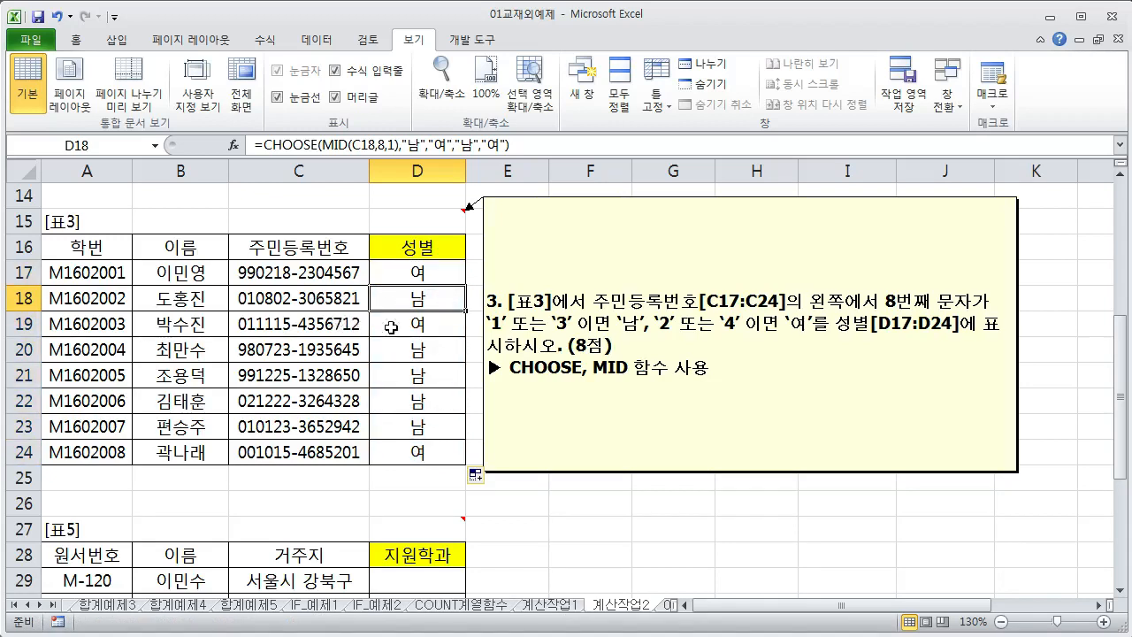
click(424, 355)
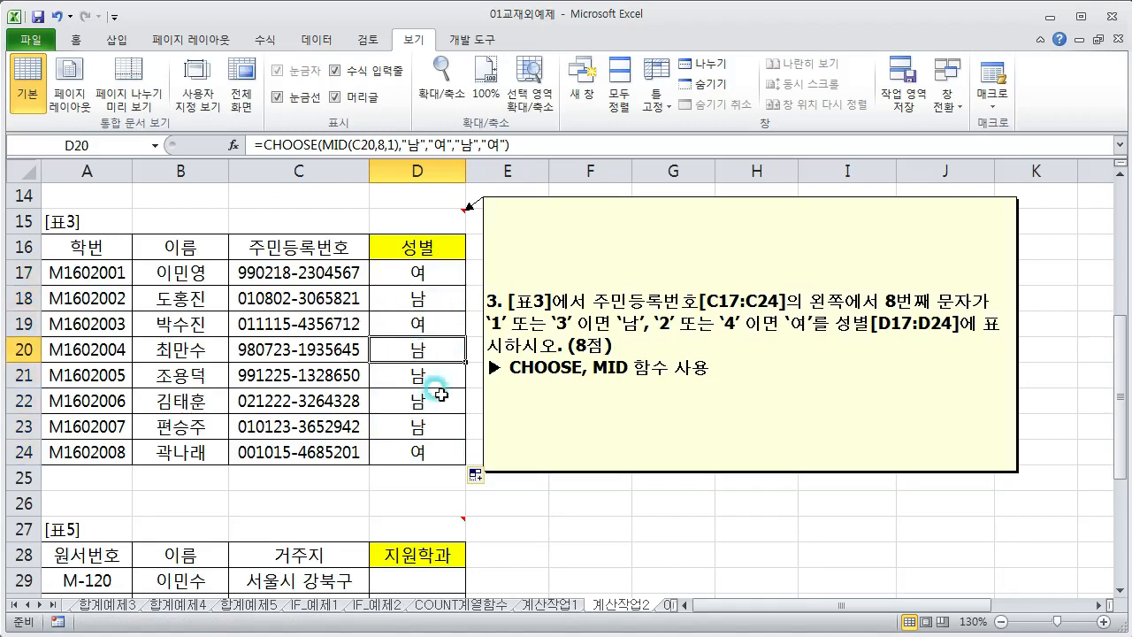
double_click(435, 449)
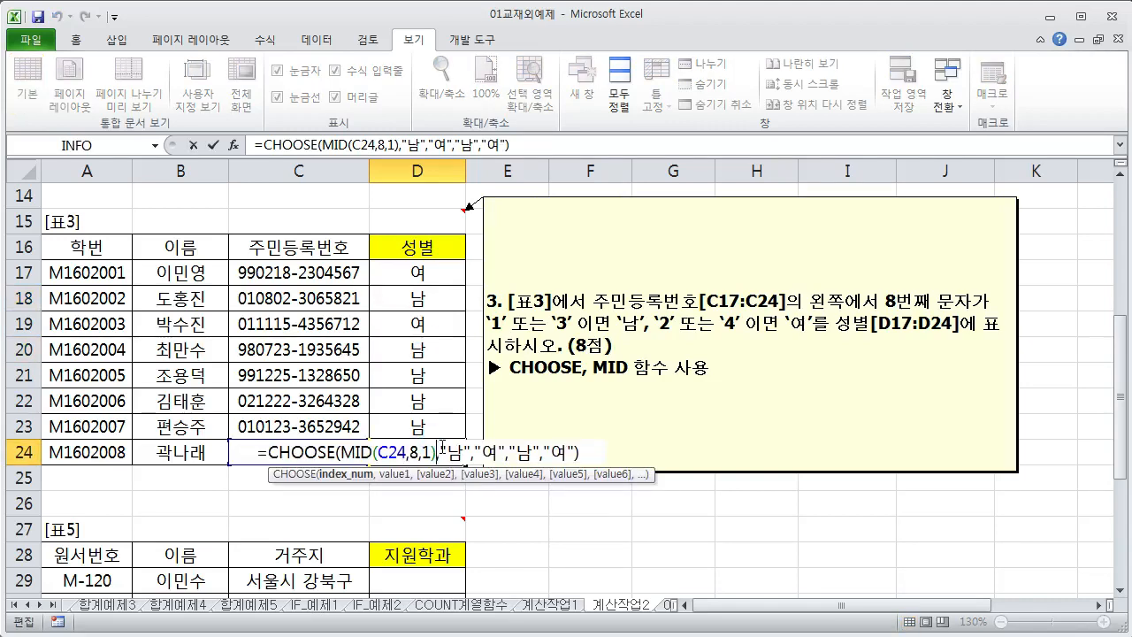
key(Escape)
click(654, 506)
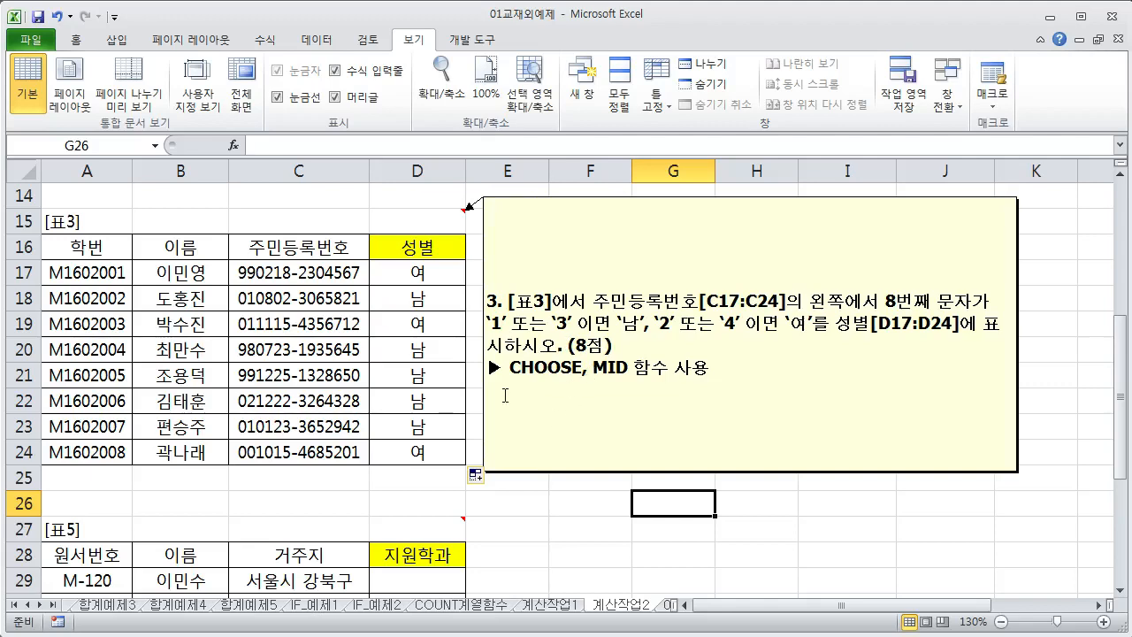
Step: Hide the comment attached to cell D15
right_click(428, 223)
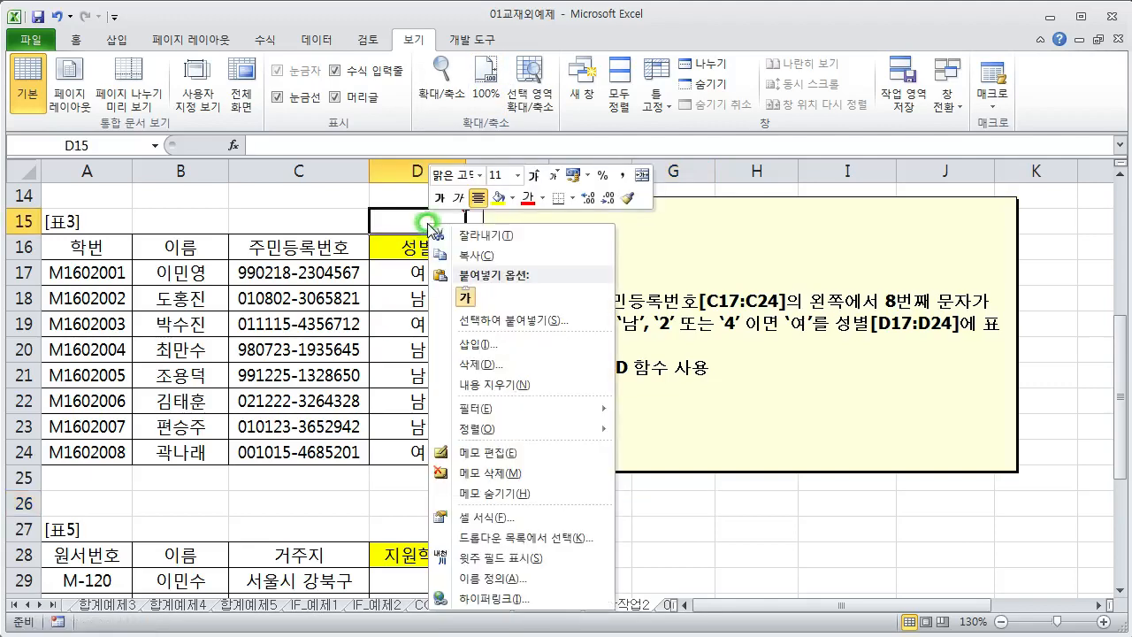
click(534, 493)
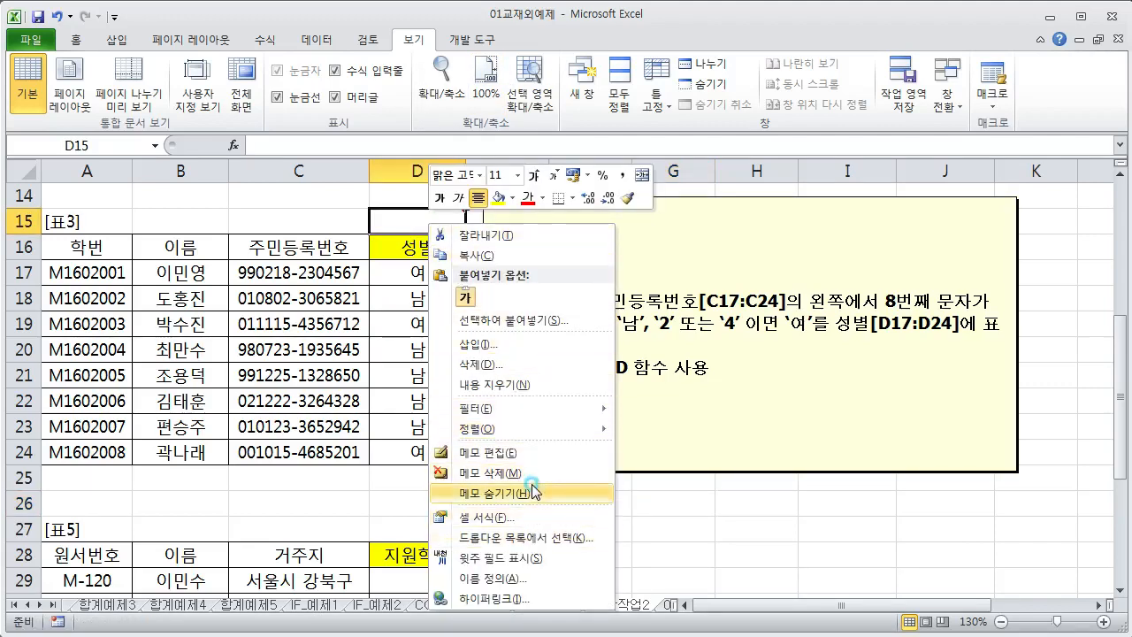
click(741, 501)
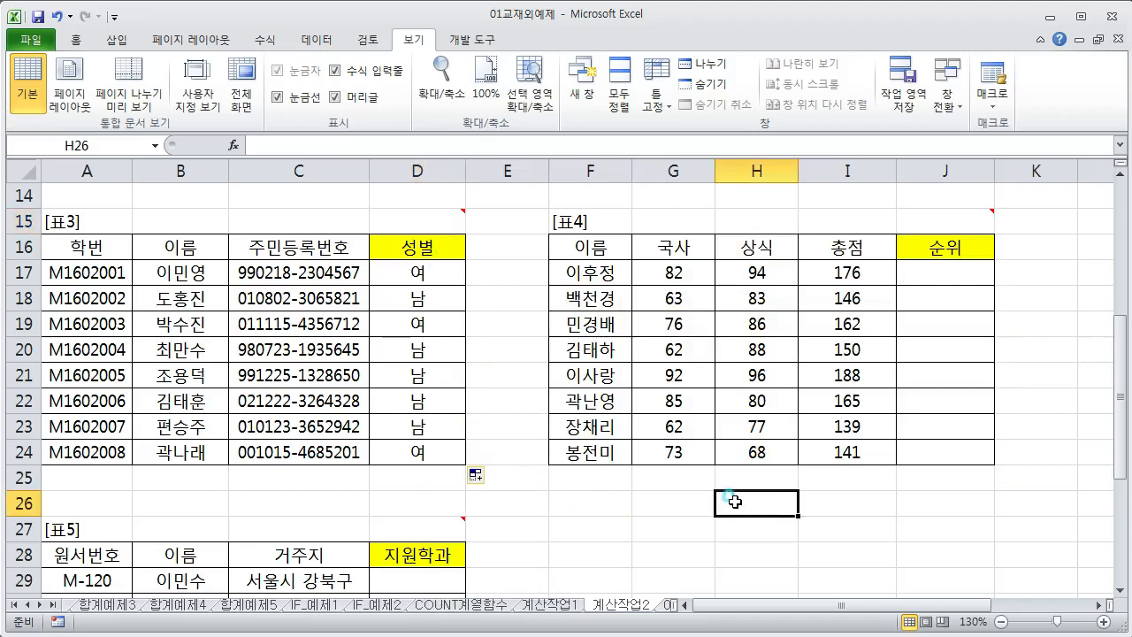
Step: Show the comment attached to cell J15 holding the instructions for the rank column of table 4
click(1098, 607)
click(1098, 606)
click(1099, 606)
click(1098, 606)
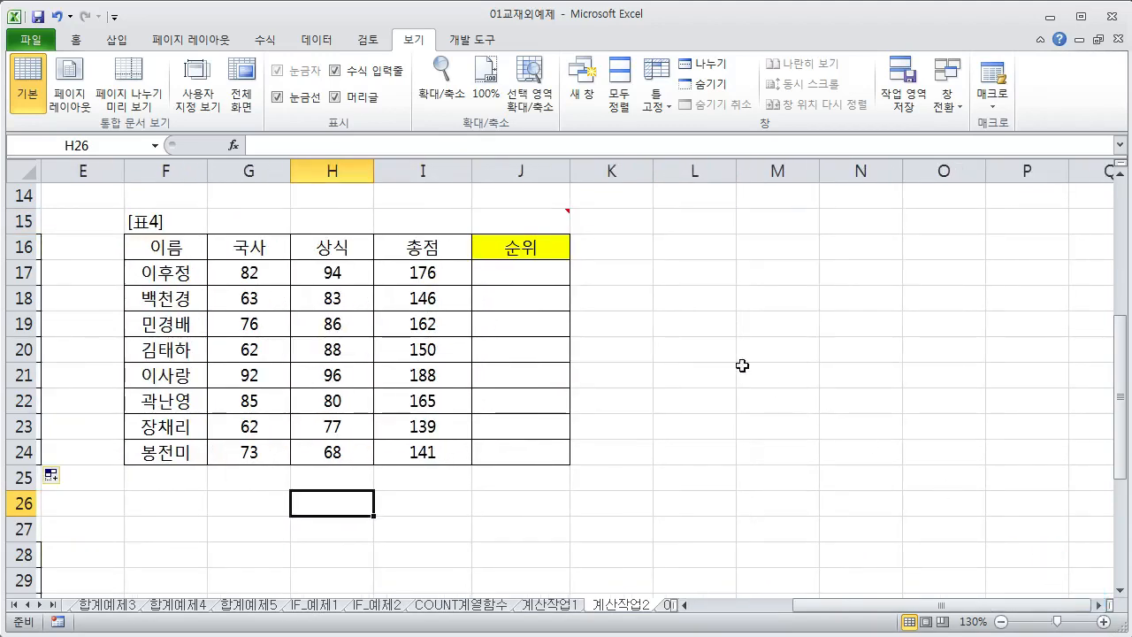
right_click(539, 223)
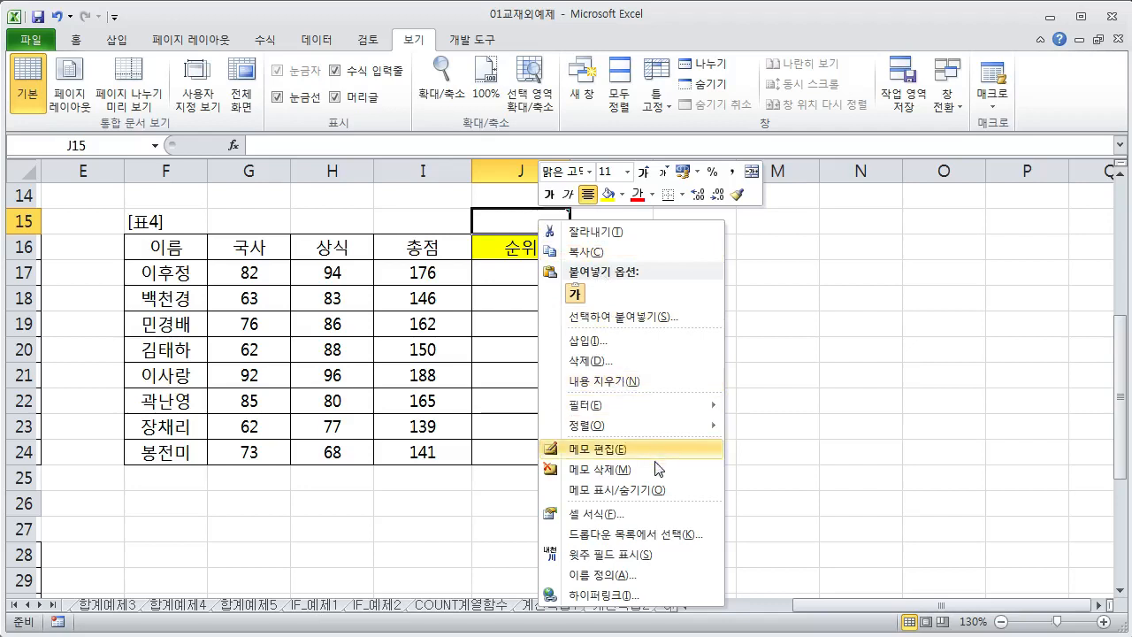
click(667, 489)
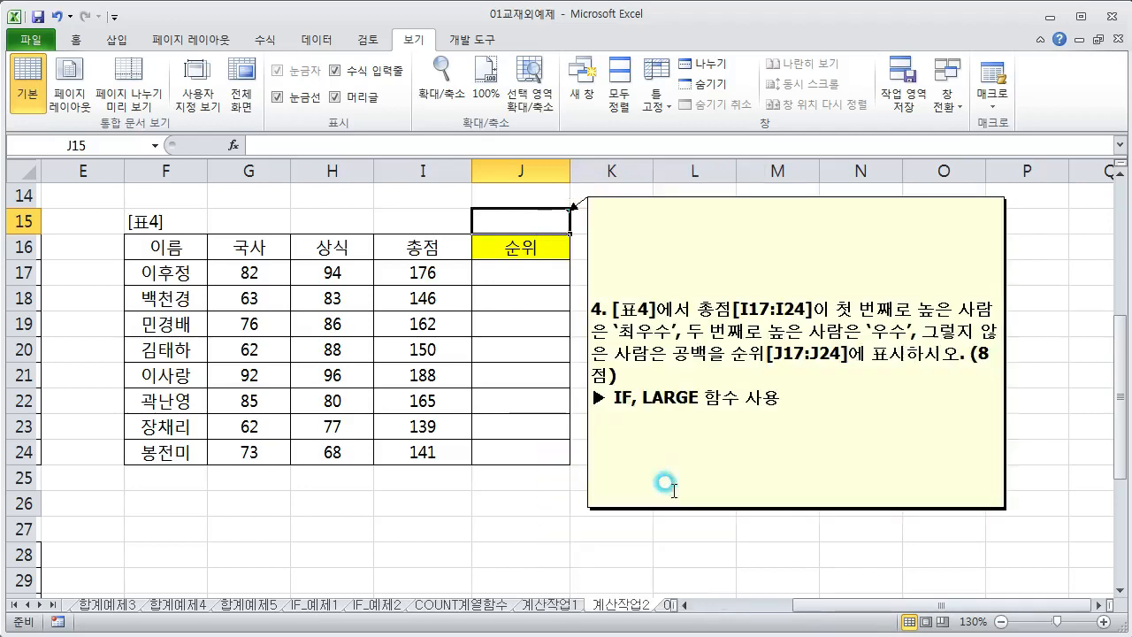
click(925, 567)
drag(521, 529, 518, 505)
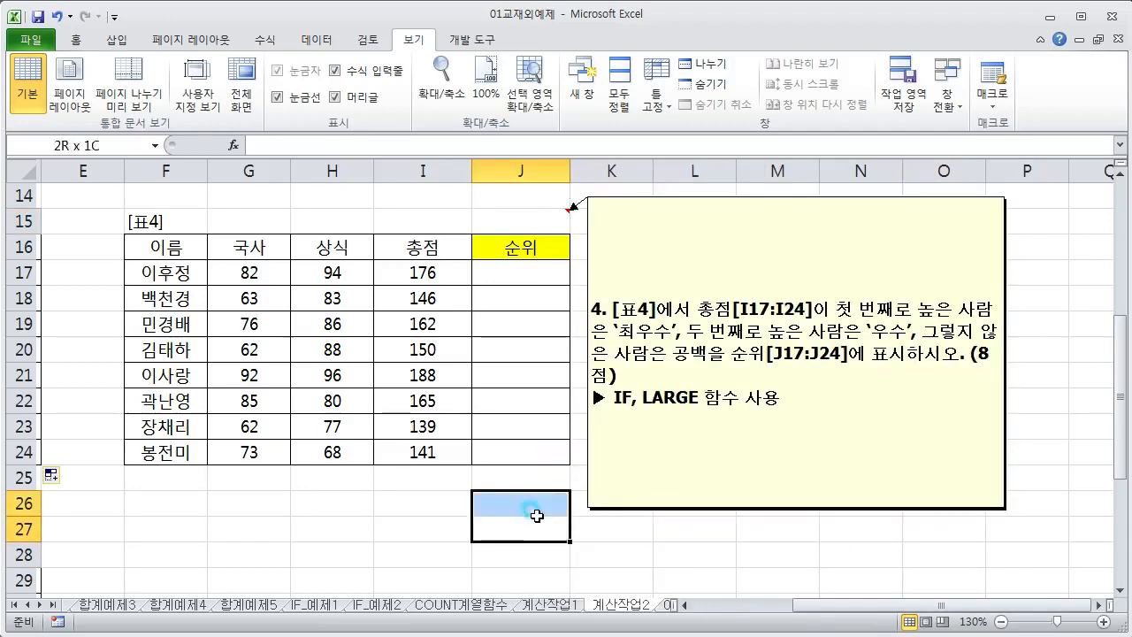
click(428, 272)
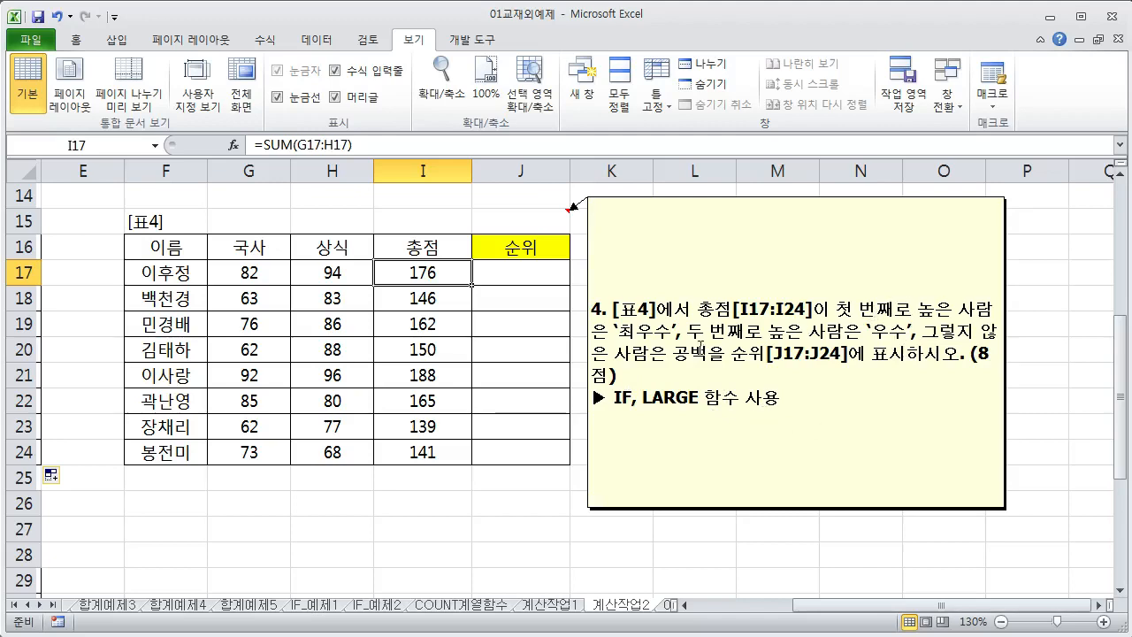
click(645, 401)
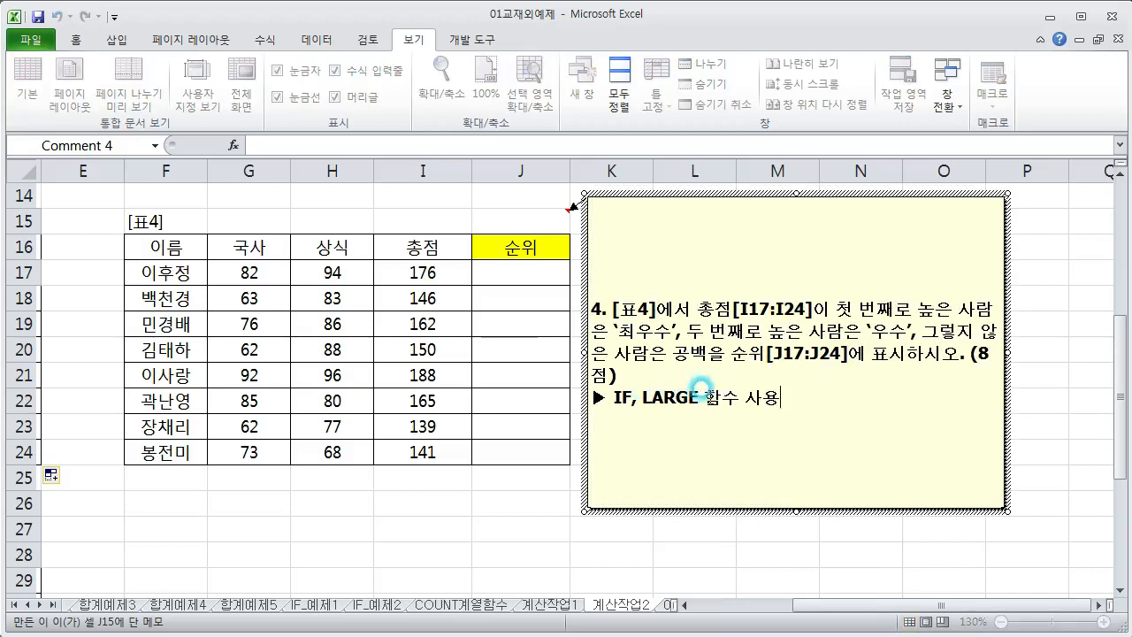
click(539, 263)
Step: Enter the trial formula =LARGE(I17:I24,1) in the empty cell J26 to find the highest total
click(533, 503)
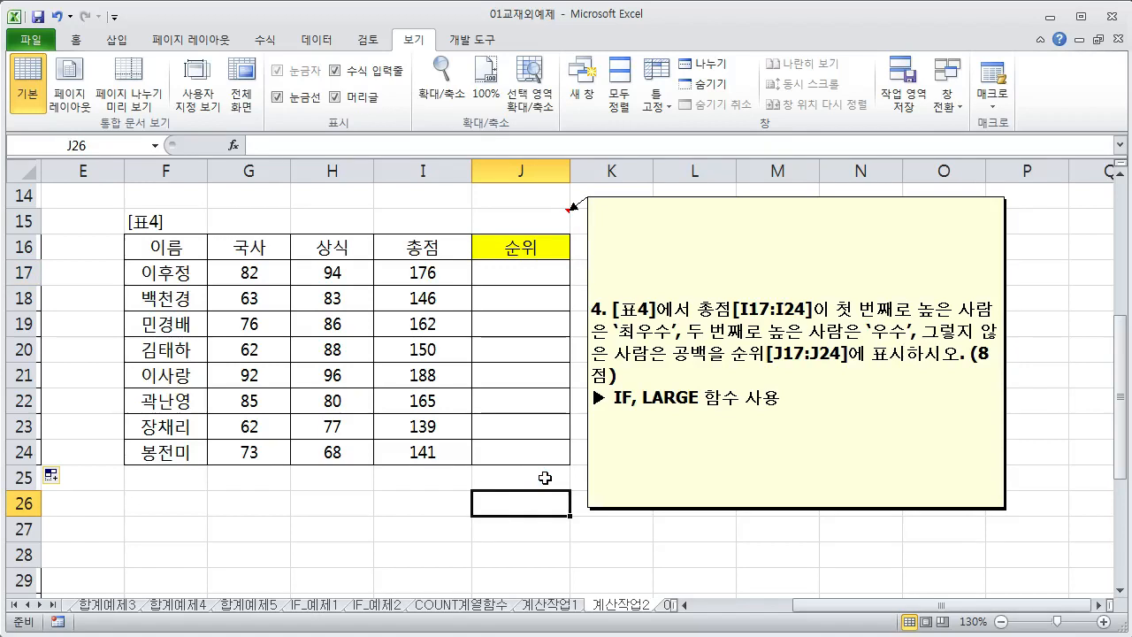
text(=)
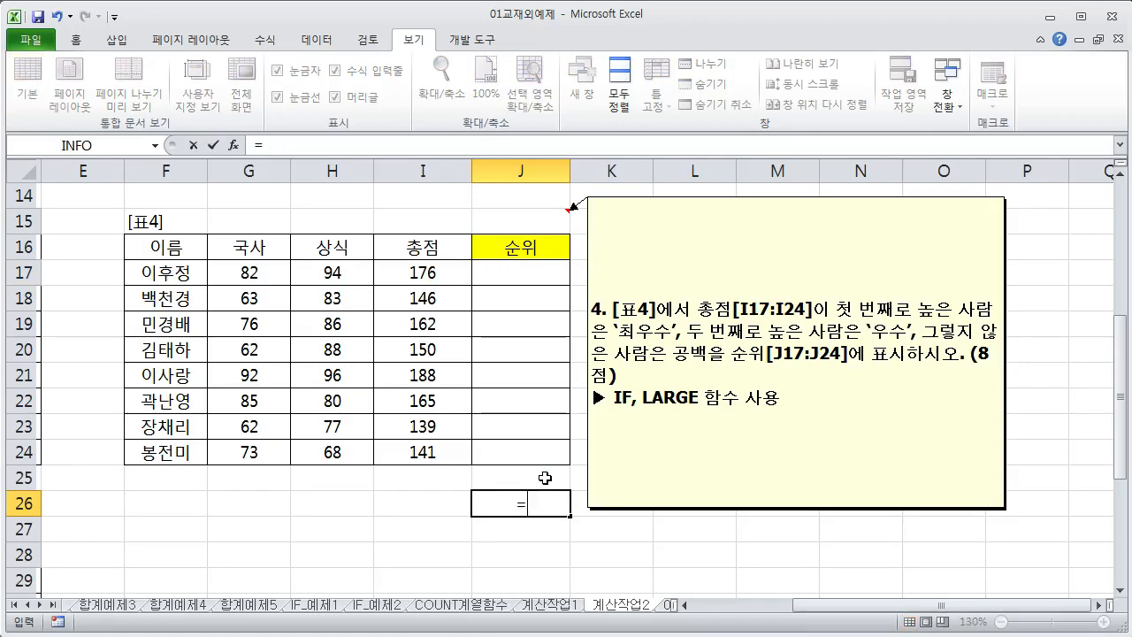
text(large()
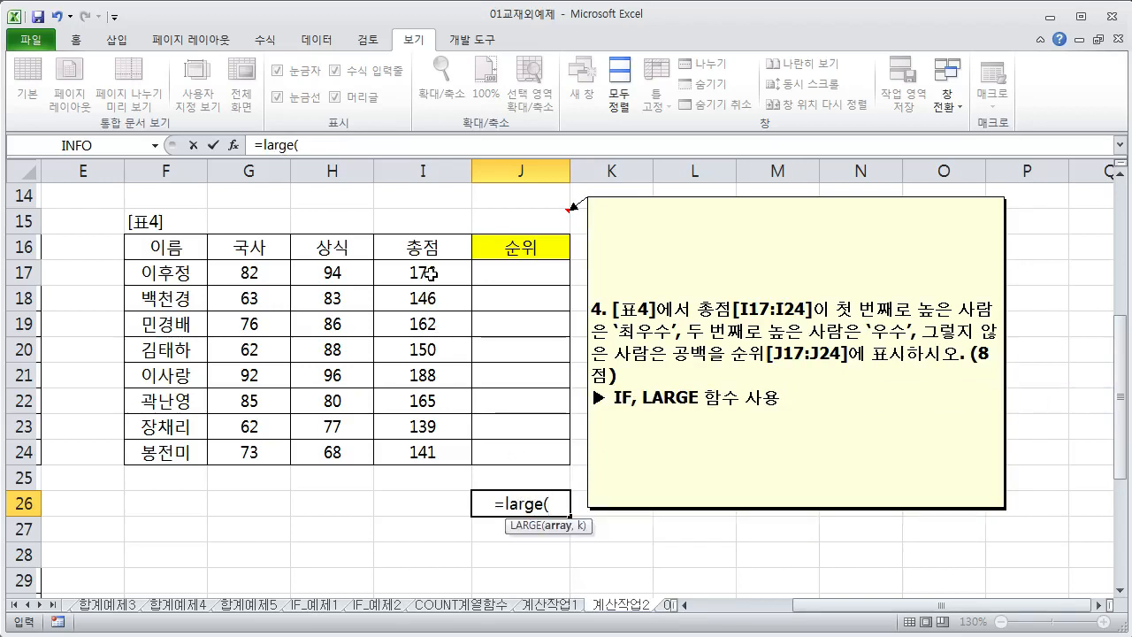
drag(431, 274, 442, 448)
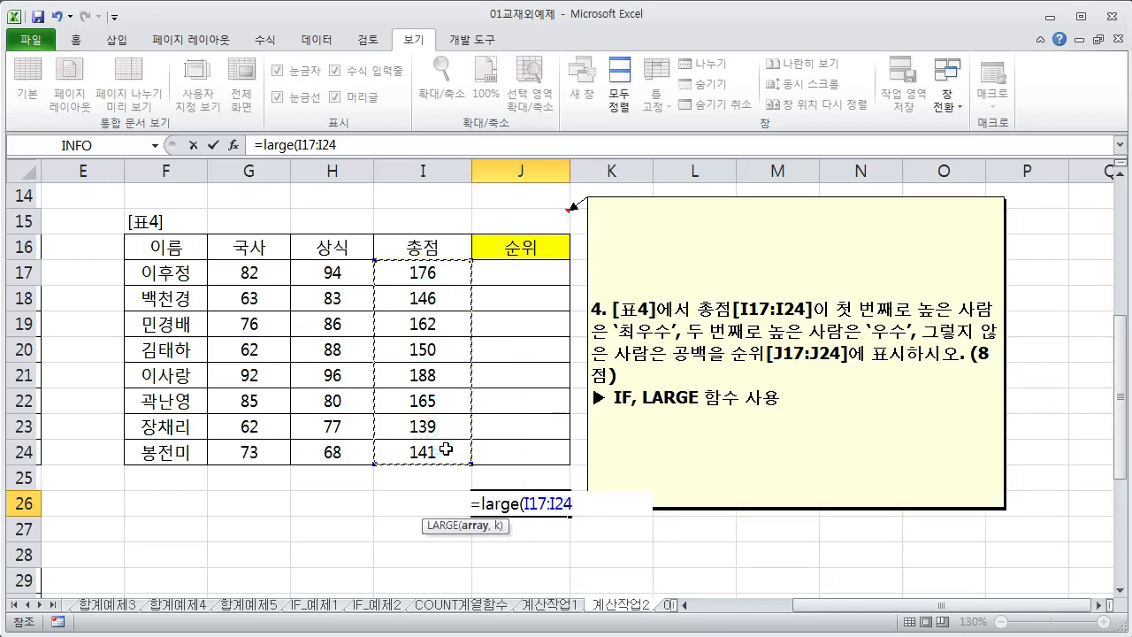
text(,)
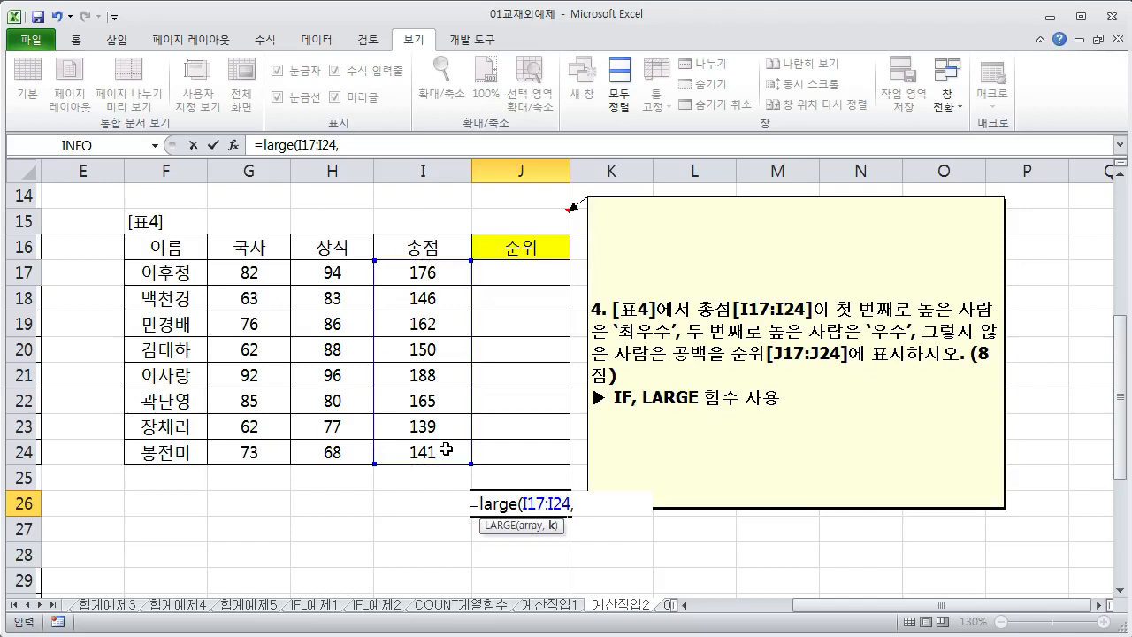
text(1))
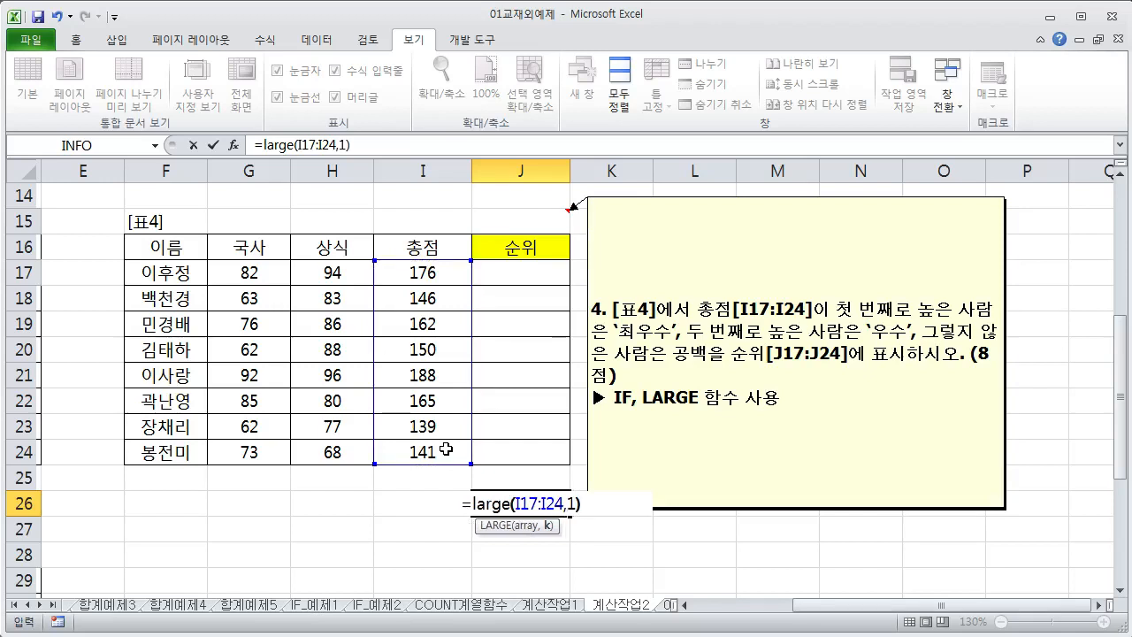
key(Return)
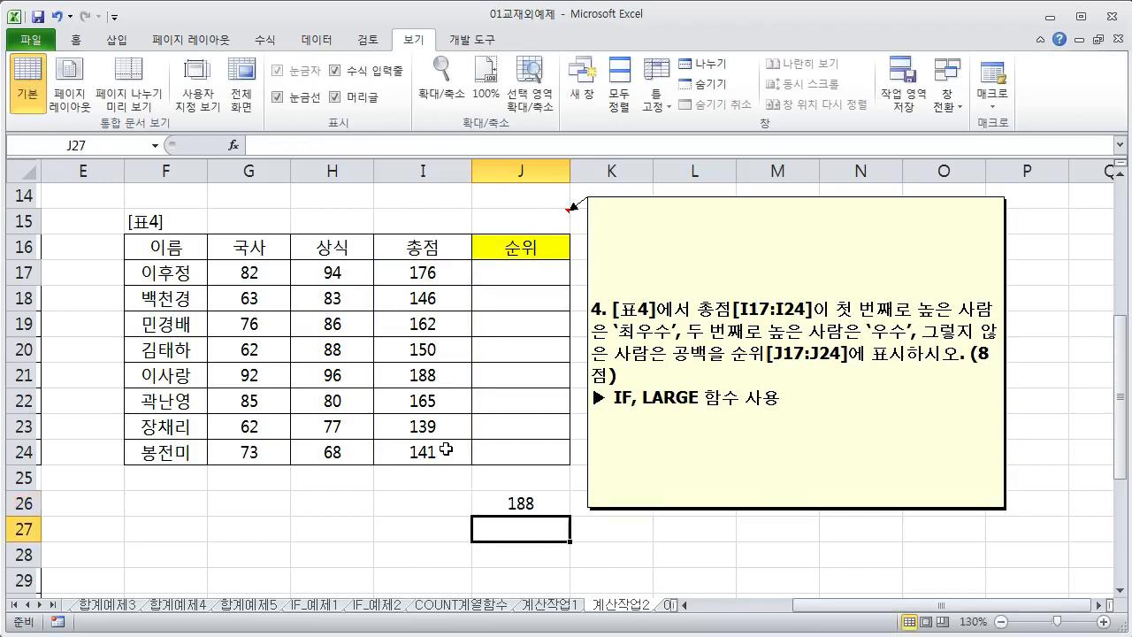
Step: Change the trial LARGE formula's k value in J26 to 2, and clear the cell after checking it
click(531, 504)
double_click(552, 502)
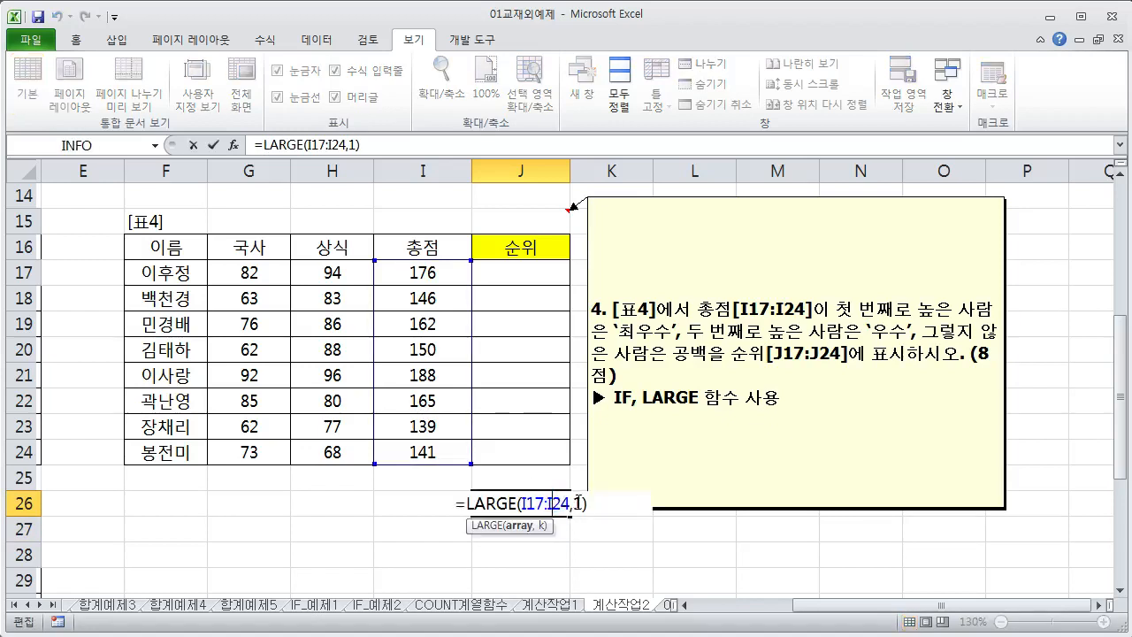
key(BackSpace)
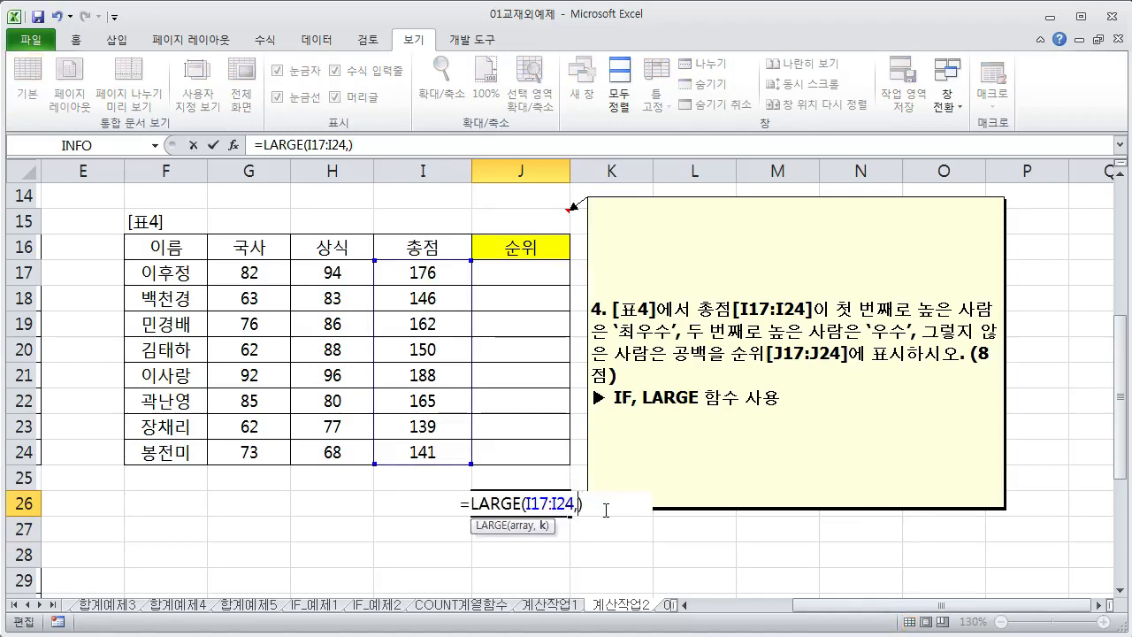
text(2)
key(Return)
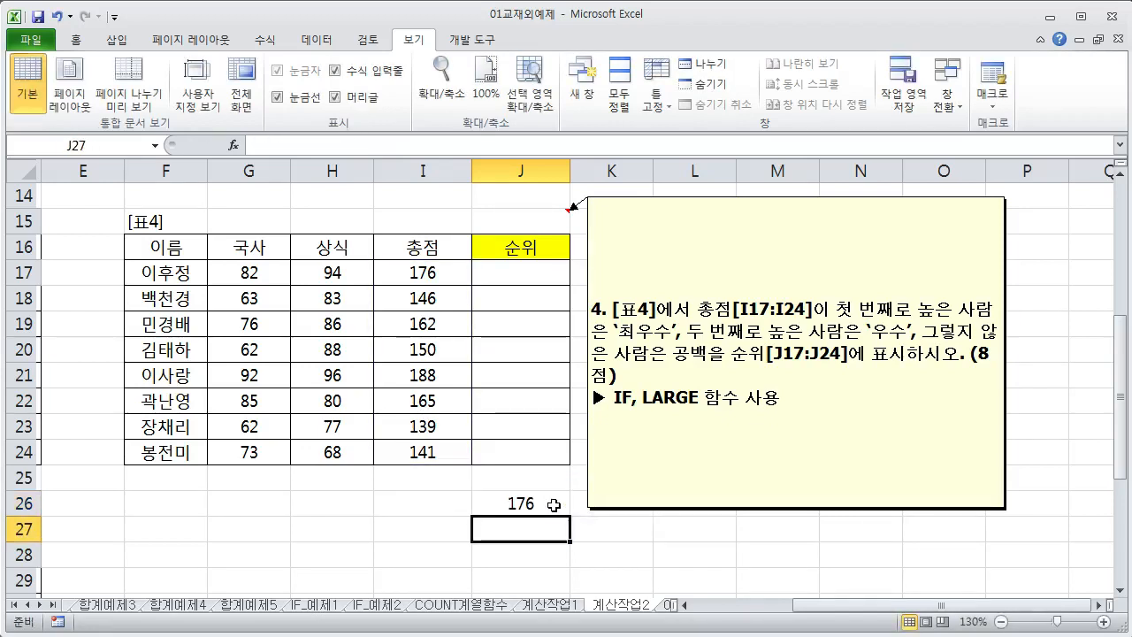
click(550, 503)
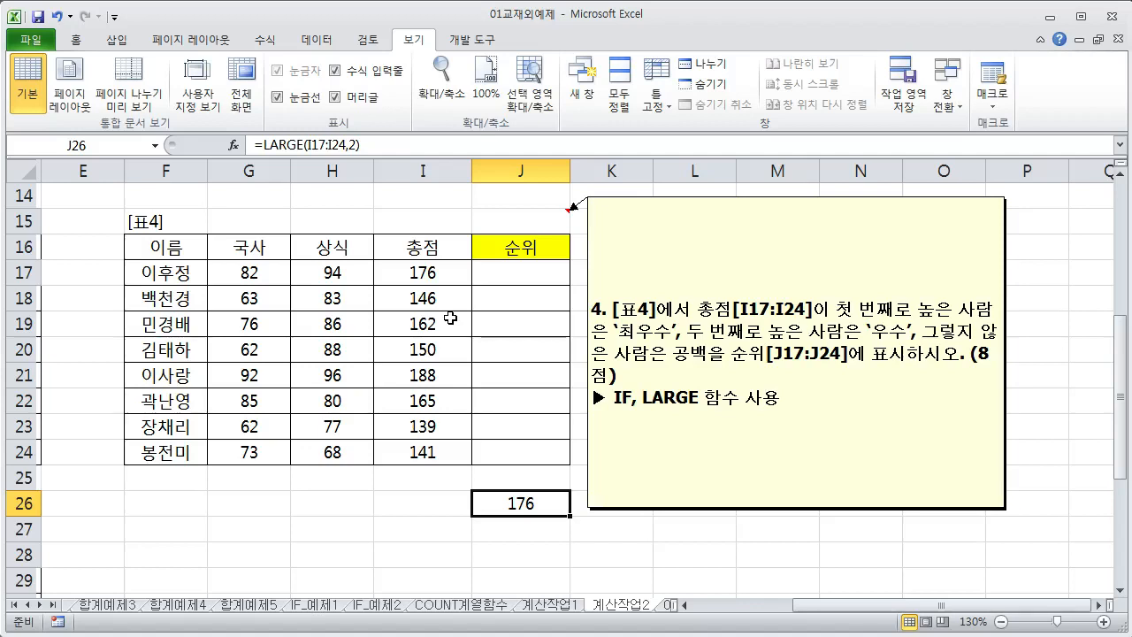
key(Delete)
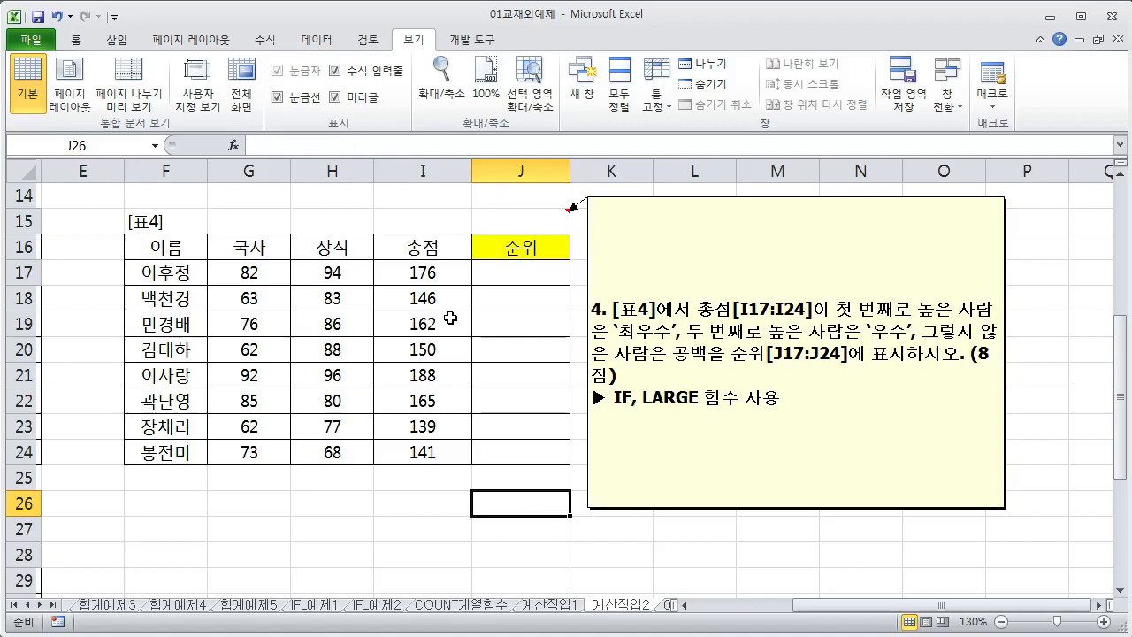
Step: Start an IF formula in J17 and open its function arguments, keeping the comment's instructions readable
click(531, 272)
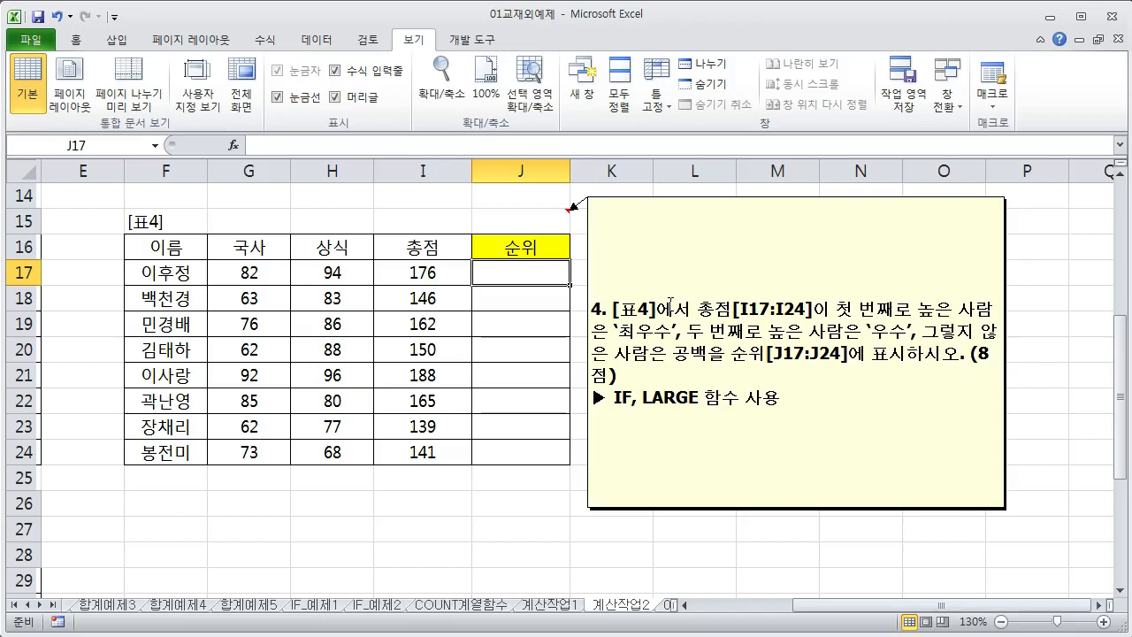
text(=if)
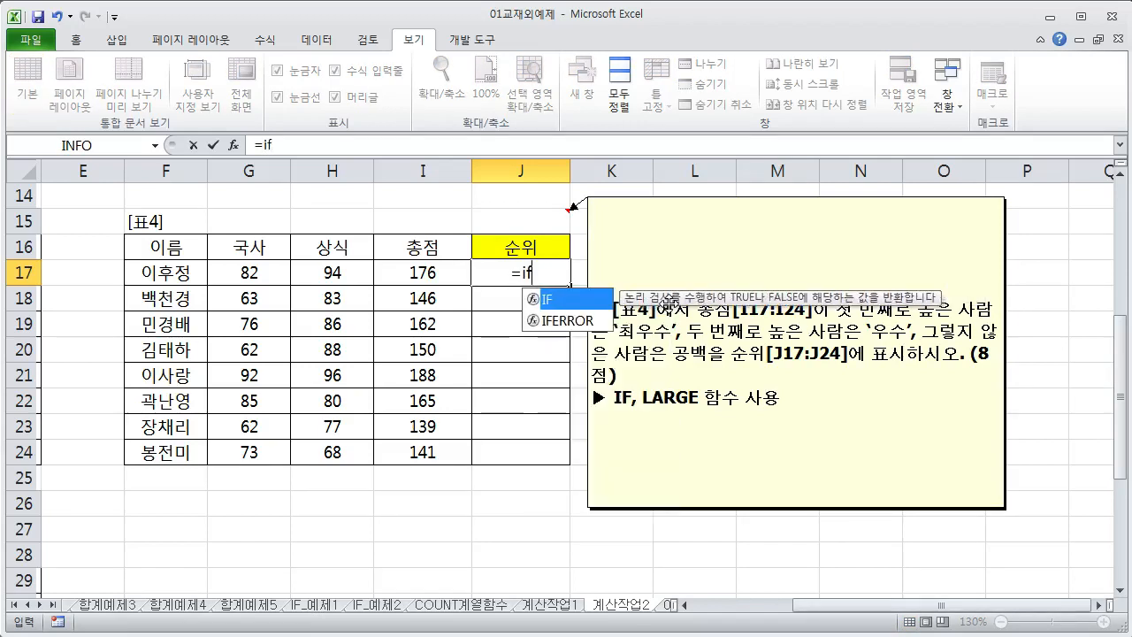
text(()
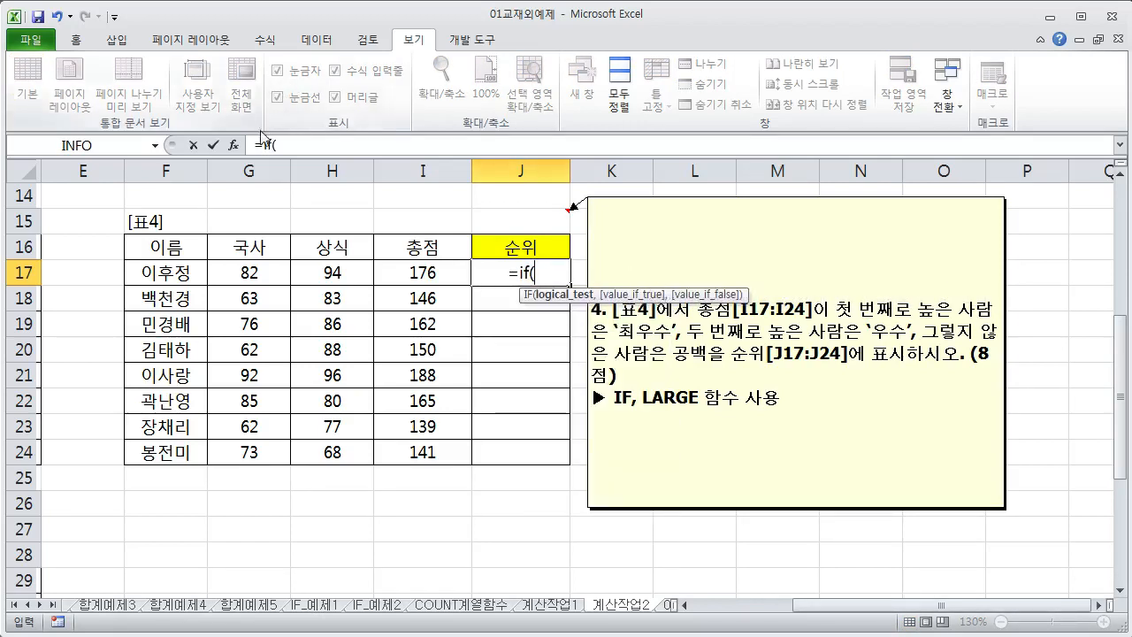
click(234, 144)
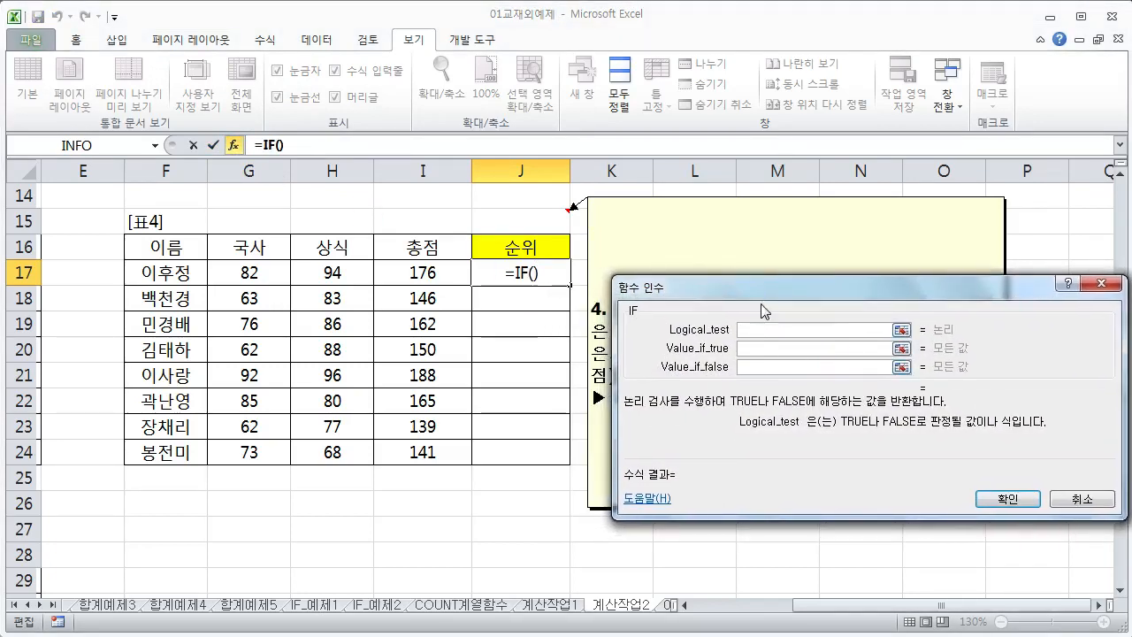
drag(700, 320, 746, 389)
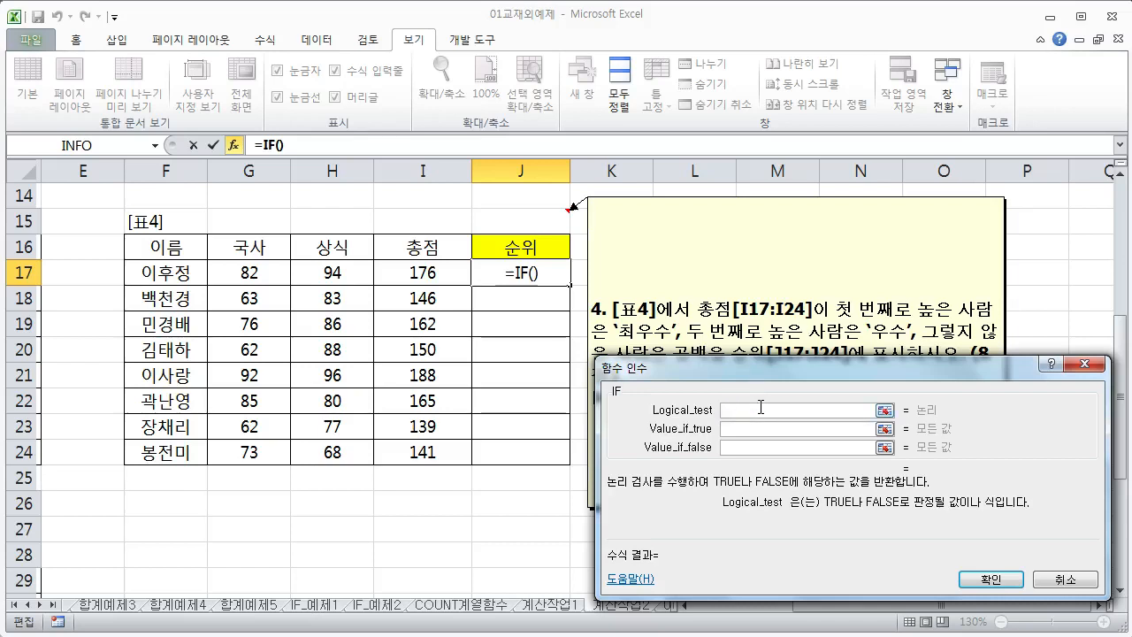
Step: Begin the IF logical test with a LARGE function over the totals I17:I24, using absolute references
text(lagr)
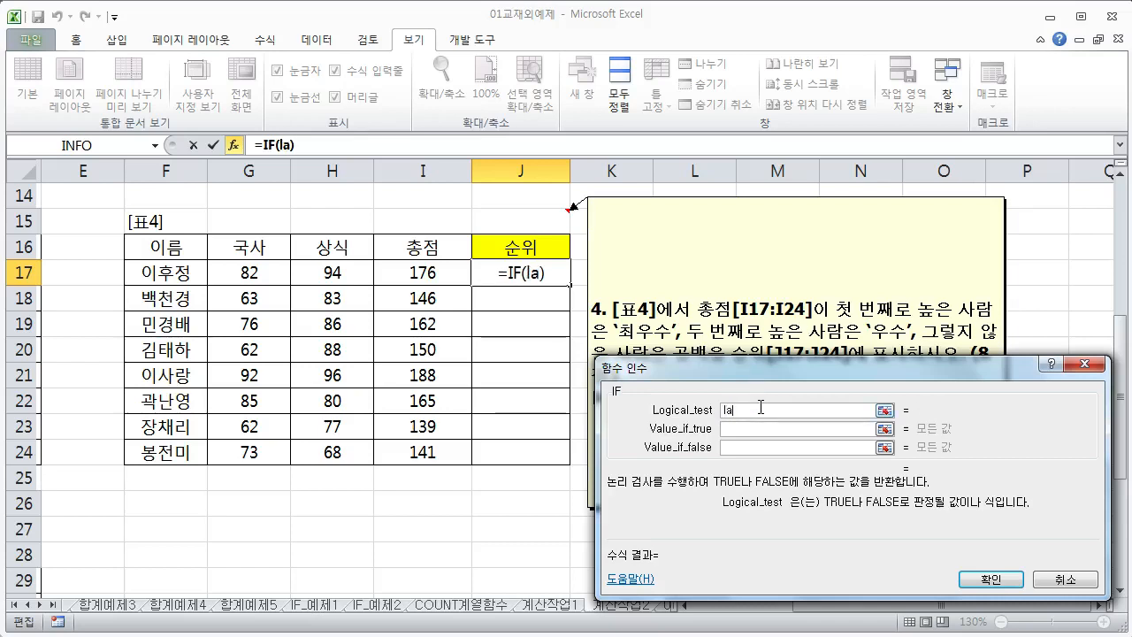
key(BackSpace)
key(BackSpace)
text(rge())
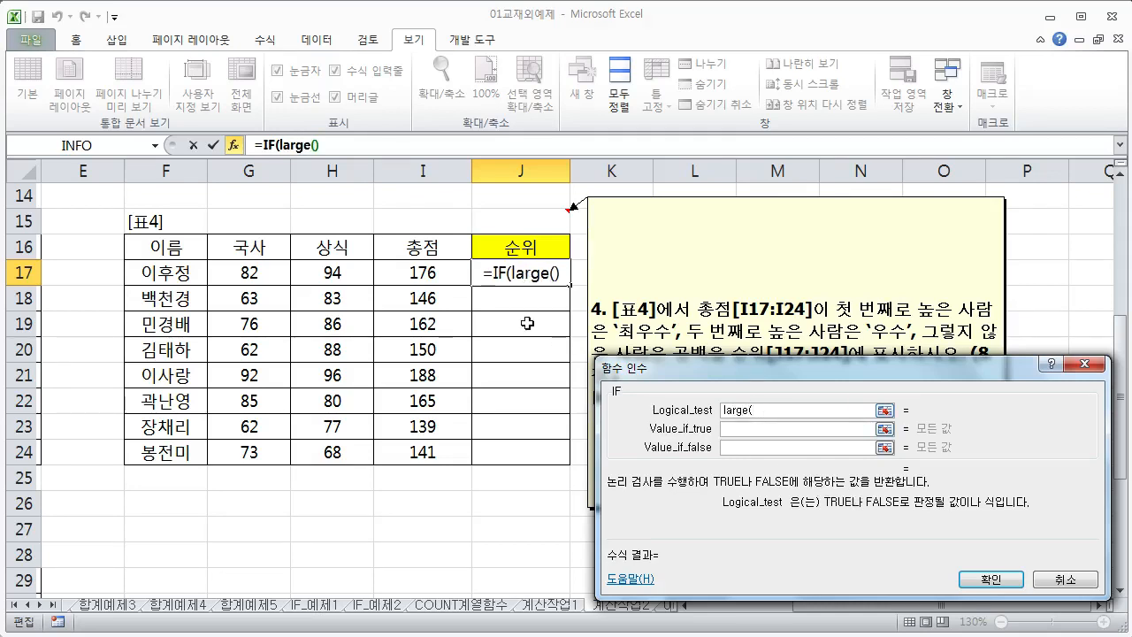
drag(427, 270, 433, 447)
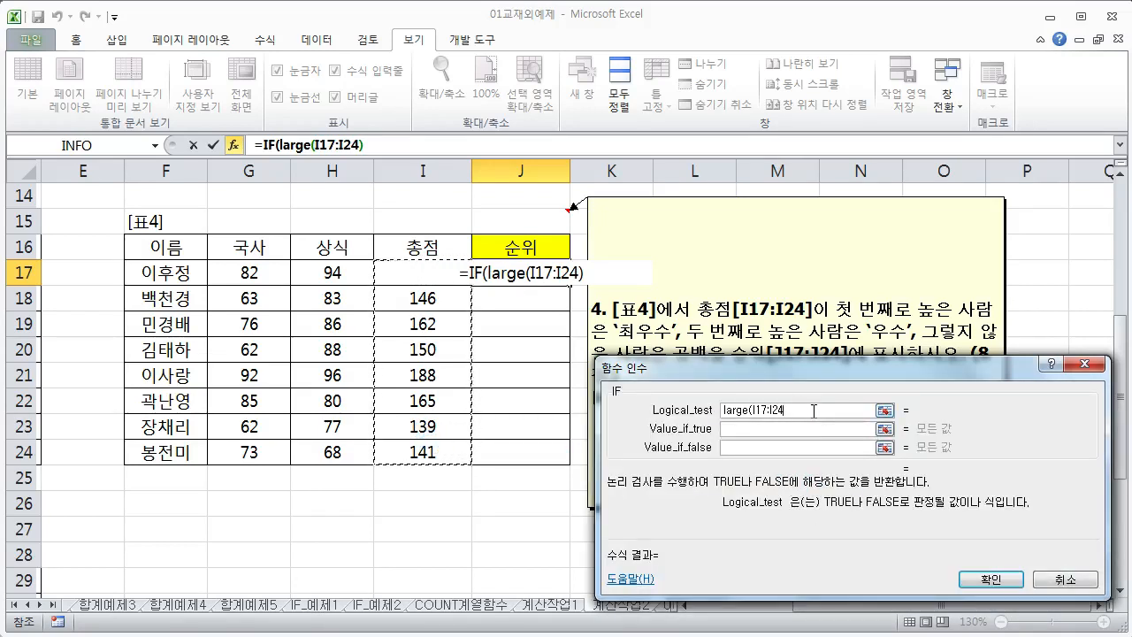
click(813, 410)
drag(804, 413, 753, 412)
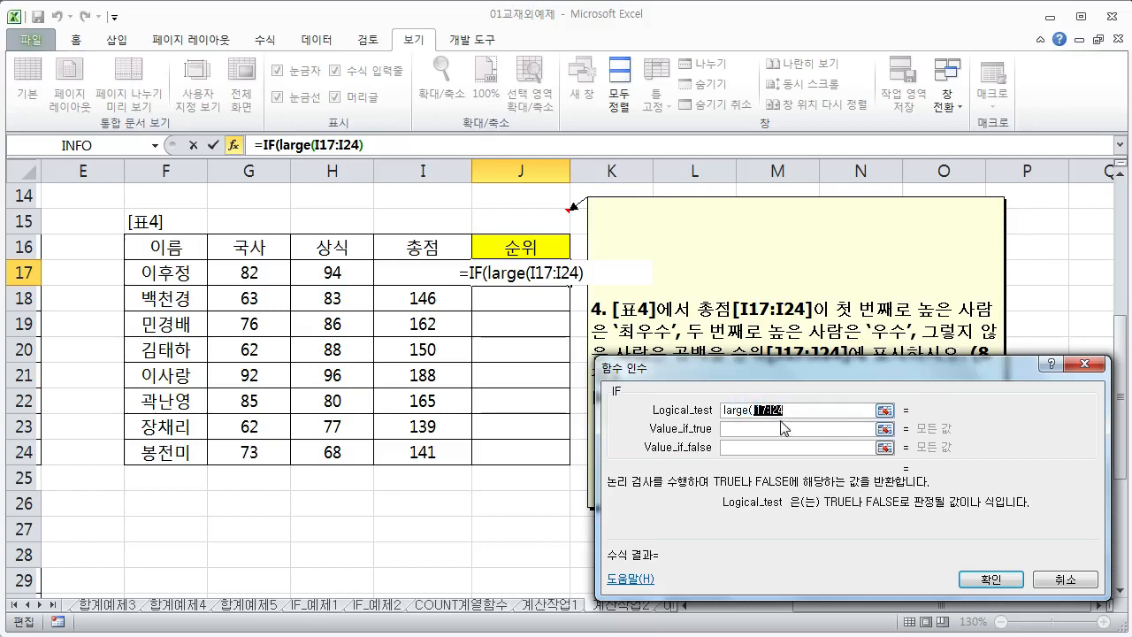
key(F4)
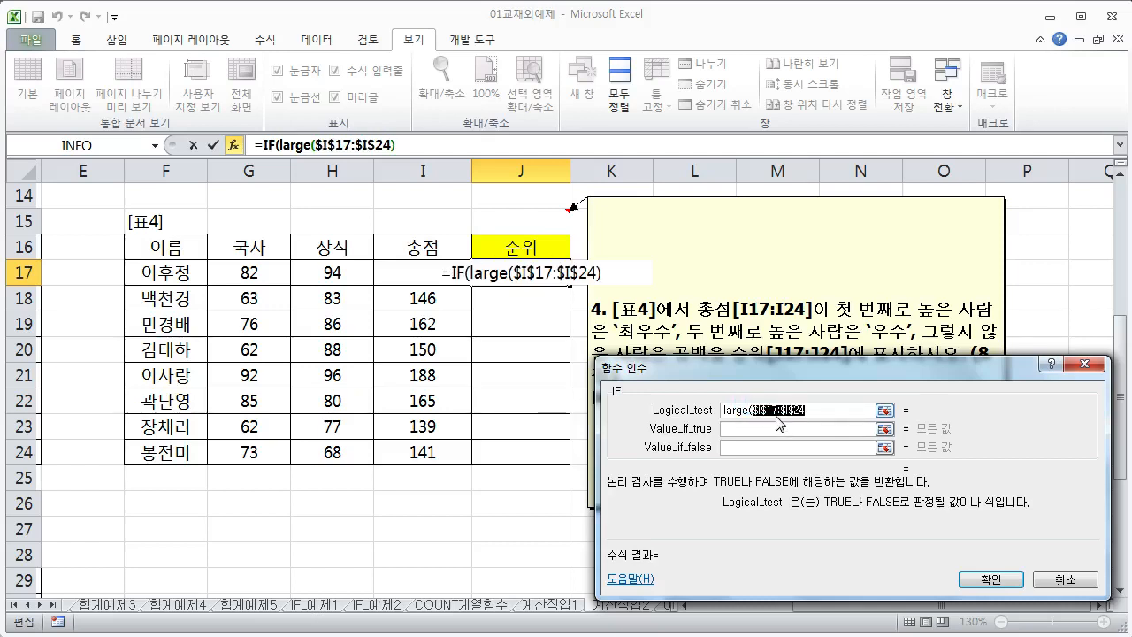
Step: Complete the logical test as LARGE($I$17:$I$24,1)=I17, comparing the highest total with the row's own total
click(829, 410)
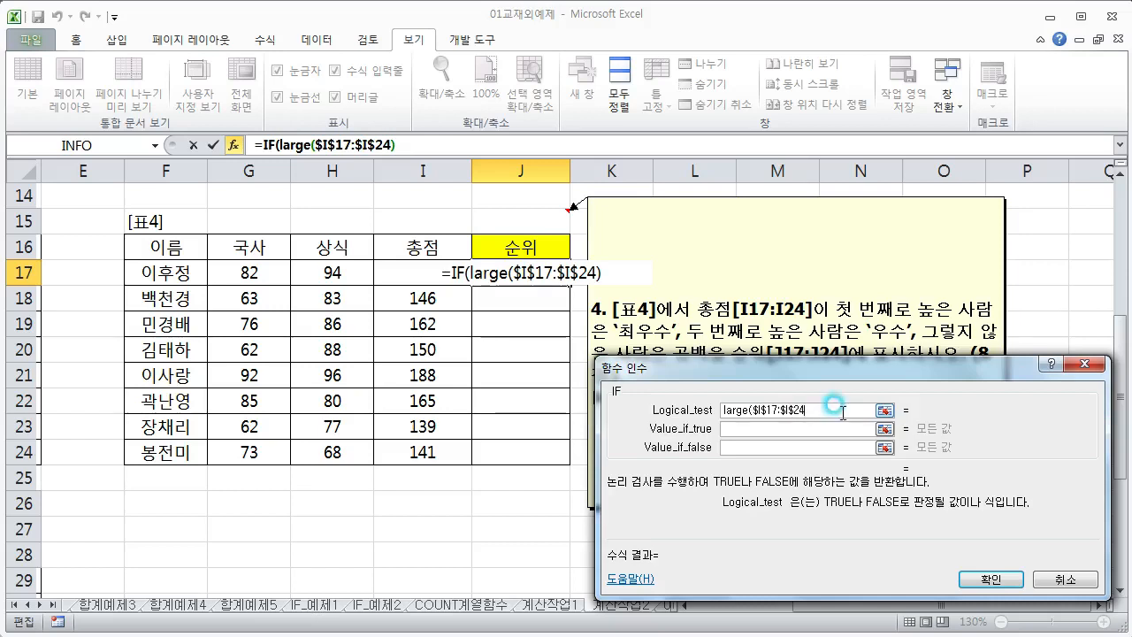
text())
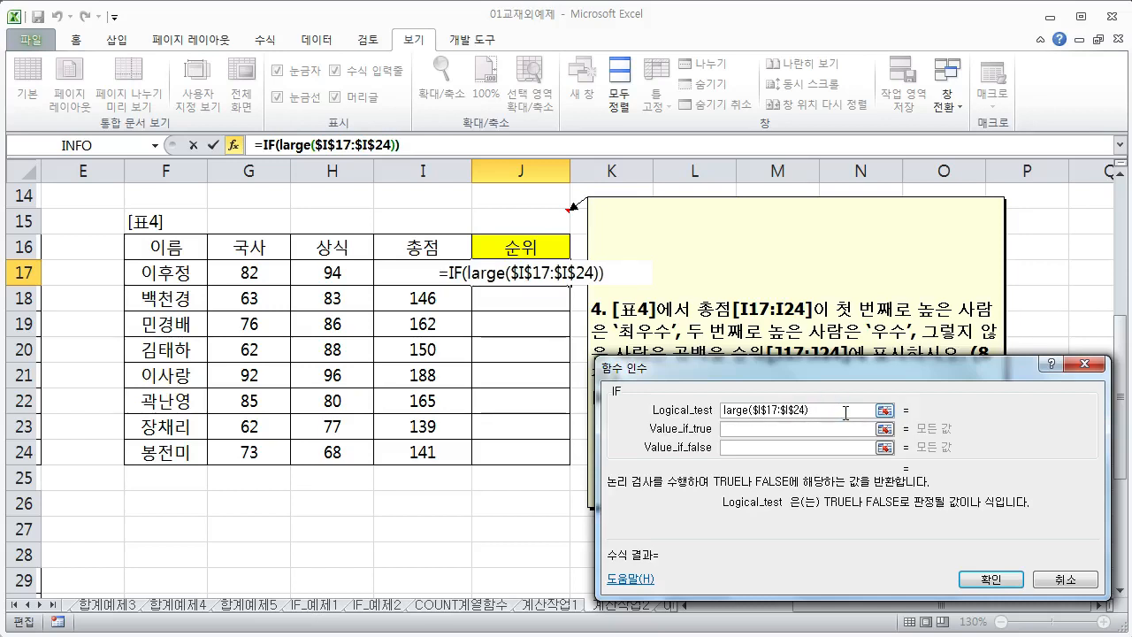
key(BackSpace)
text(,1))
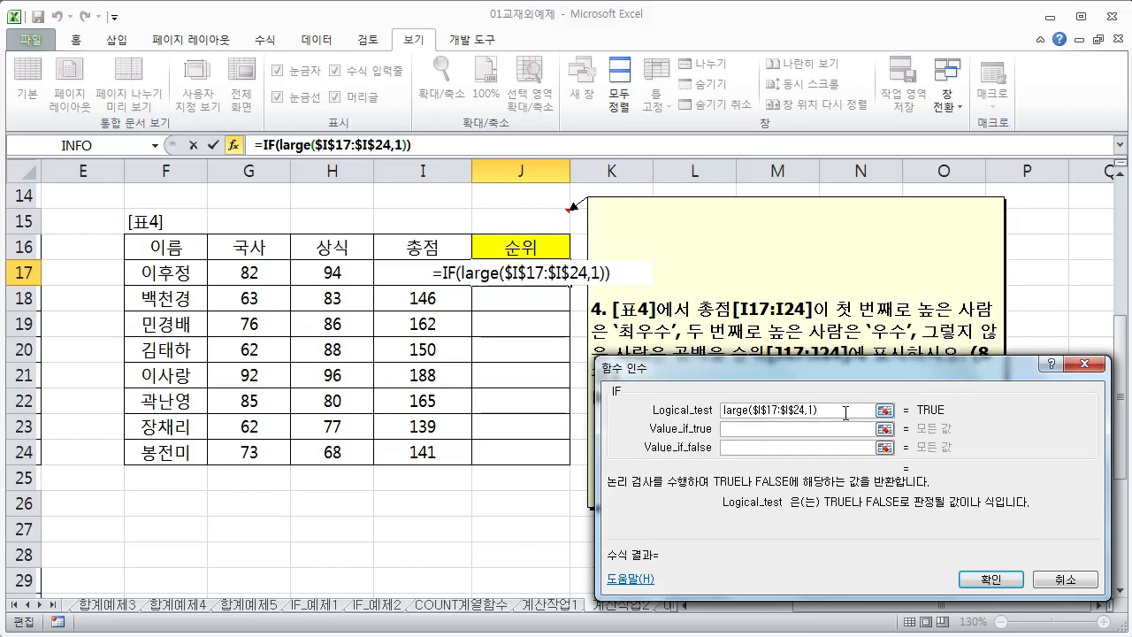
text(=)
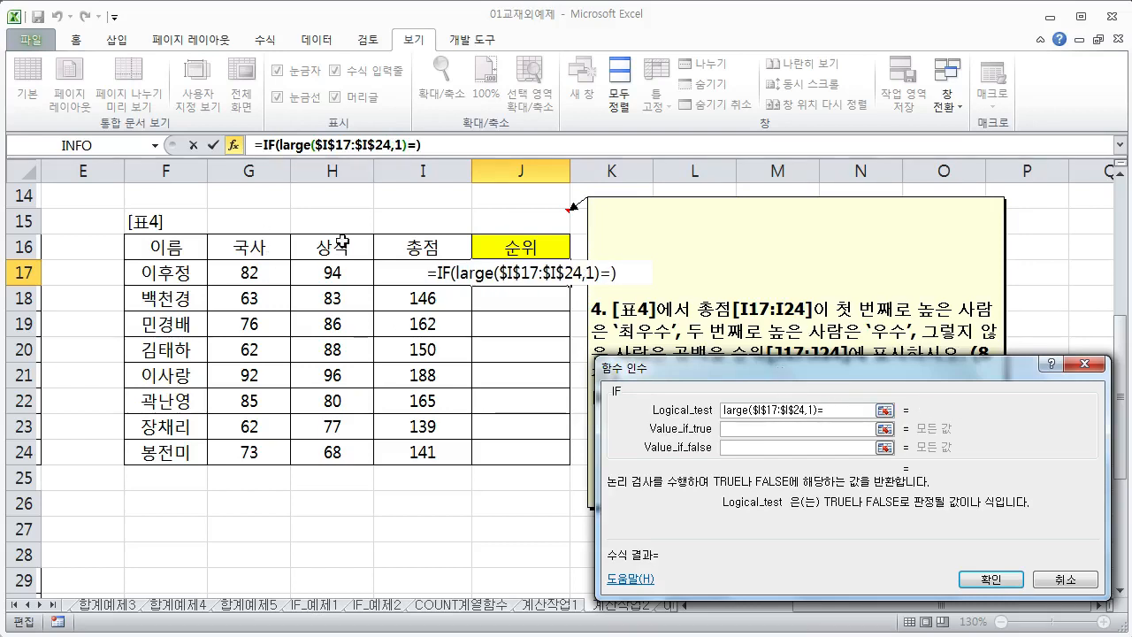
click(413, 300)
key(Up)
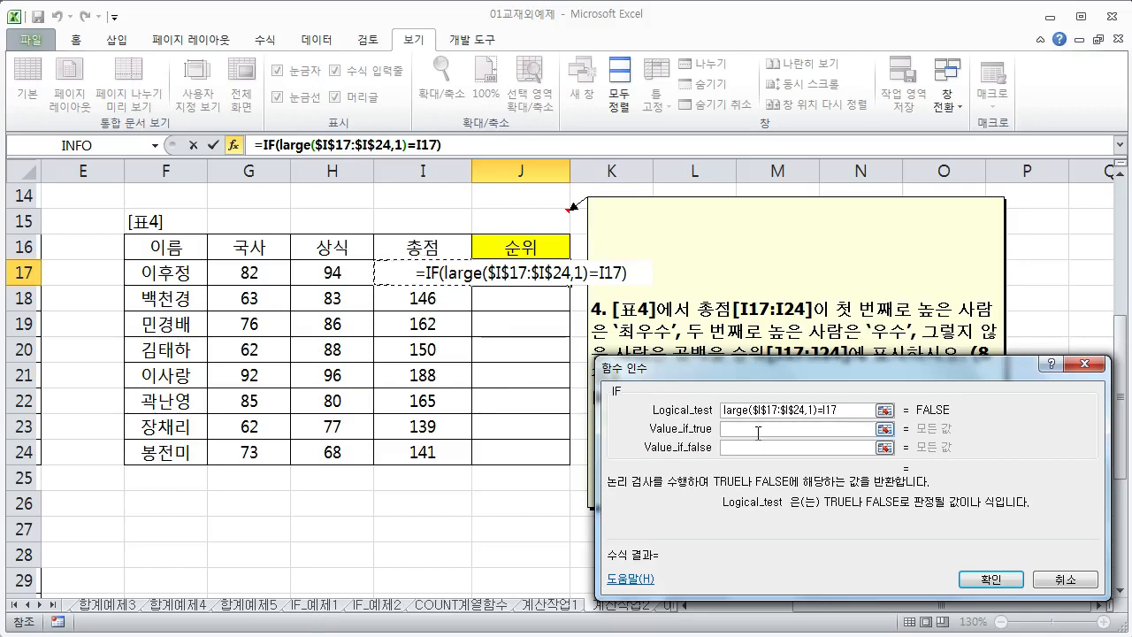
Step: Set the IF function's value if true to "최우수"
click(758, 432)
text("ch)
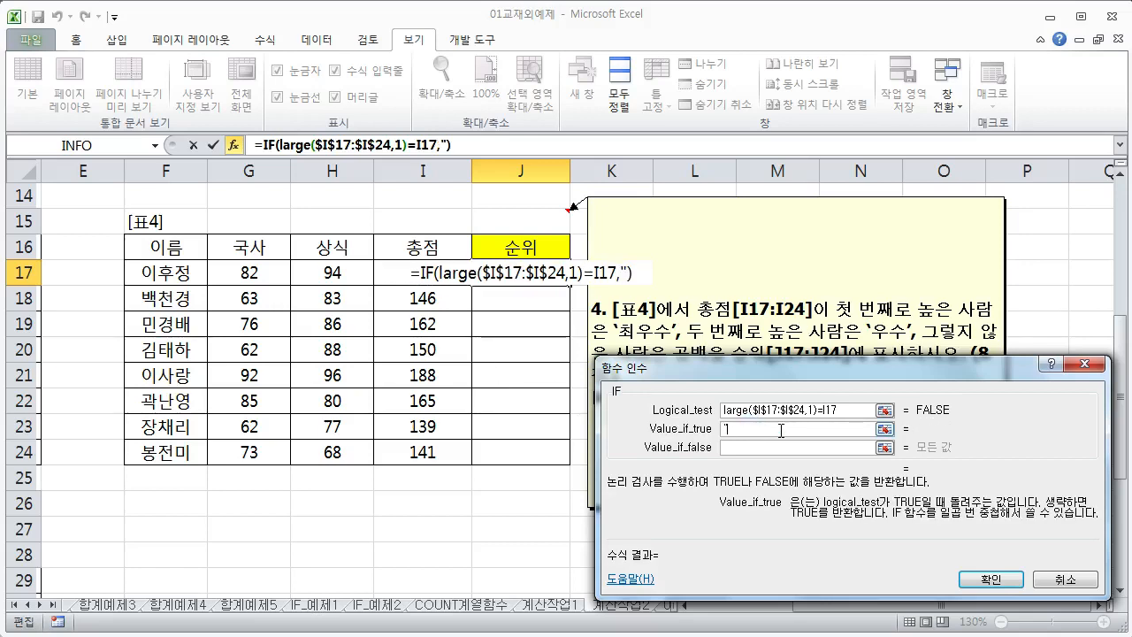
key(BackSpace)
key(BackSpace)
text(최웃)
text(수)
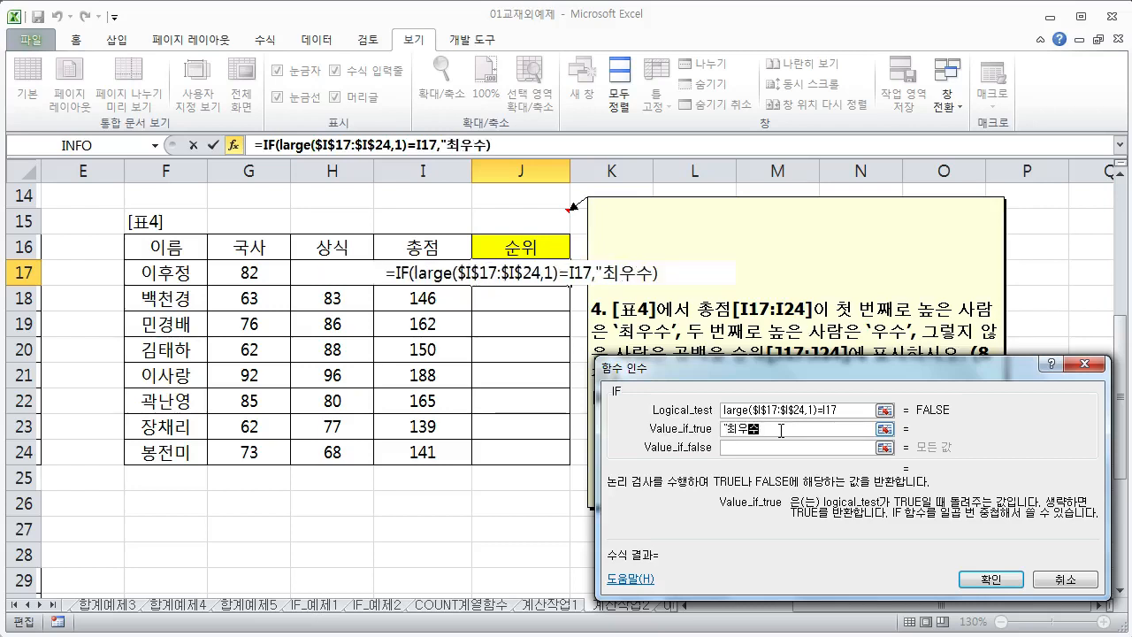
text(")
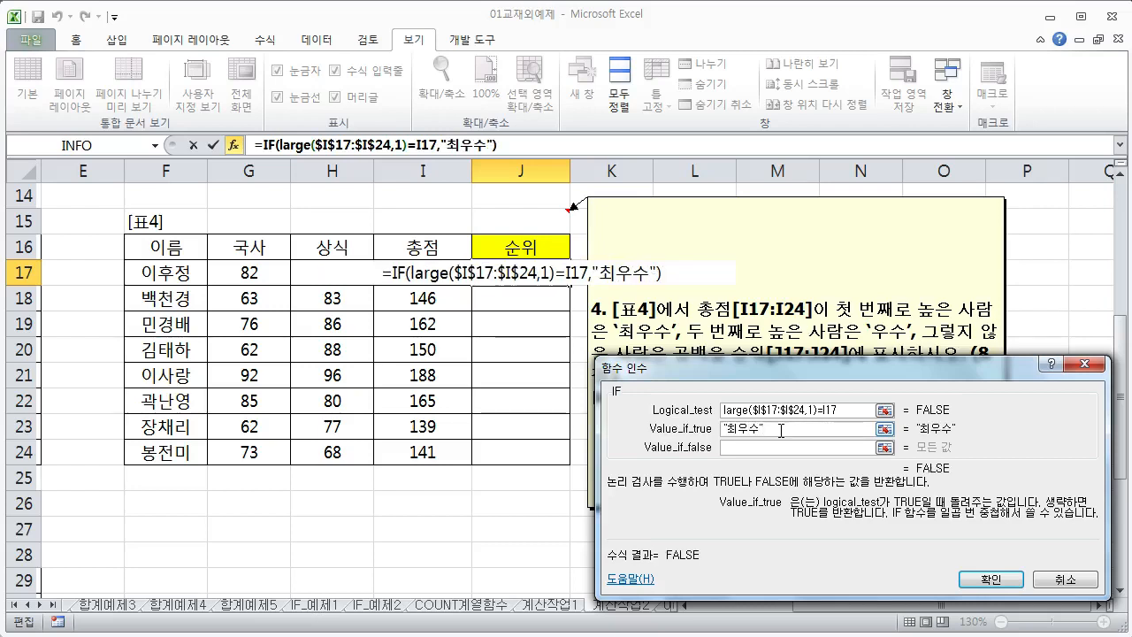
Step: Nest a second IF function as the value if false and open its arguments, placing the dialog clear of the totals
key(Tab)
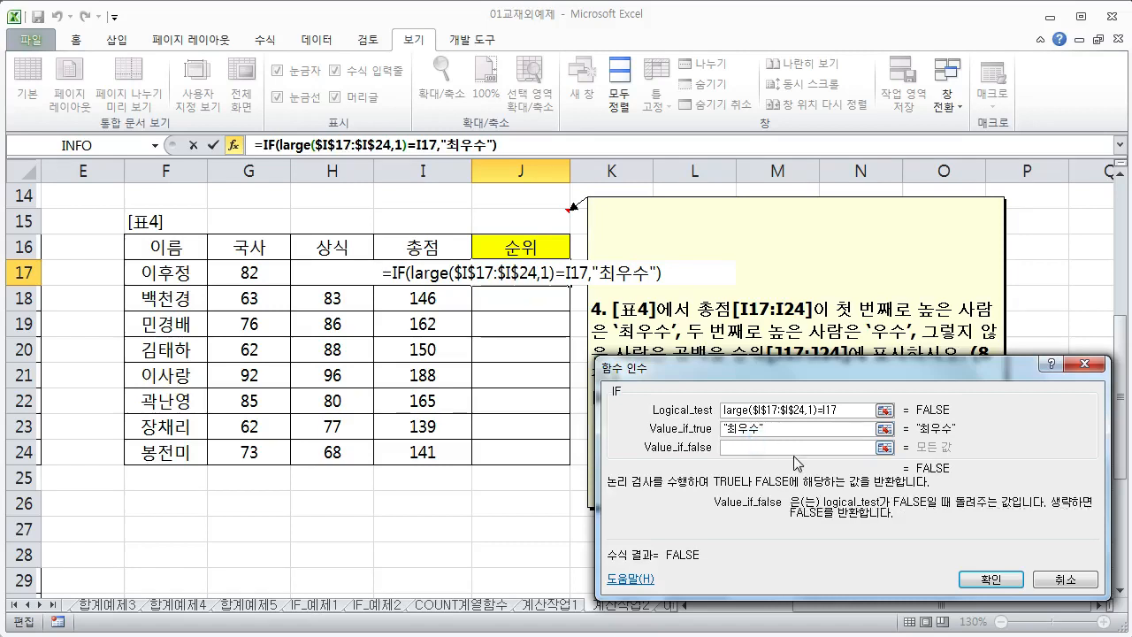
text(i)
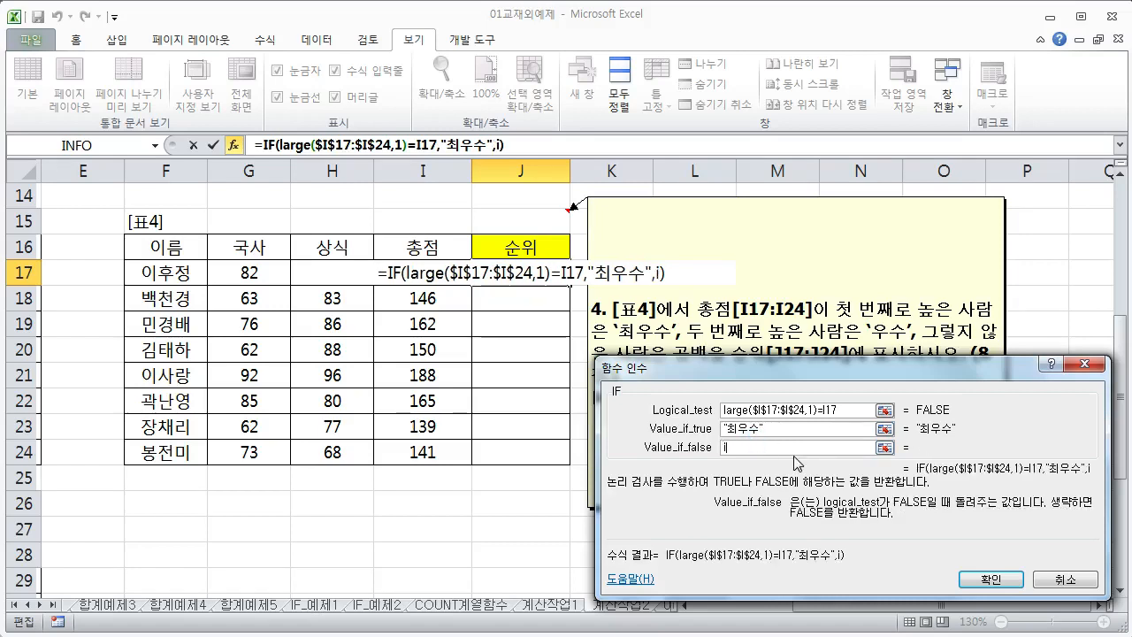
text(f())
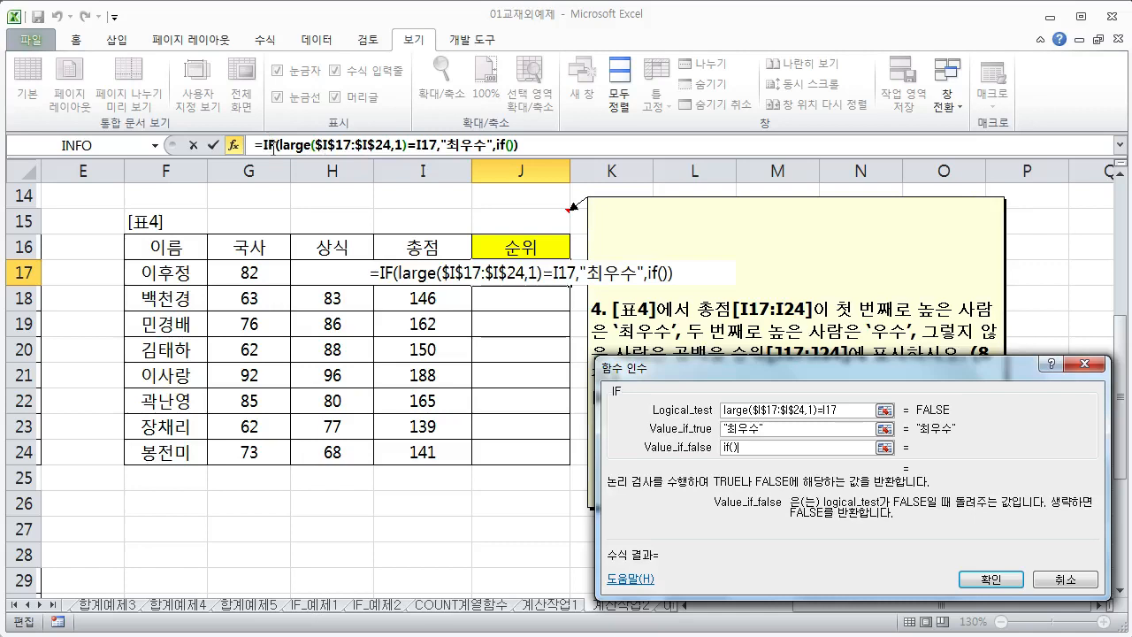
click(501, 144)
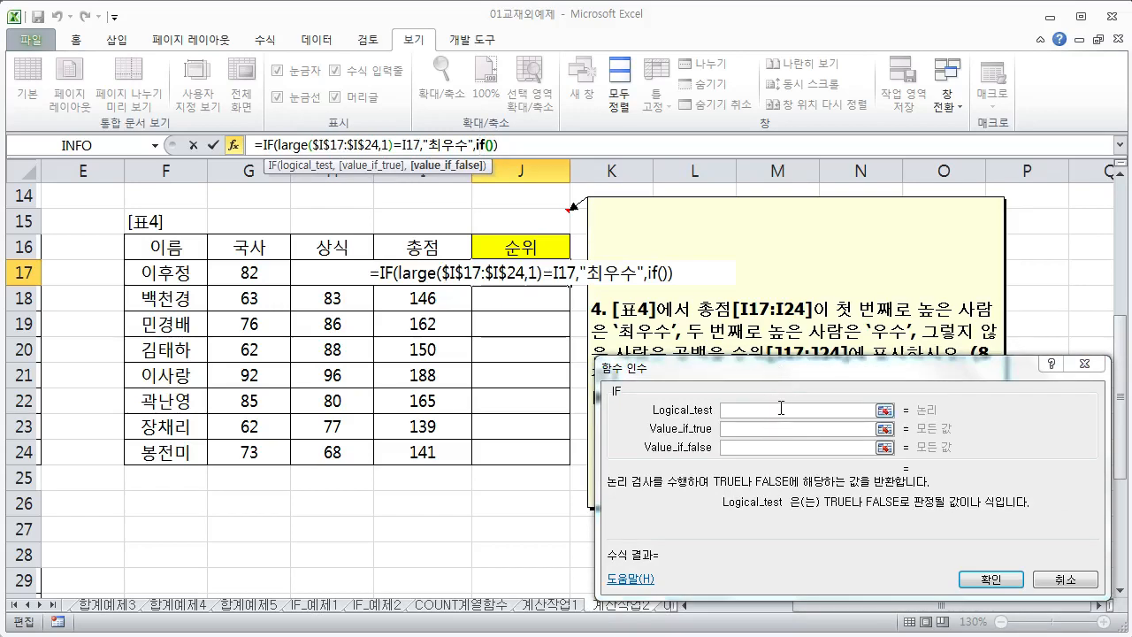
drag(875, 371, 851, 345)
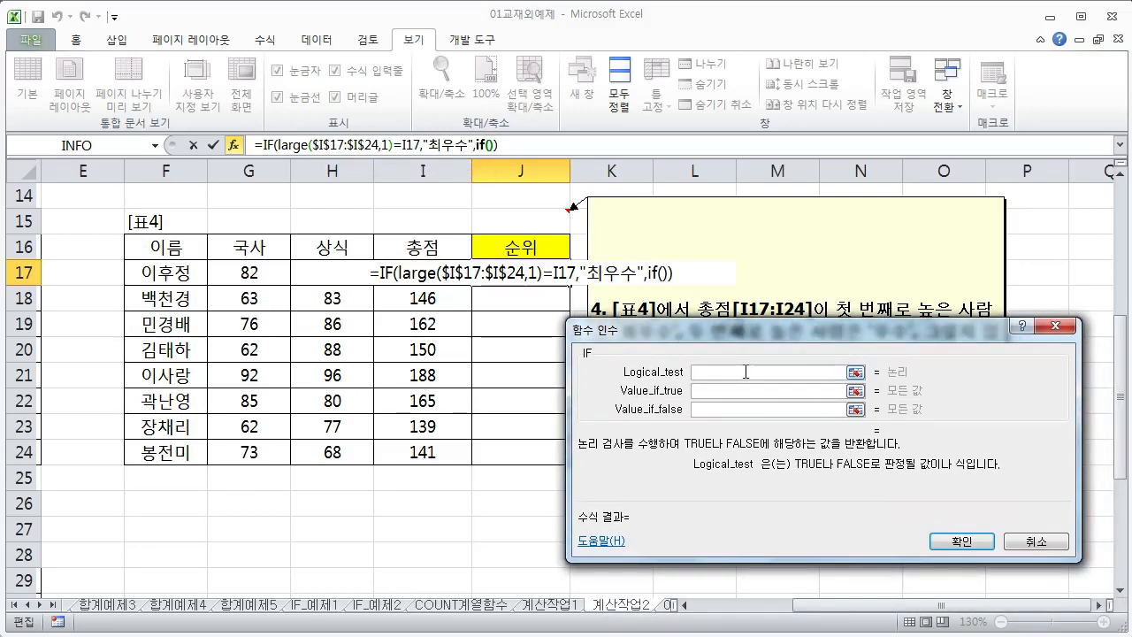
Step: Set the nested IF's logical test to LARGE($I$17:$I$24,2)=I17, comparing the second-highest total with the row's own total
text(l)
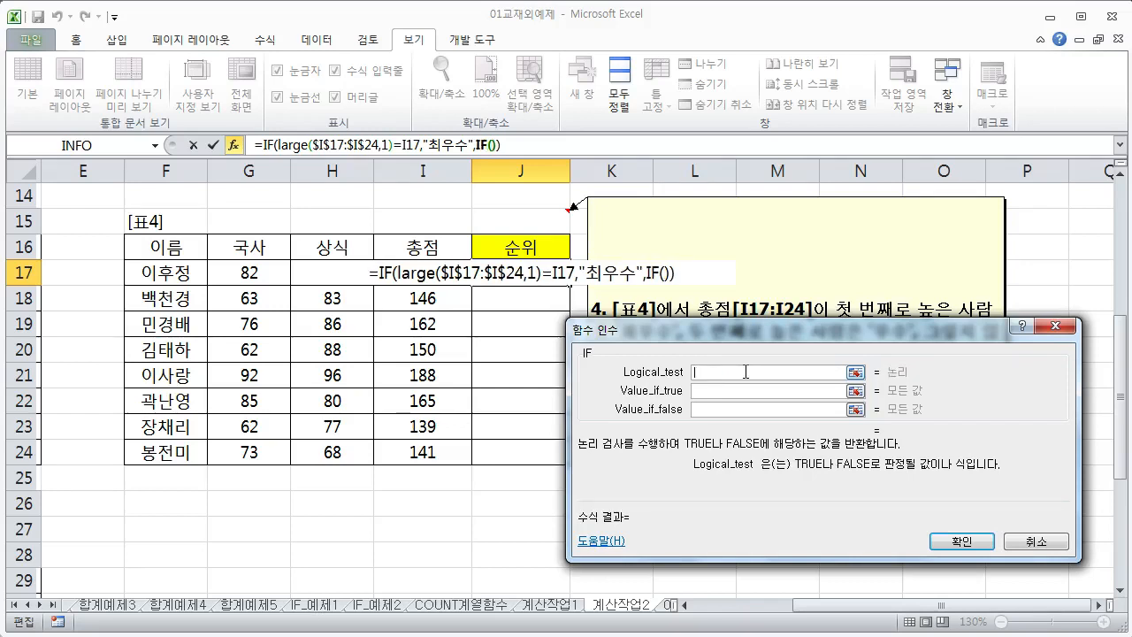
text(arge)
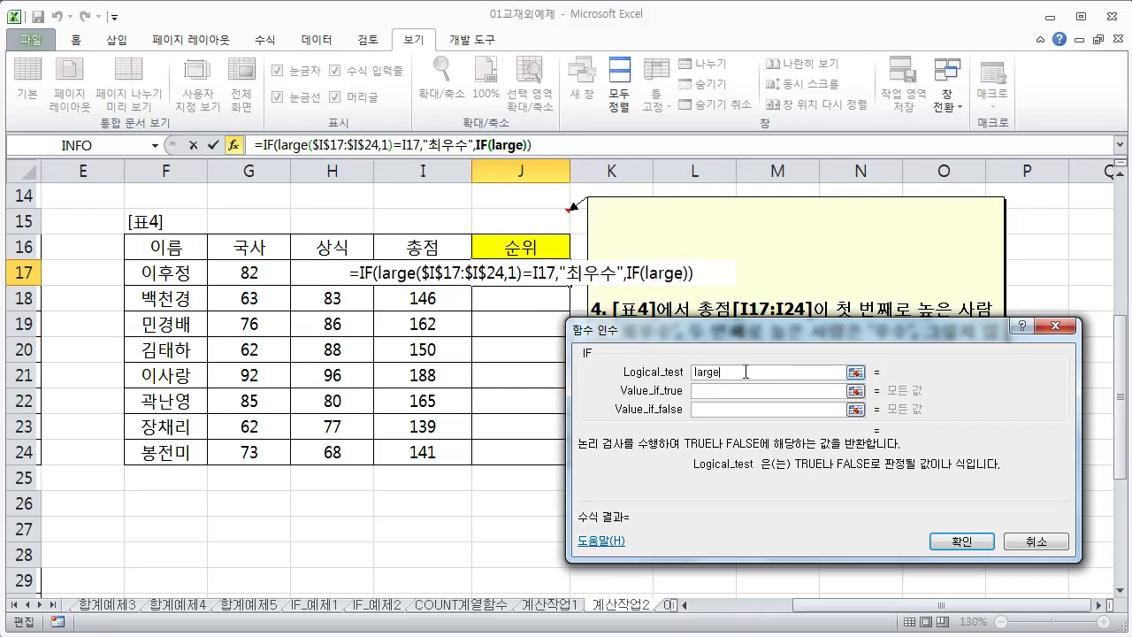
text(()
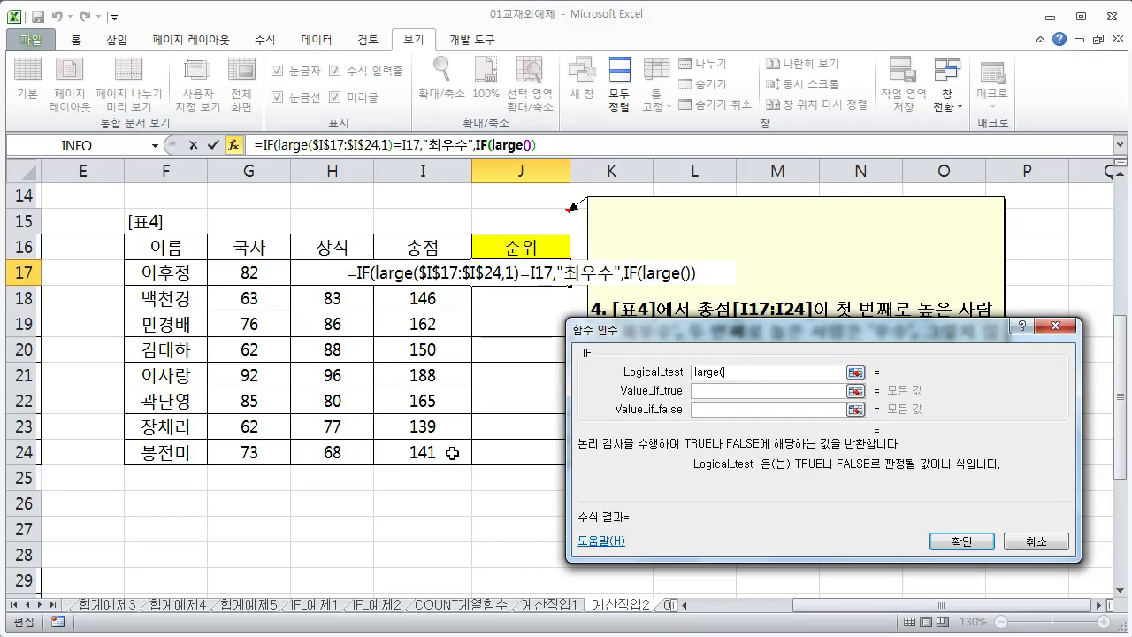
drag(451, 452, 421, 272)
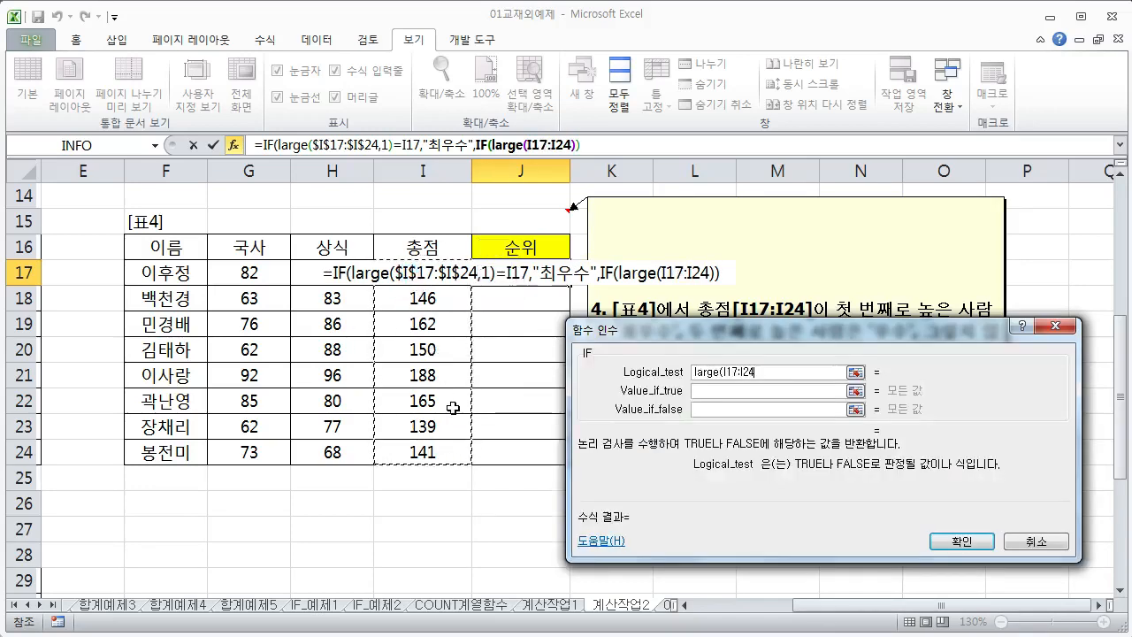
key(F4)
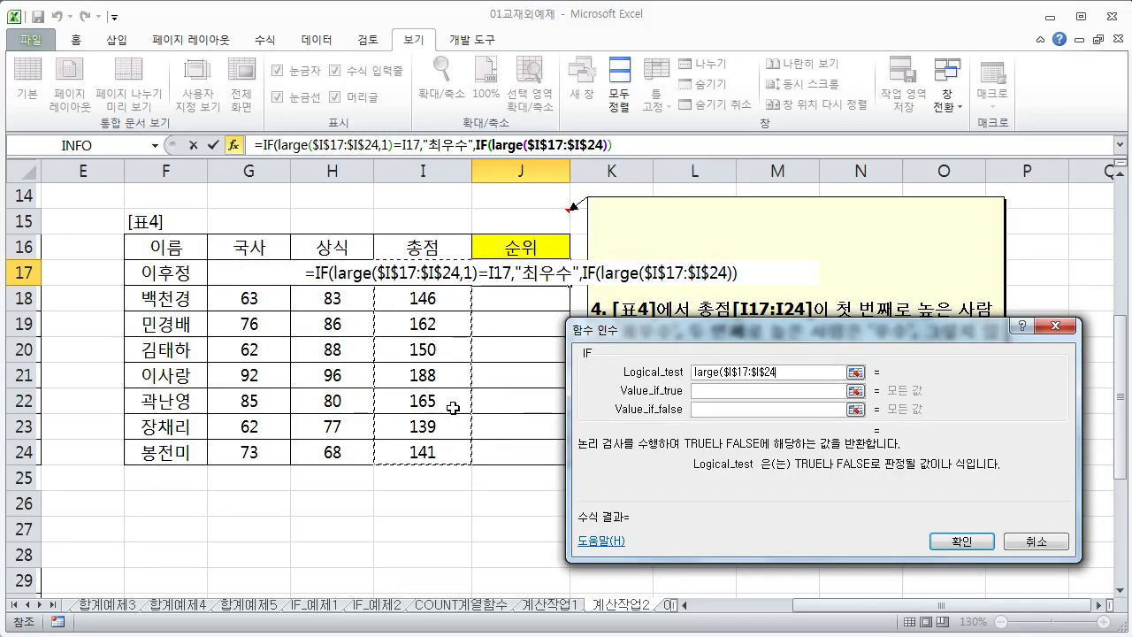
text(,2))
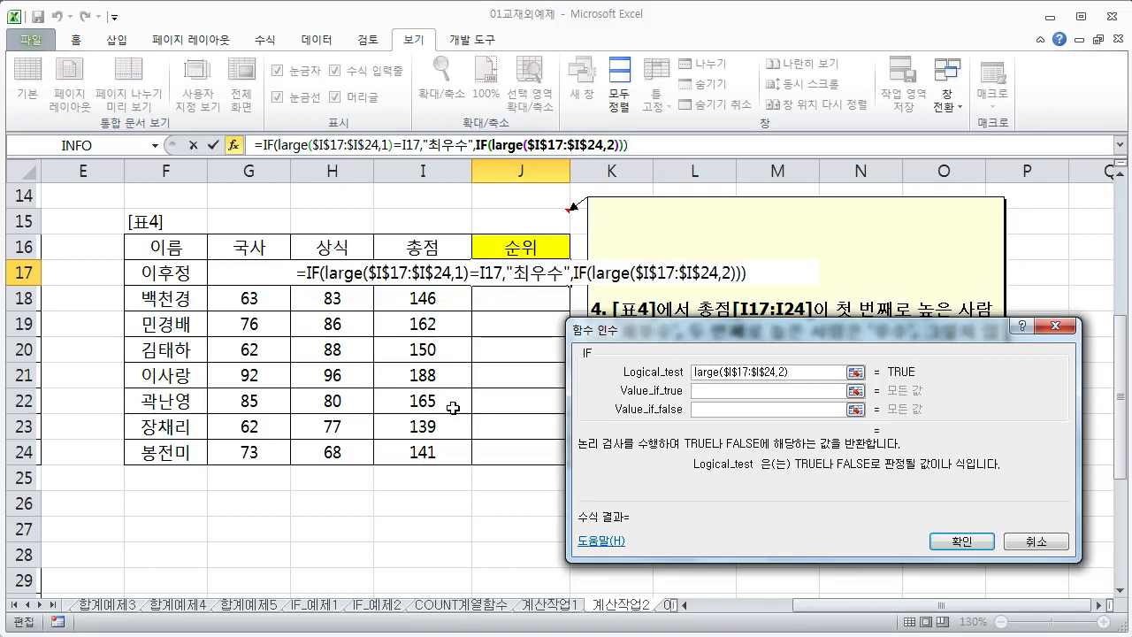
text(=)
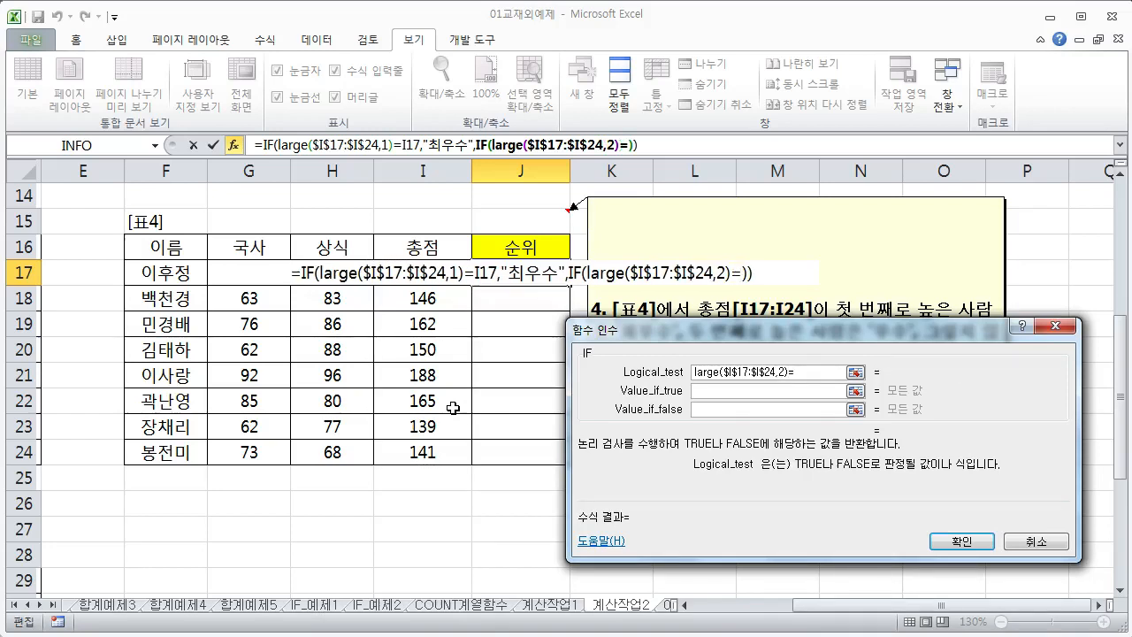
click(428, 300)
key(Up)
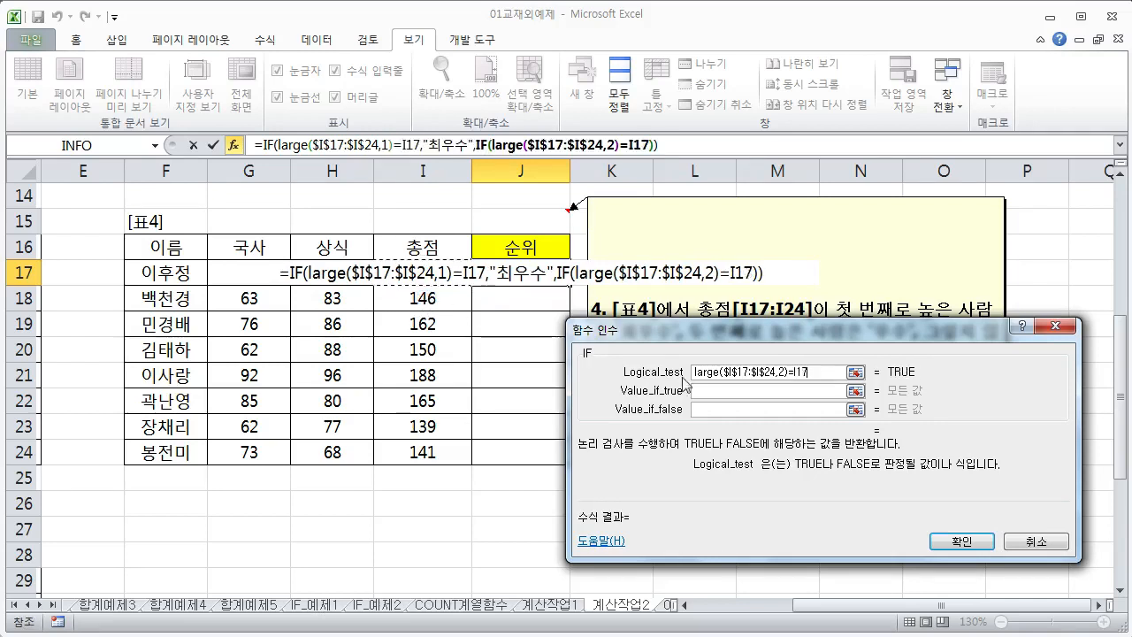
Step: Make the nested IF return "우수" when true and an empty string "" when false
click(778, 387)
text(")
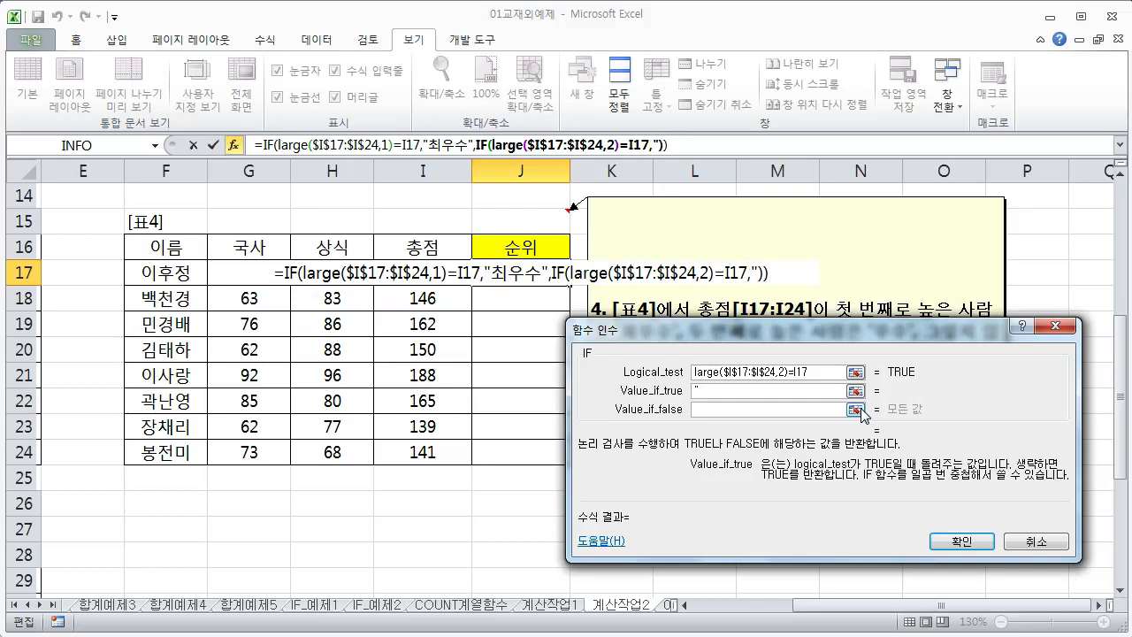
text(우수")
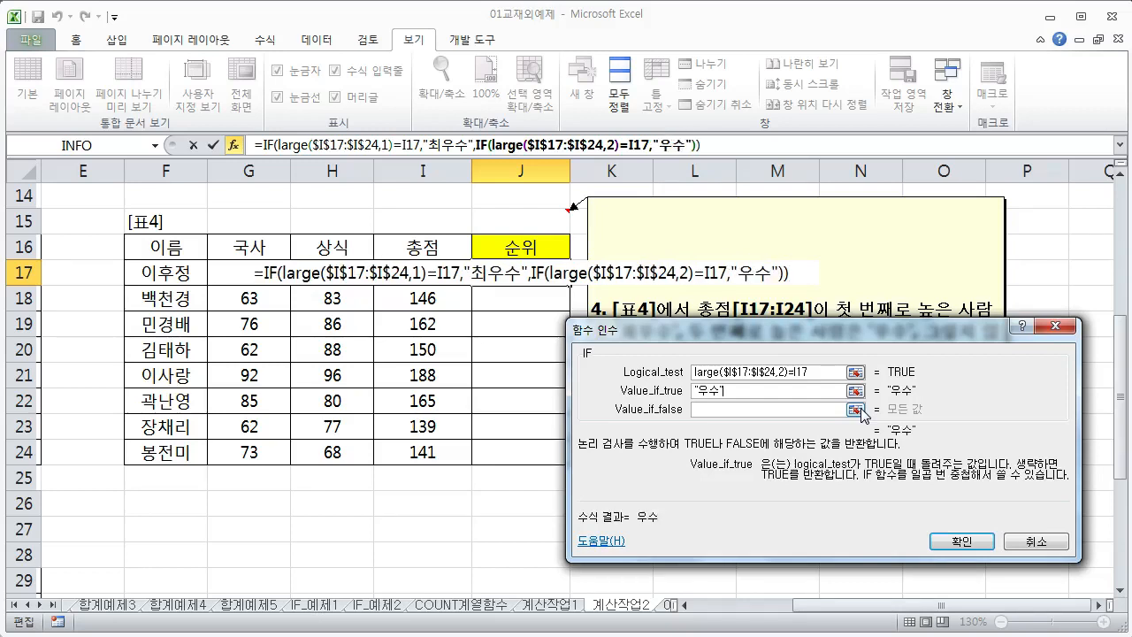
click(825, 410)
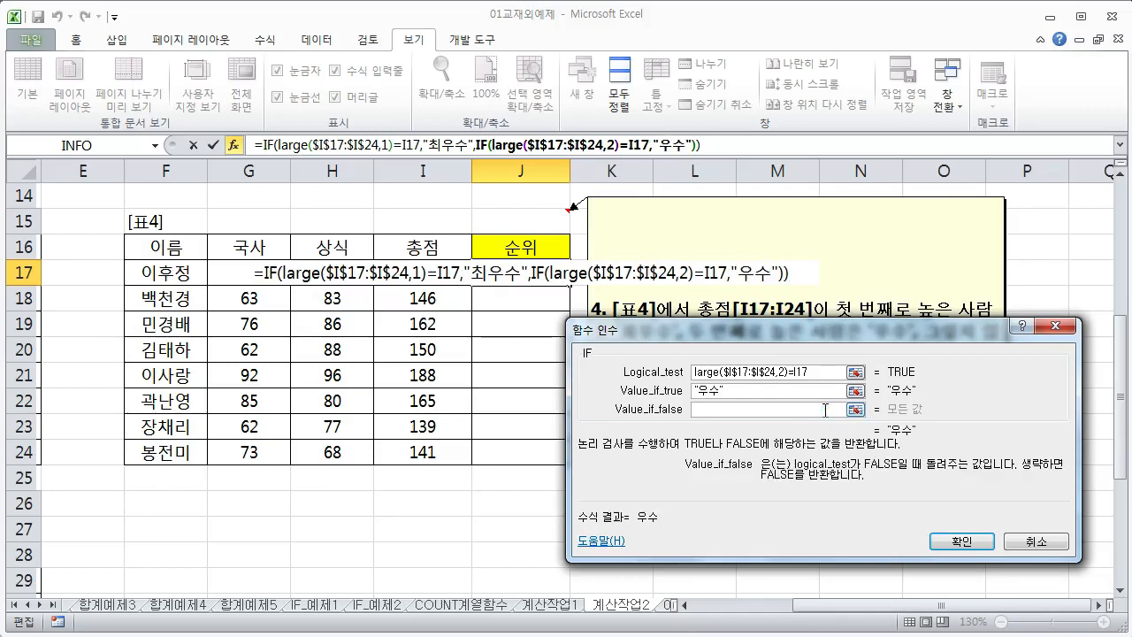
text("")
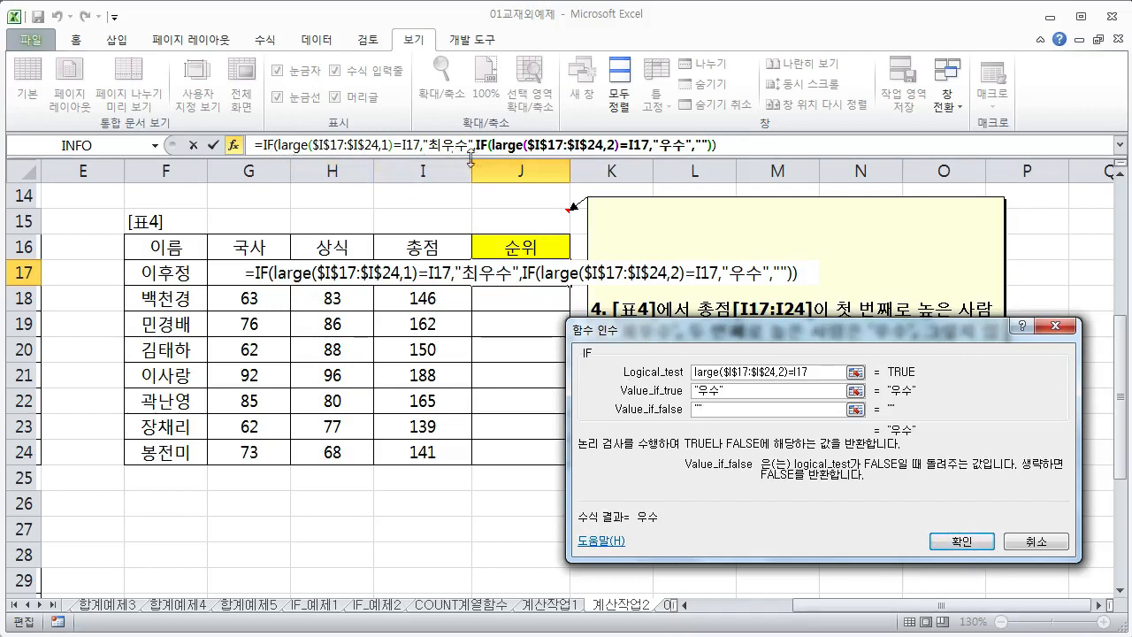
Step: Review the outer IF's arguments, enter the formula in J17 and fill it down through J24
click(267, 144)
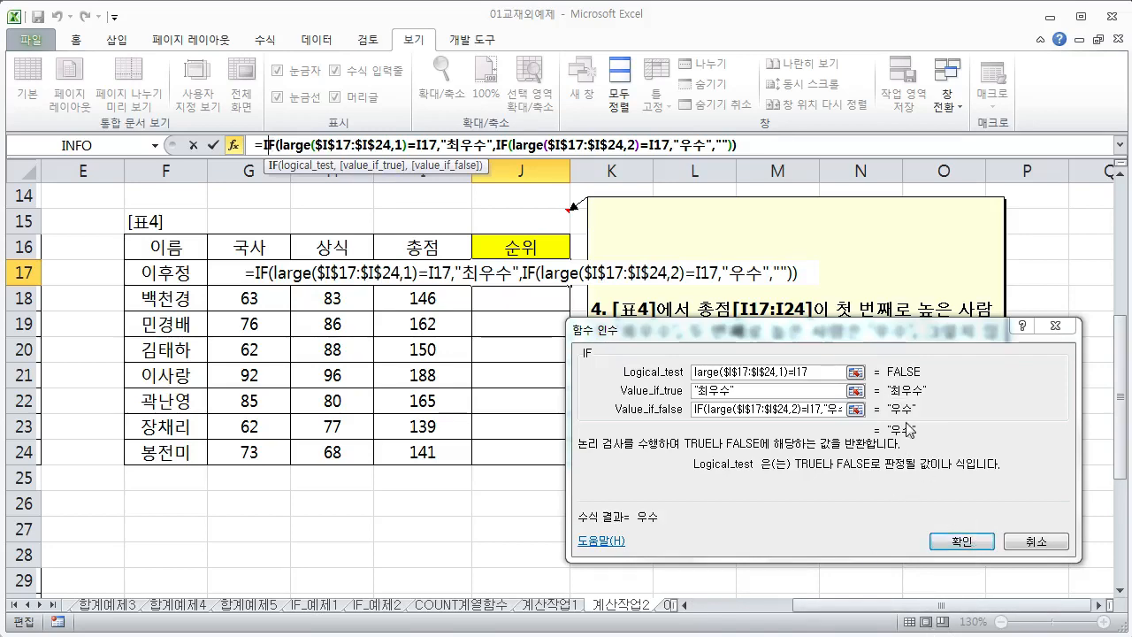
click(953, 541)
drag(572, 285, 554, 455)
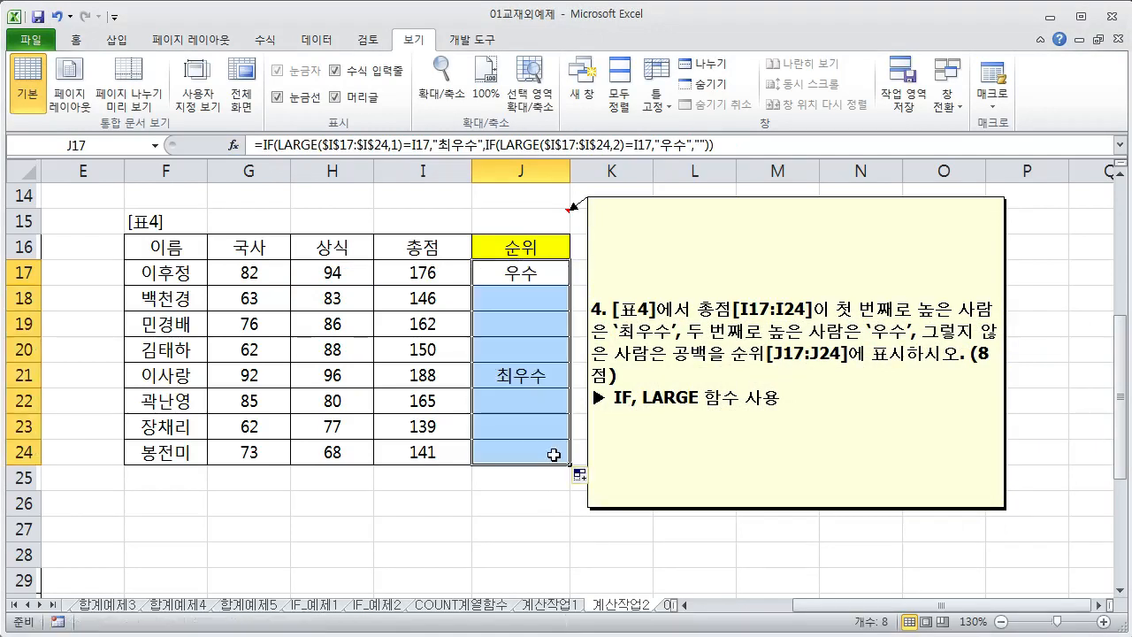
click(531, 497)
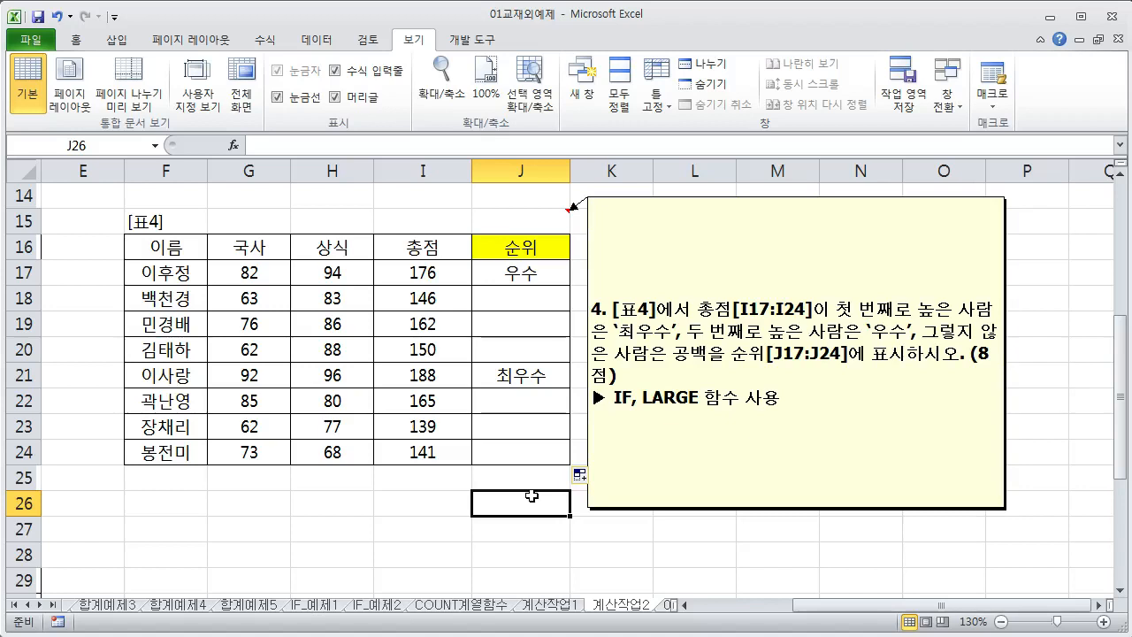
click(488, 267)
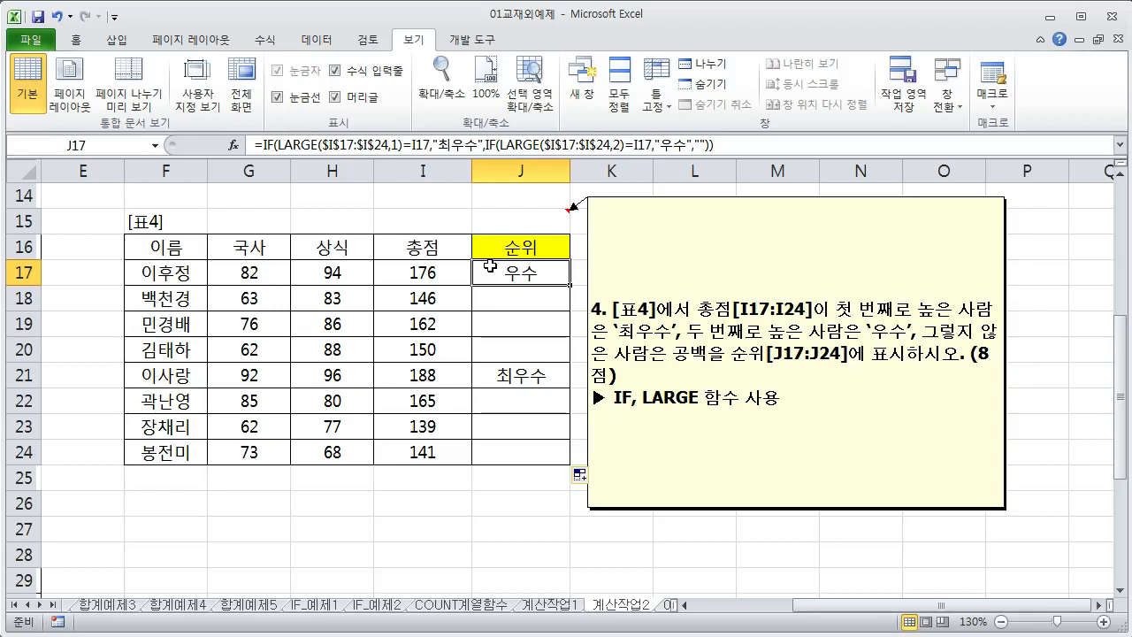
click(537, 502)
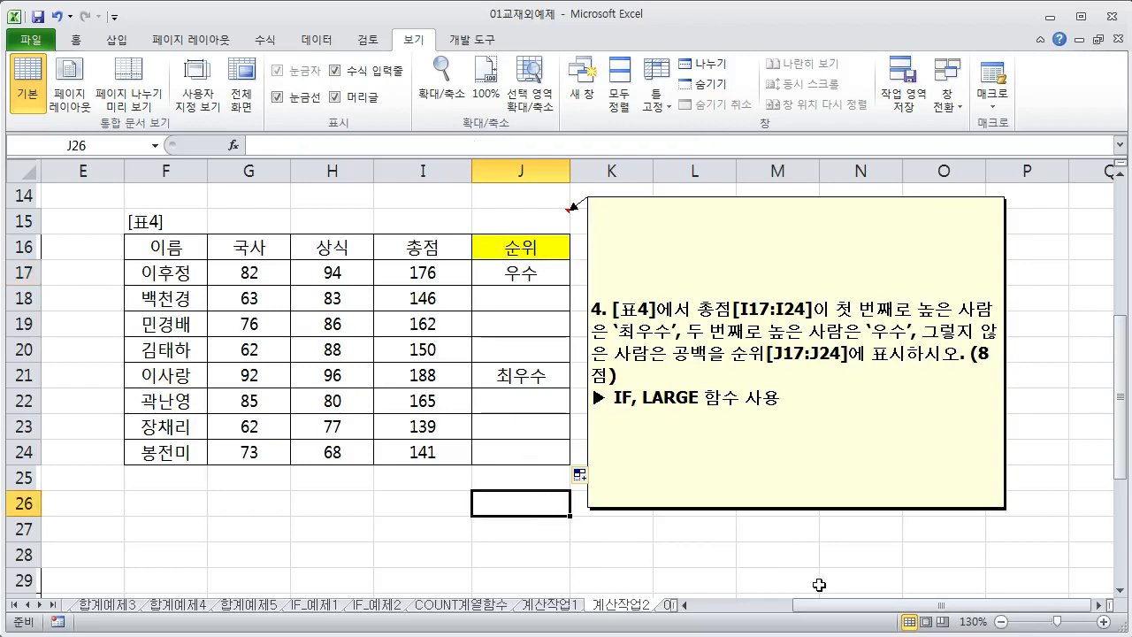
Step: Go to table 5 and keep the instruction comment on D27 permanently shown
drag(929, 610, 822, 611)
scroll(490, 481, down, 3)
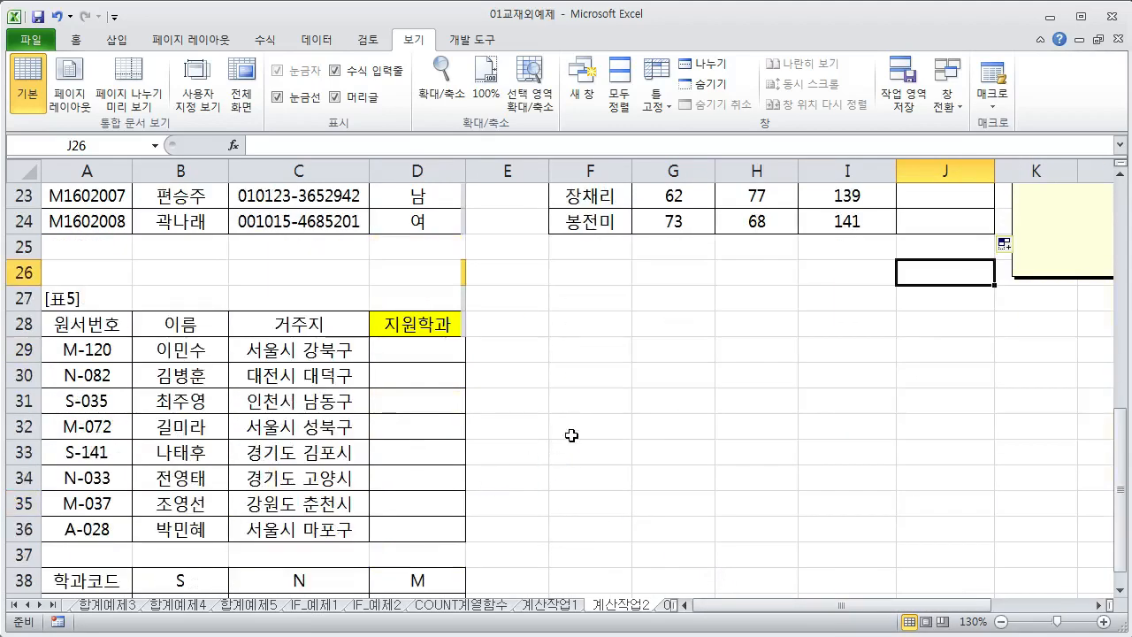
click(423, 293)
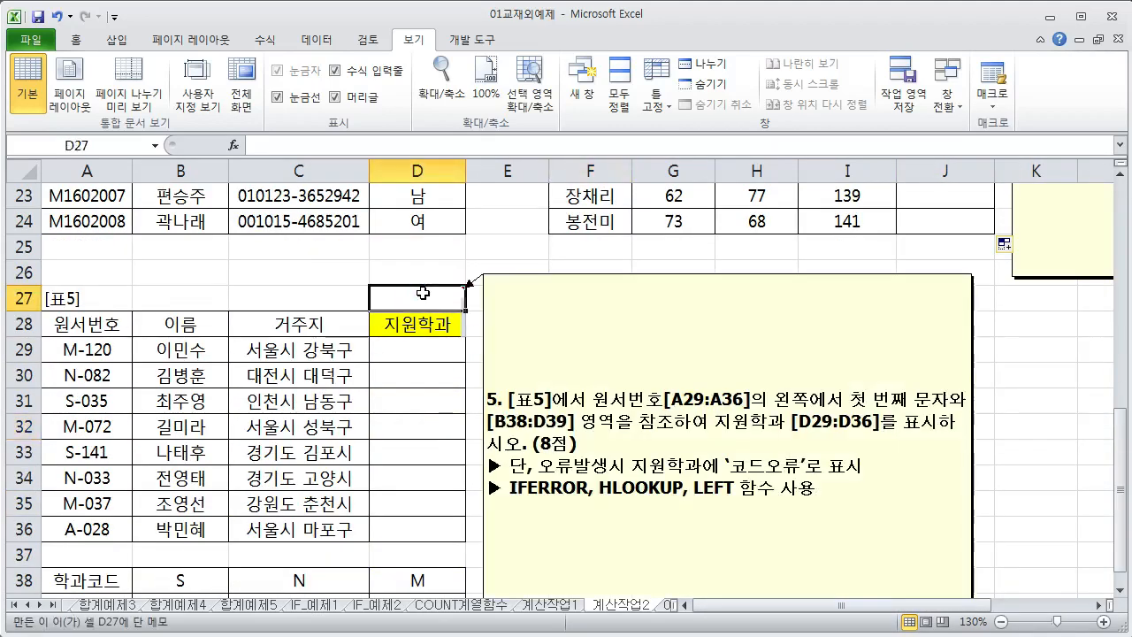
right_click(423, 292)
click(529, 516)
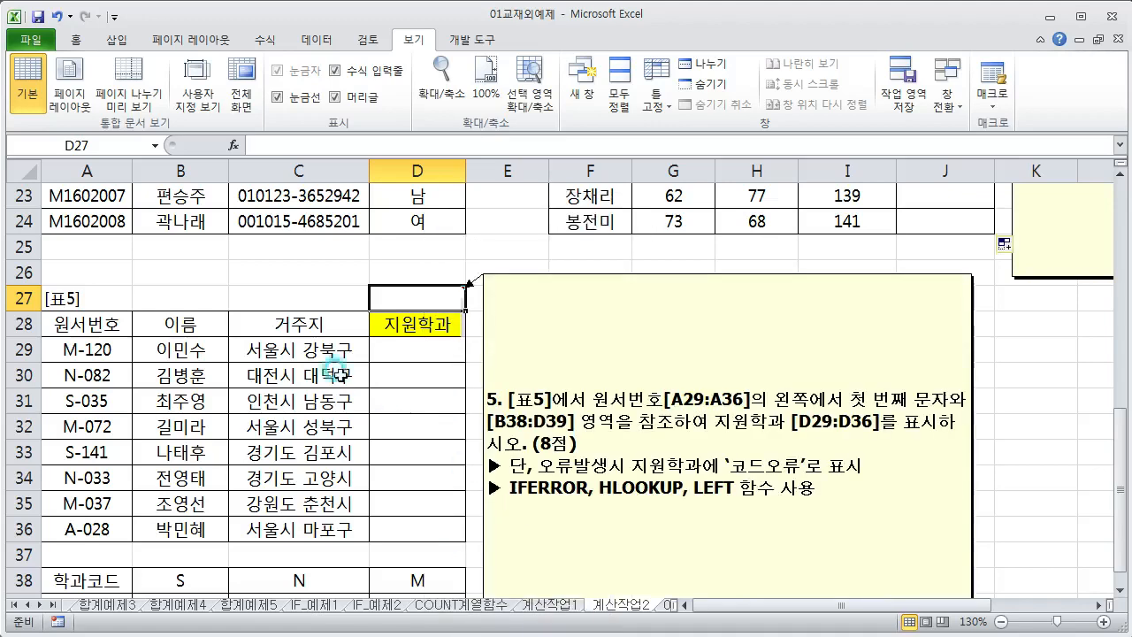
click(339, 298)
scroll(339, 297, down, 1)
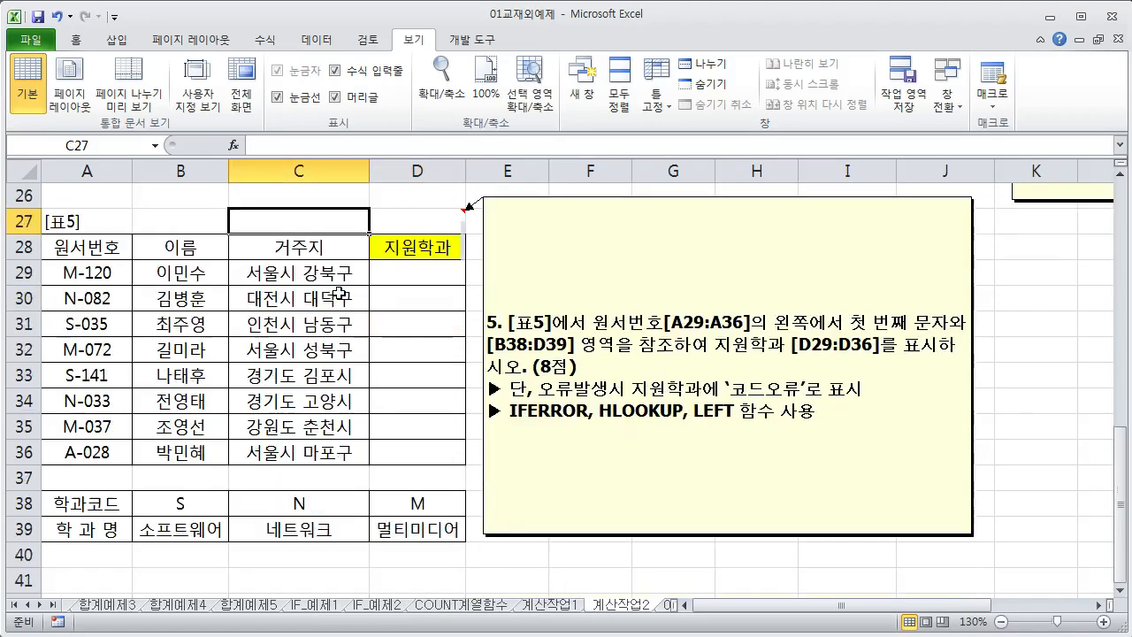
click(536, 553)
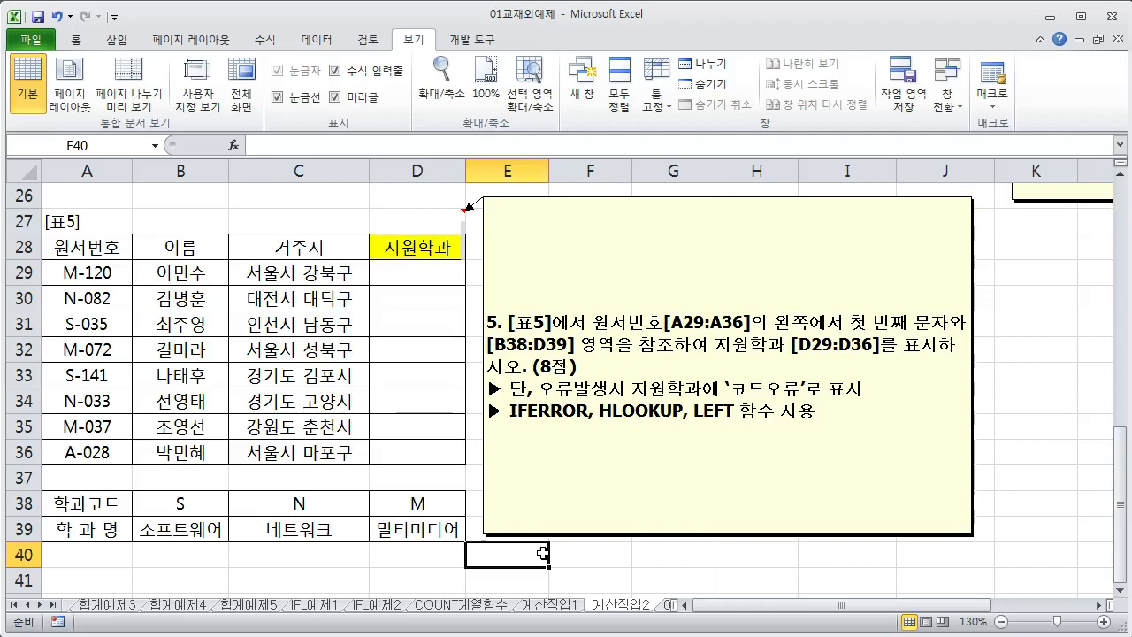
Step: Enter =LEFT(A29,1) in D29 to extract the first character of the application number
click(420, 251)
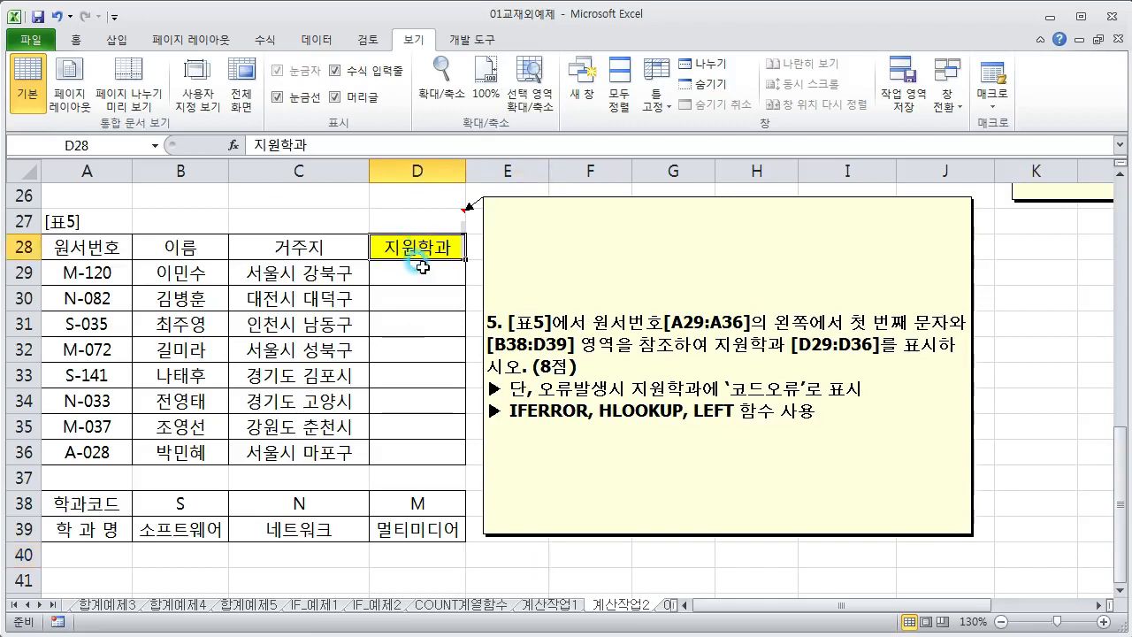
click(421, 279)
click(420, 301)
click(423, 266)
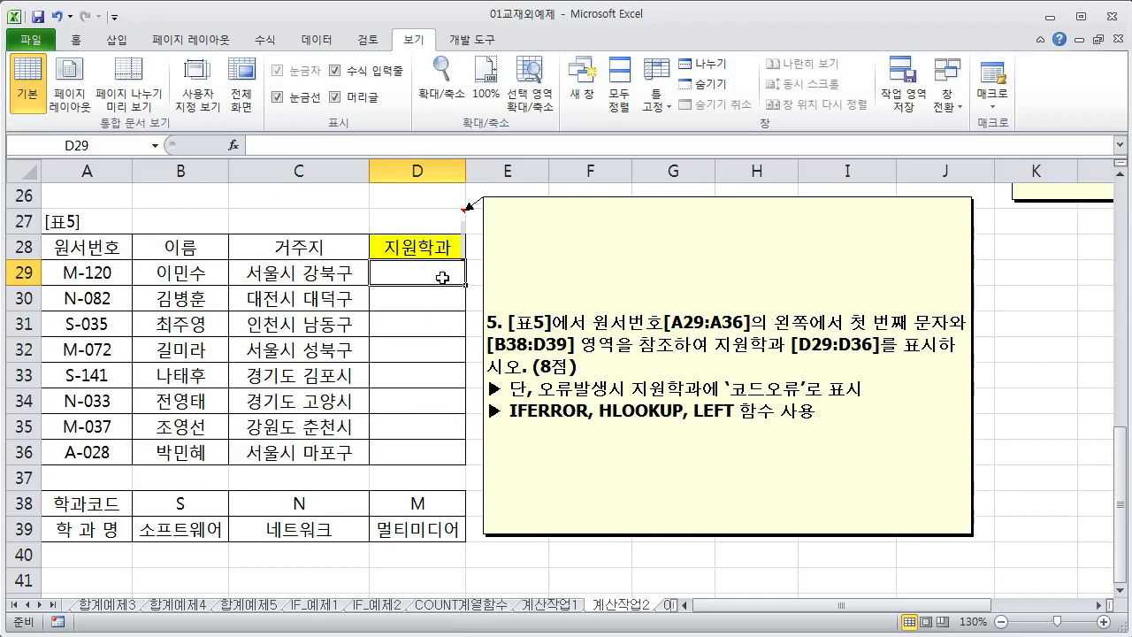
text(=)
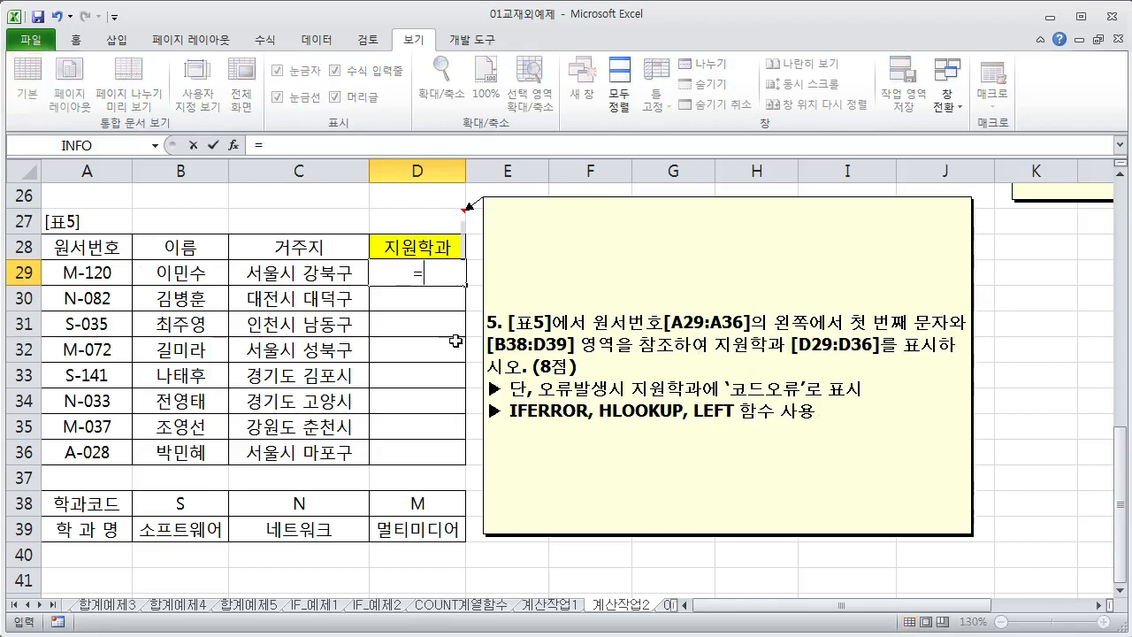
text(ㅣ)
key(BackSpace)
text(left()
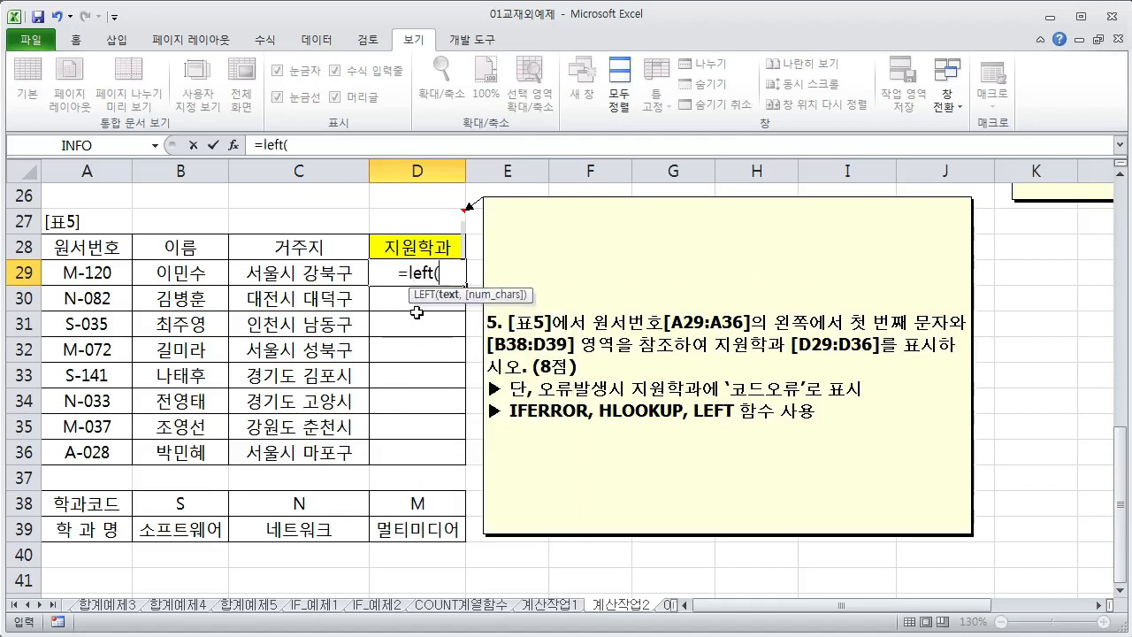
click(104, 272)
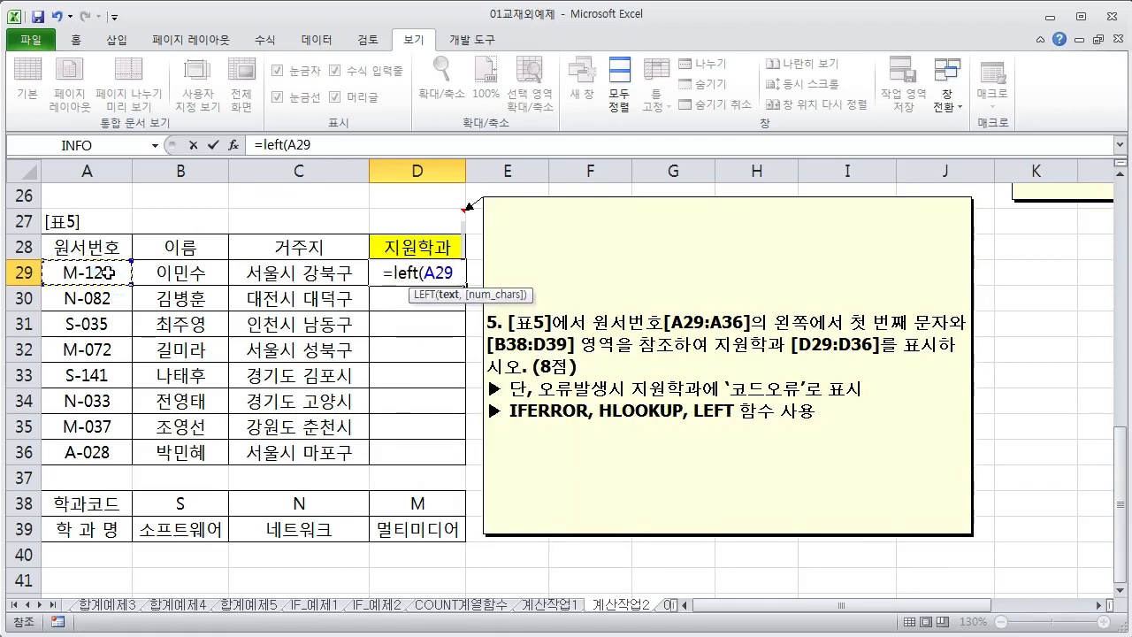
text(,1)
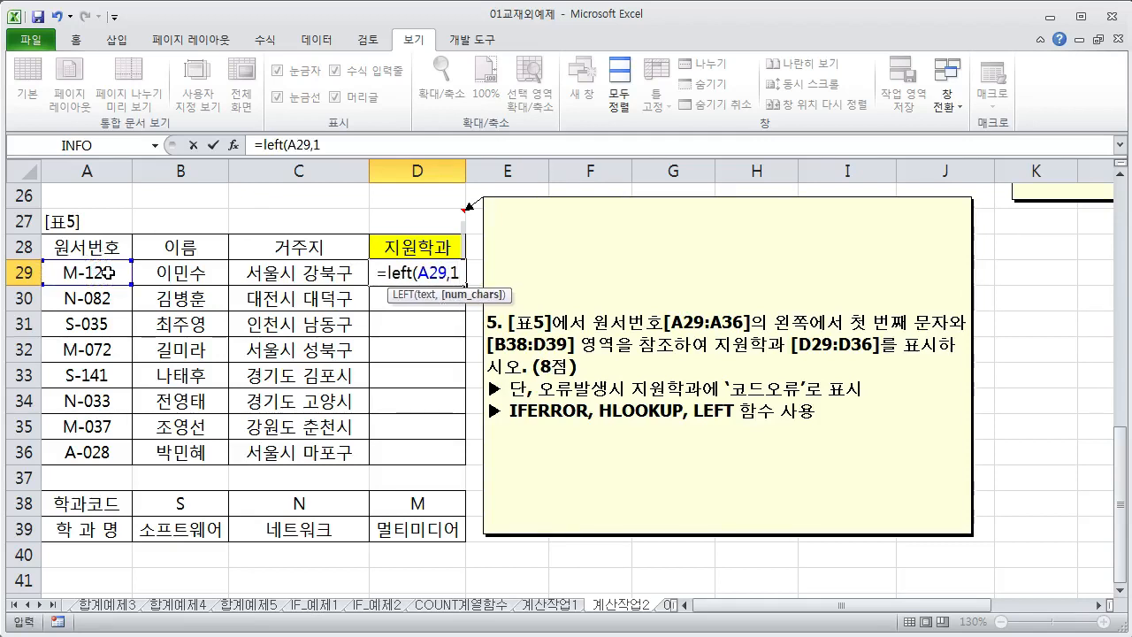
text())
key(Return)
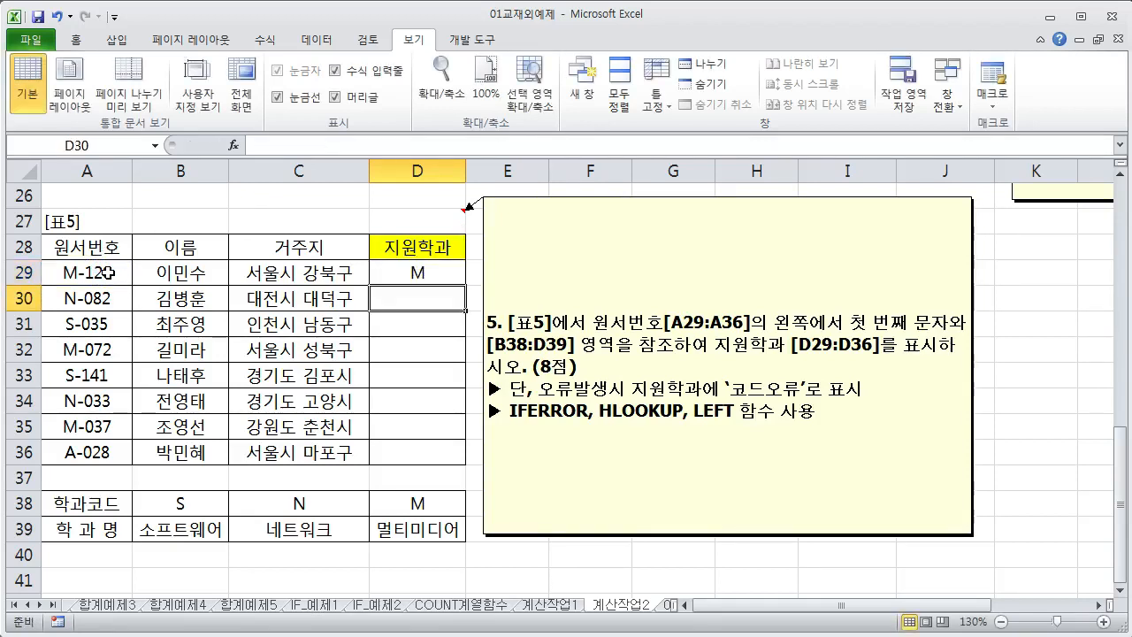
Step: Wrap D29's LEFT formula in HLOOKUP as its lookup value and open the HLOOKUP function arguments
click(424, 275)
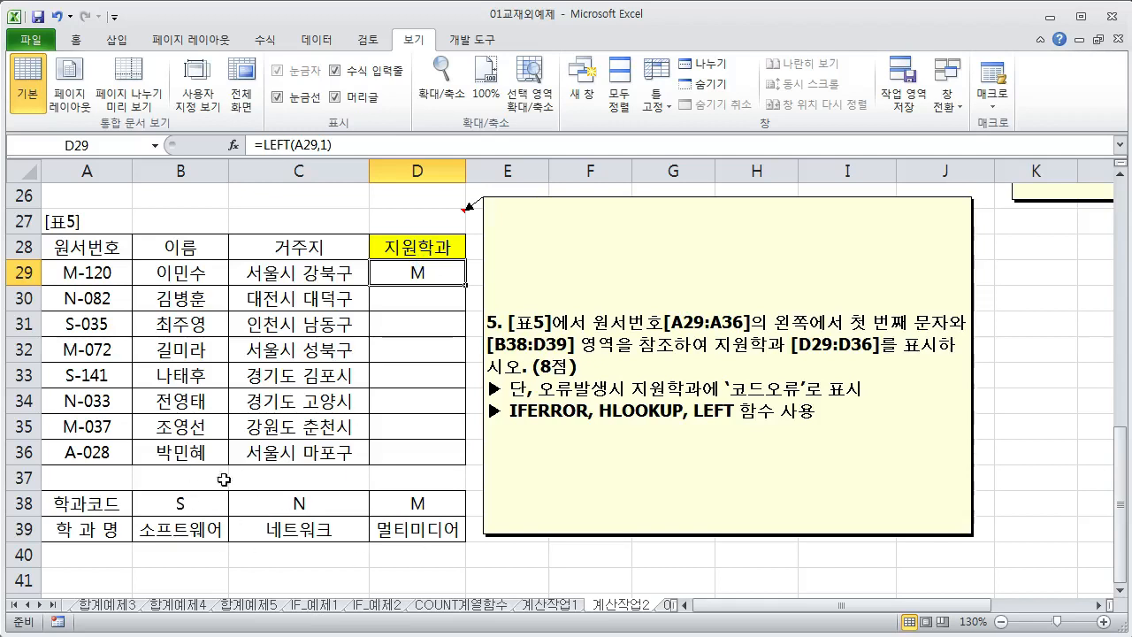
click(263, 144)
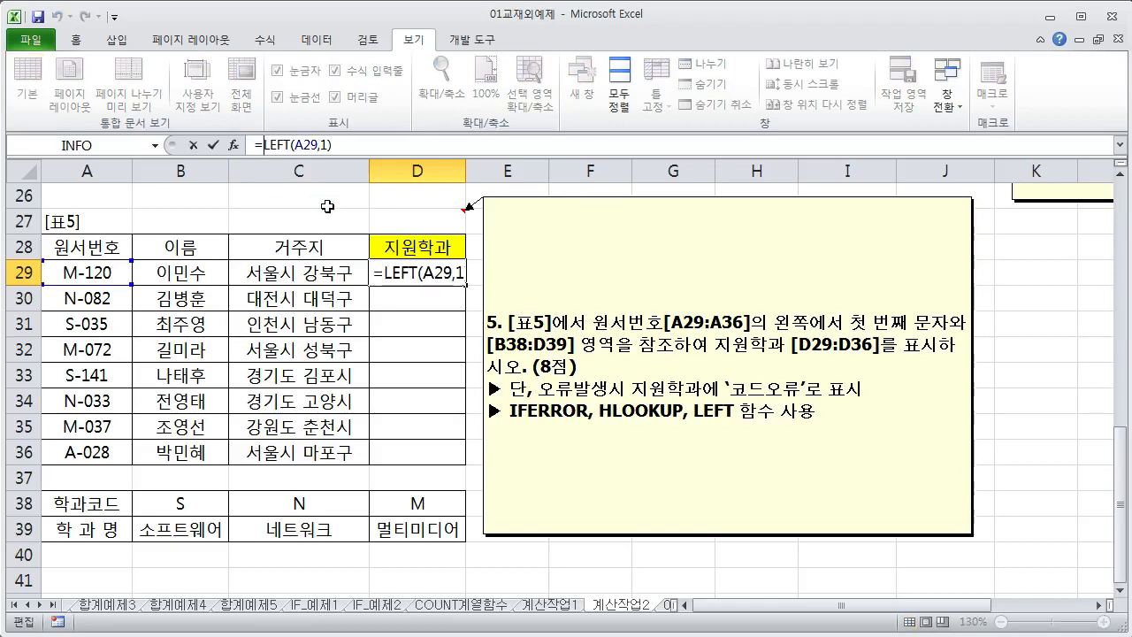
text(hlook)
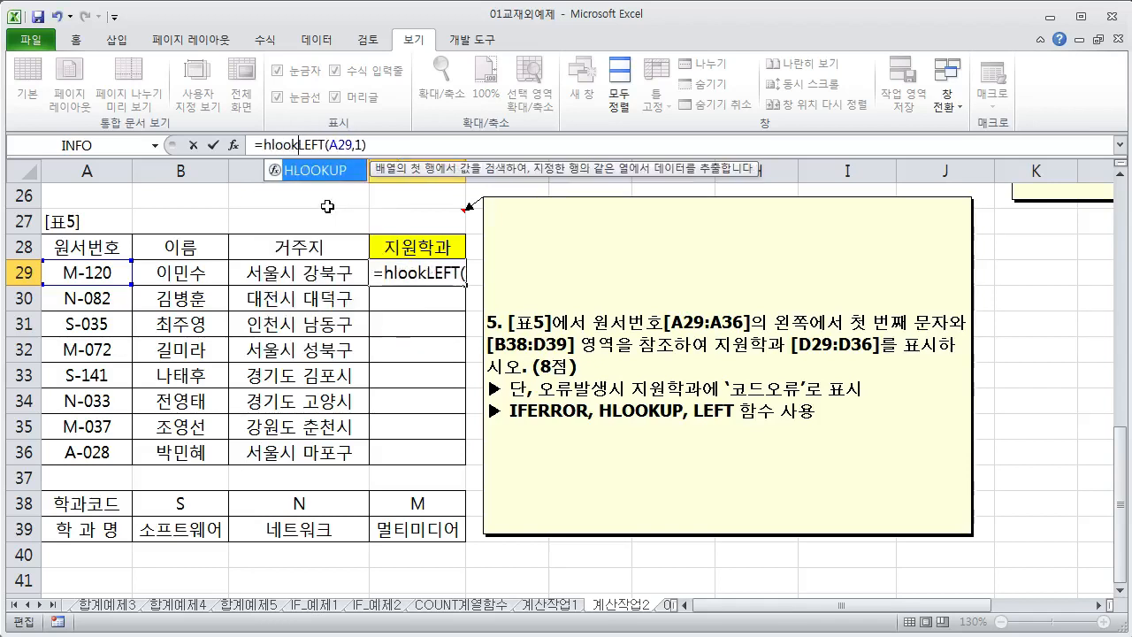
text(up()
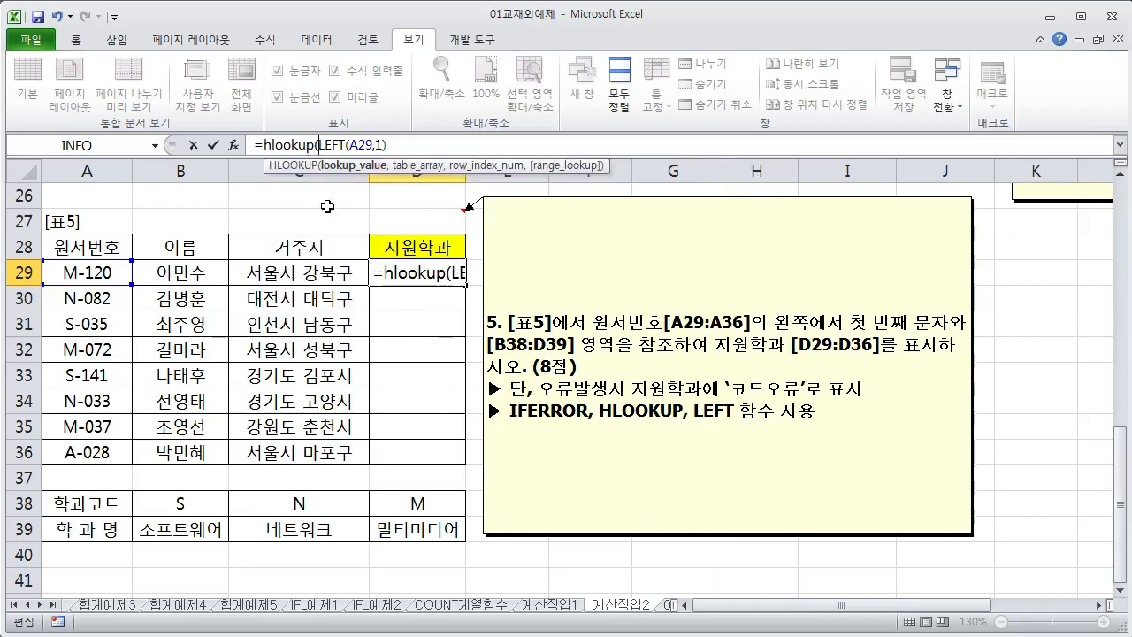
click(232, 145)
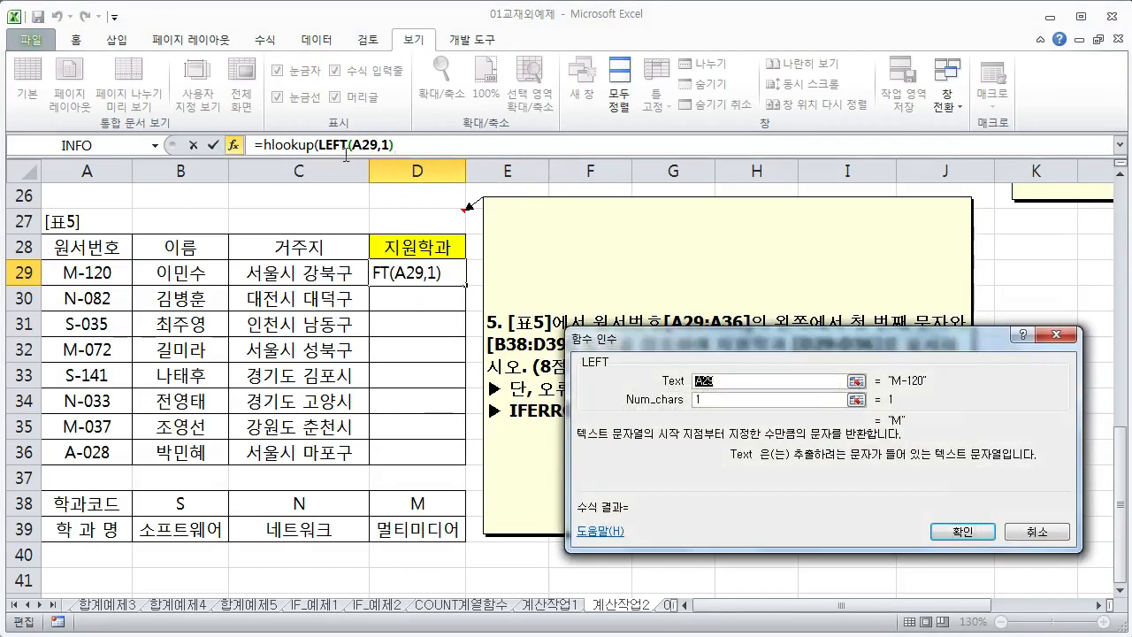
click(287, 142)
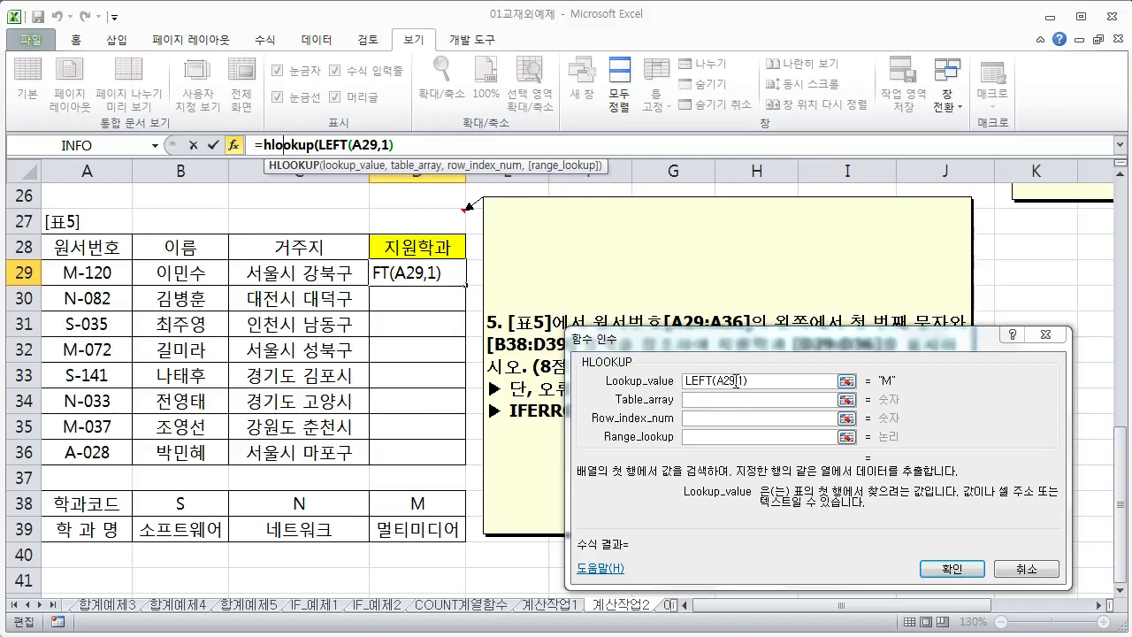
Step: Set HLOOKUP's table array to the absolute range $B$38:$D$39, row index to 2 and range lookup to 0, and enter the formula
click(806, 403)
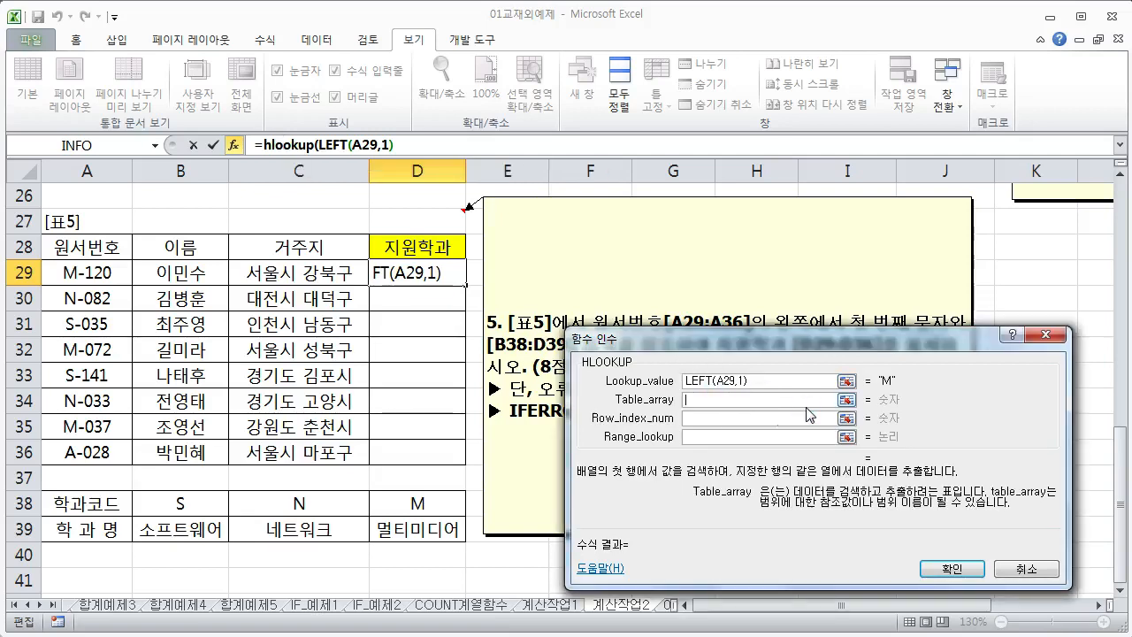
drag(195, 503, 389, 523)
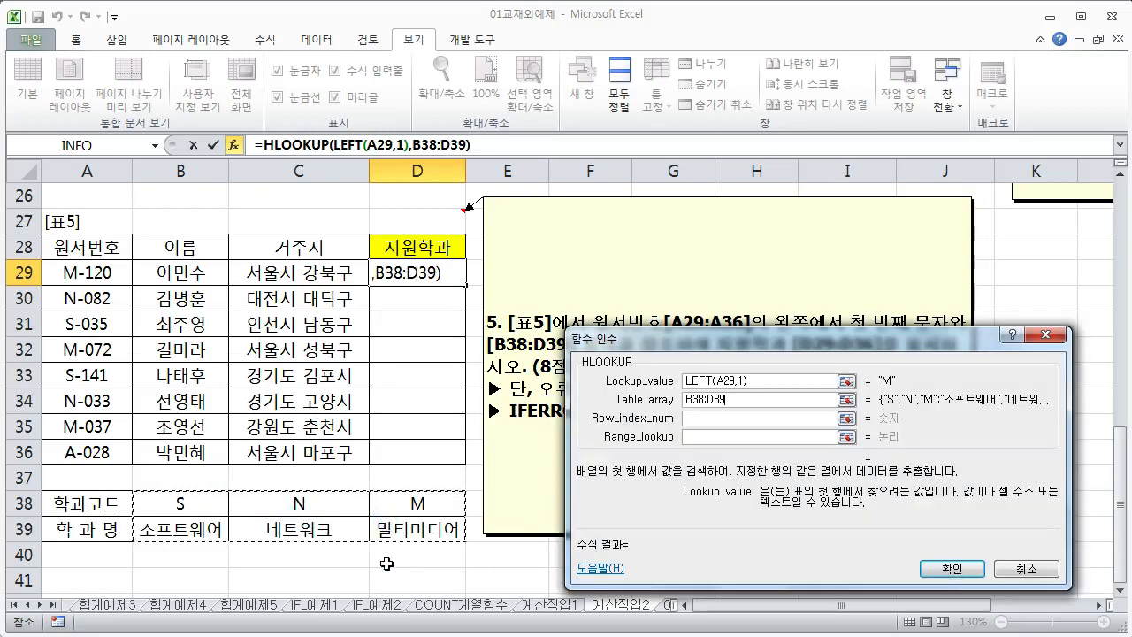
key(F4)
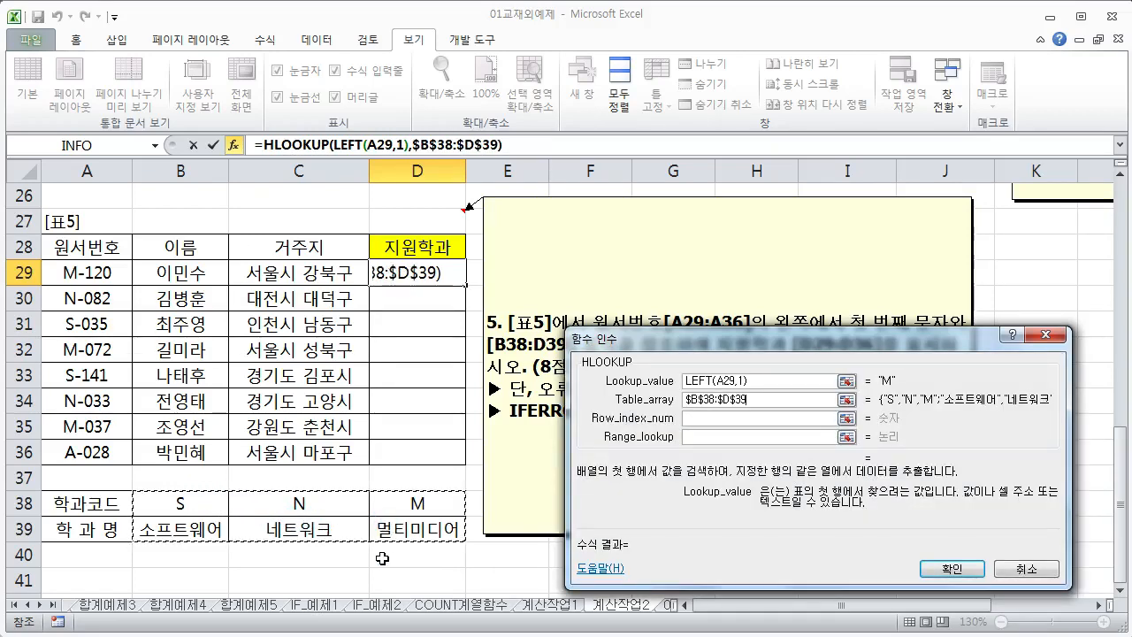
click(689, 416)
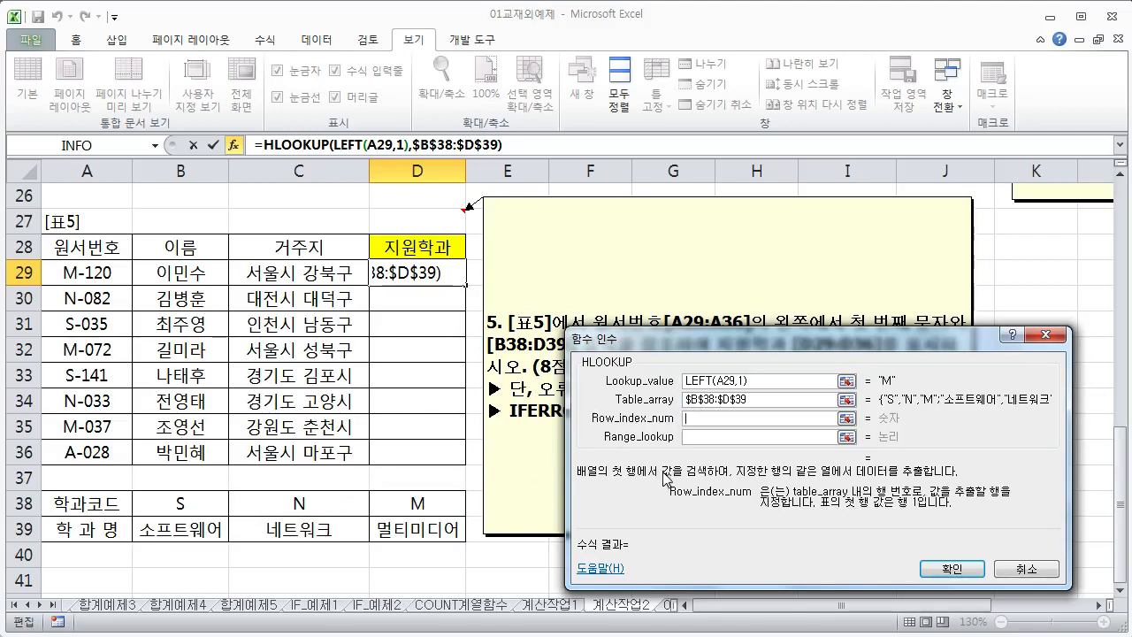
text(2)
click(727, 437)
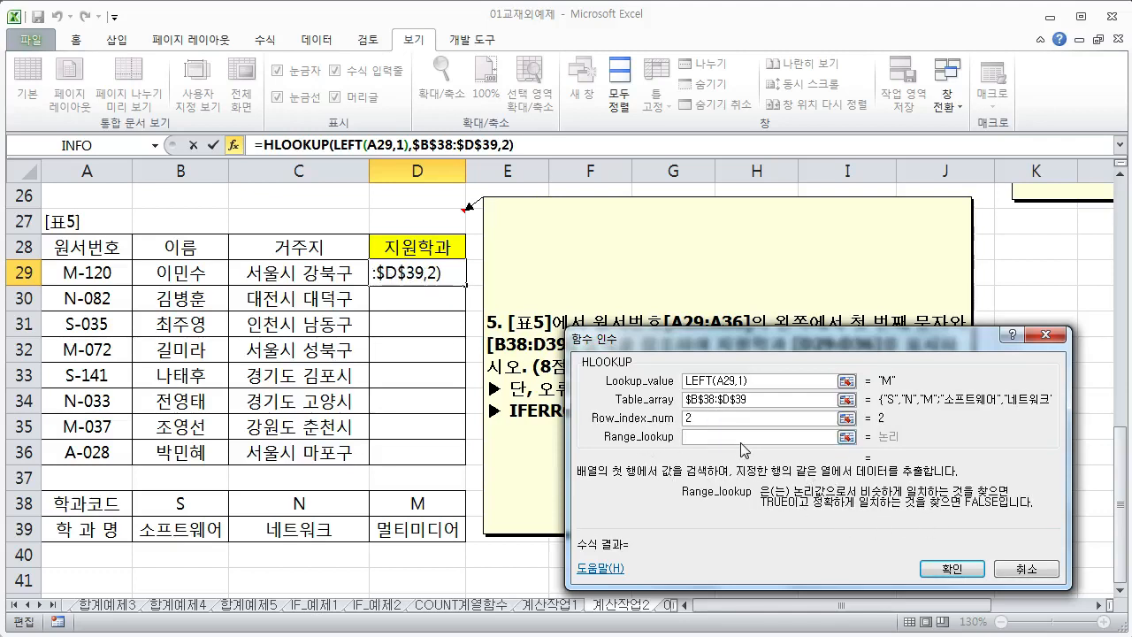
text(0)
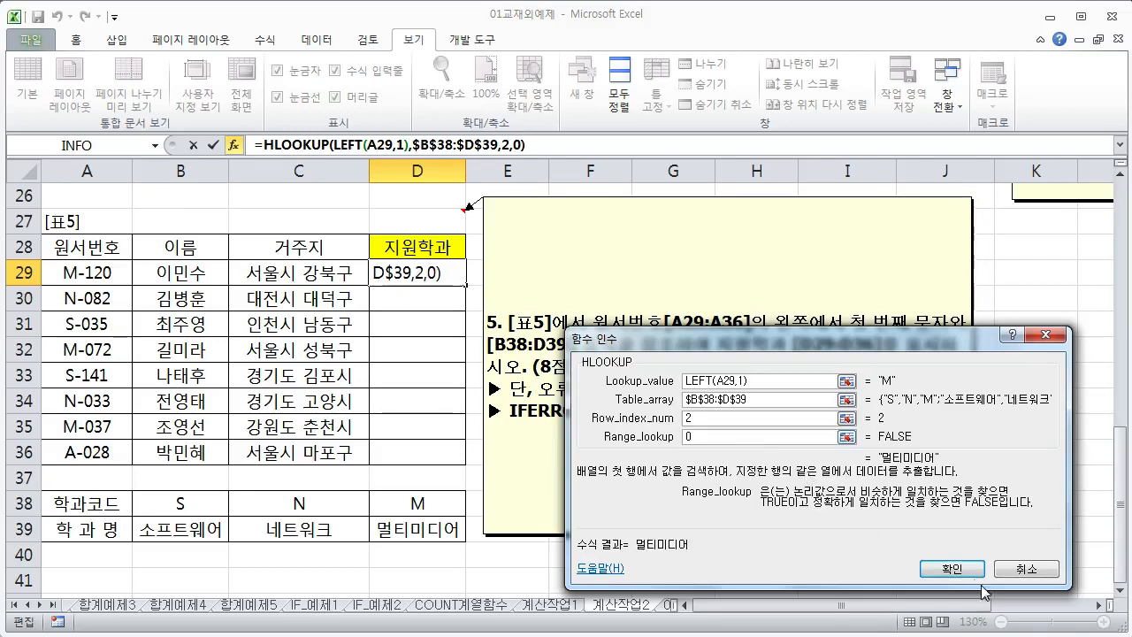
click(955, 567)
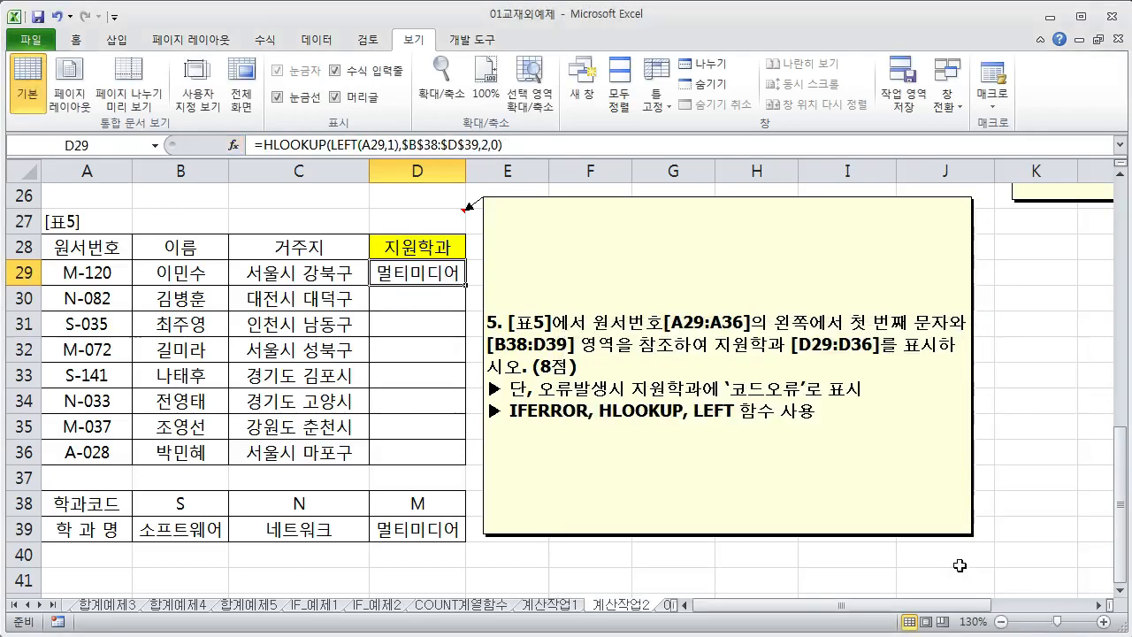
Step: Test-fill the HLOOKUP formula from D29 down through D36, check D36, and clear D30:D36 again
drag(463, 286, 455, 449)
click(444, 449)
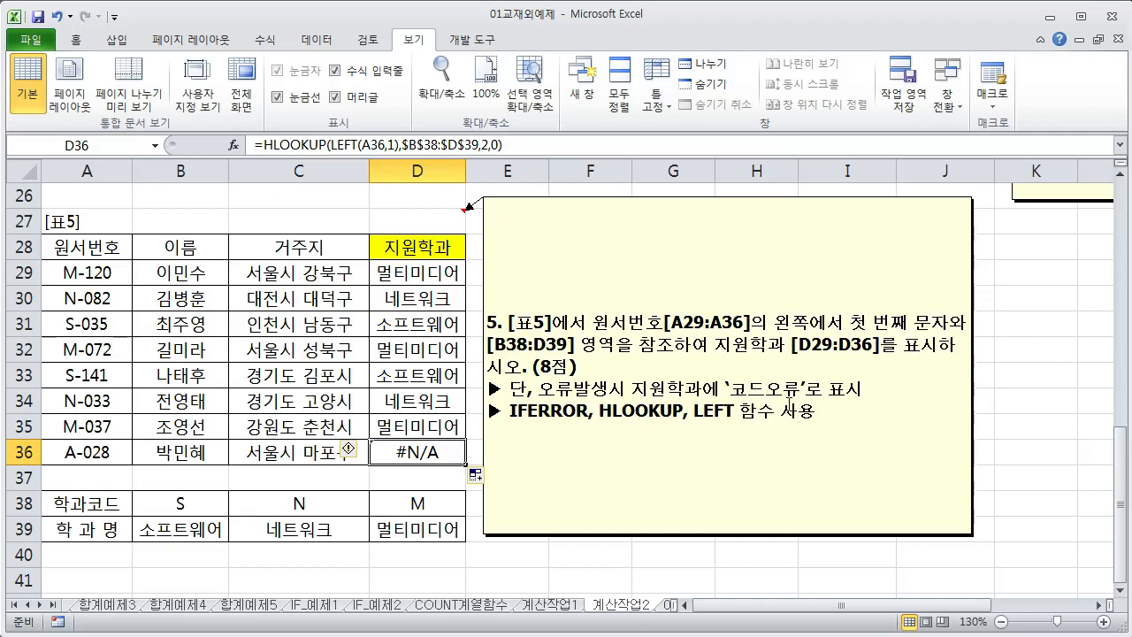
click(420, 275)
drag(417, 298, 436, 455)
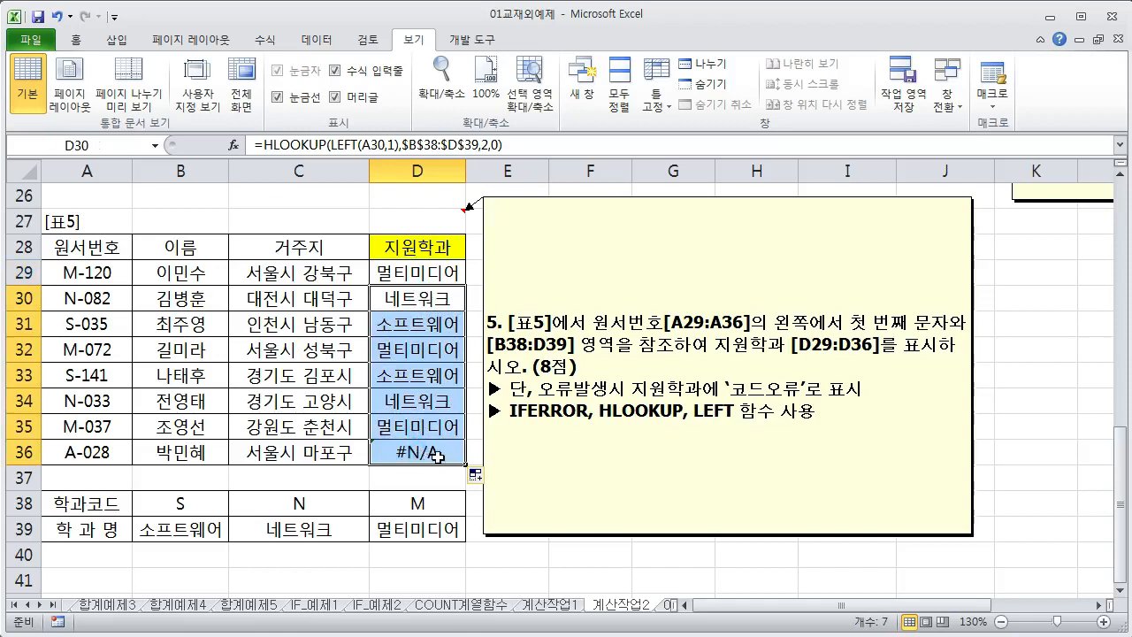
key(Delete)
Step: Wrap D29's HLOOKUP formula in IFERROR as its value and open the IFERROR function arguments
click(407, 274)
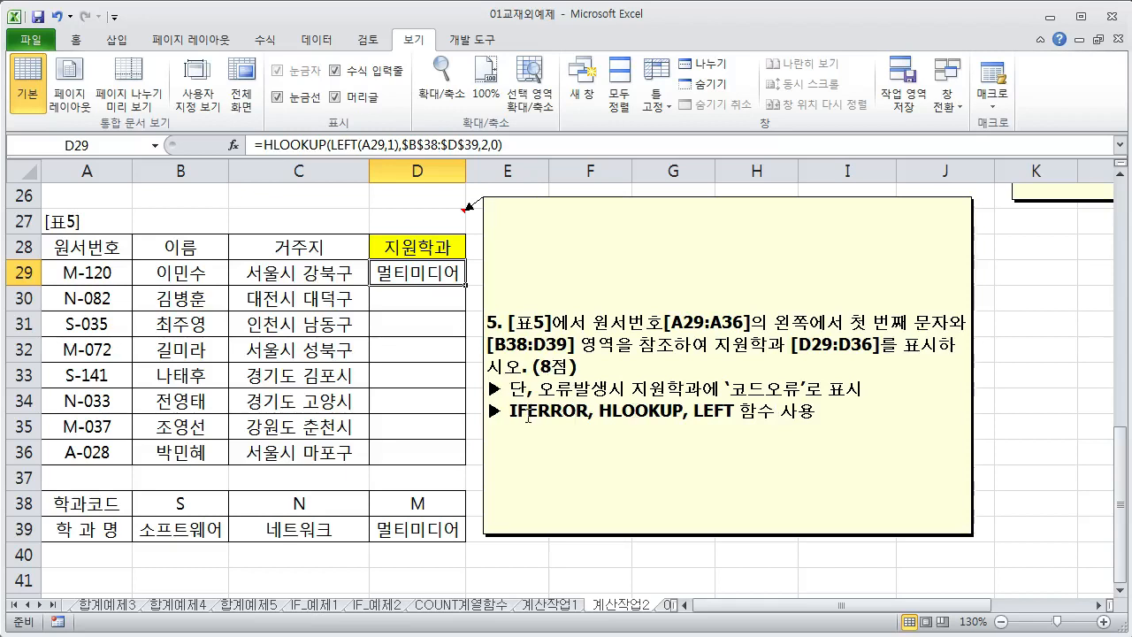
click(264, 144)
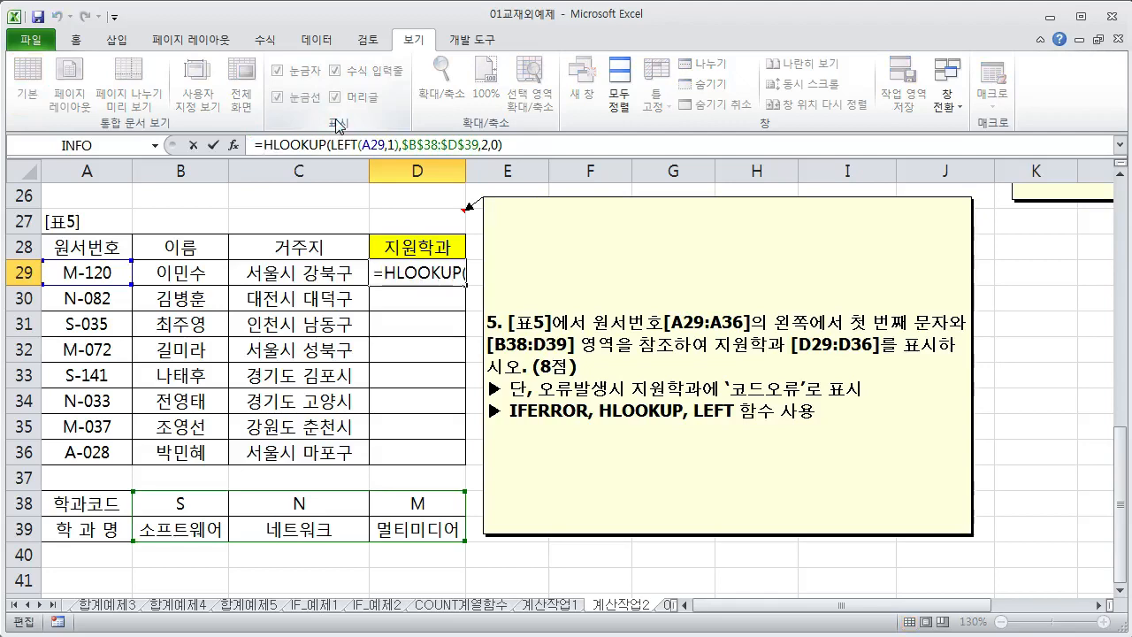
text(if)
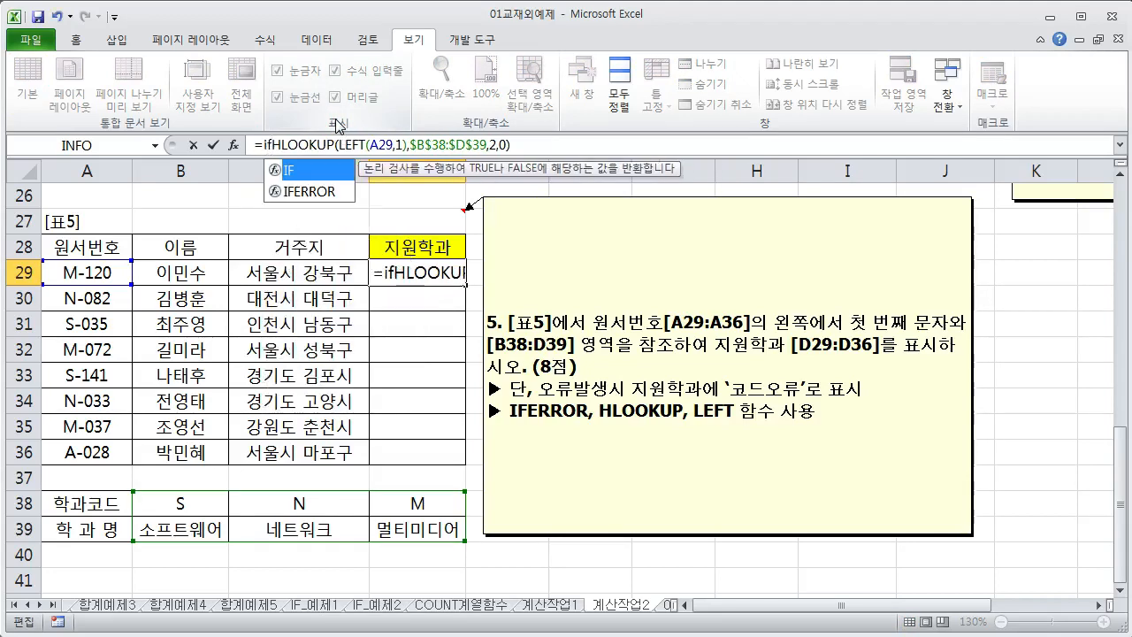
text(error)
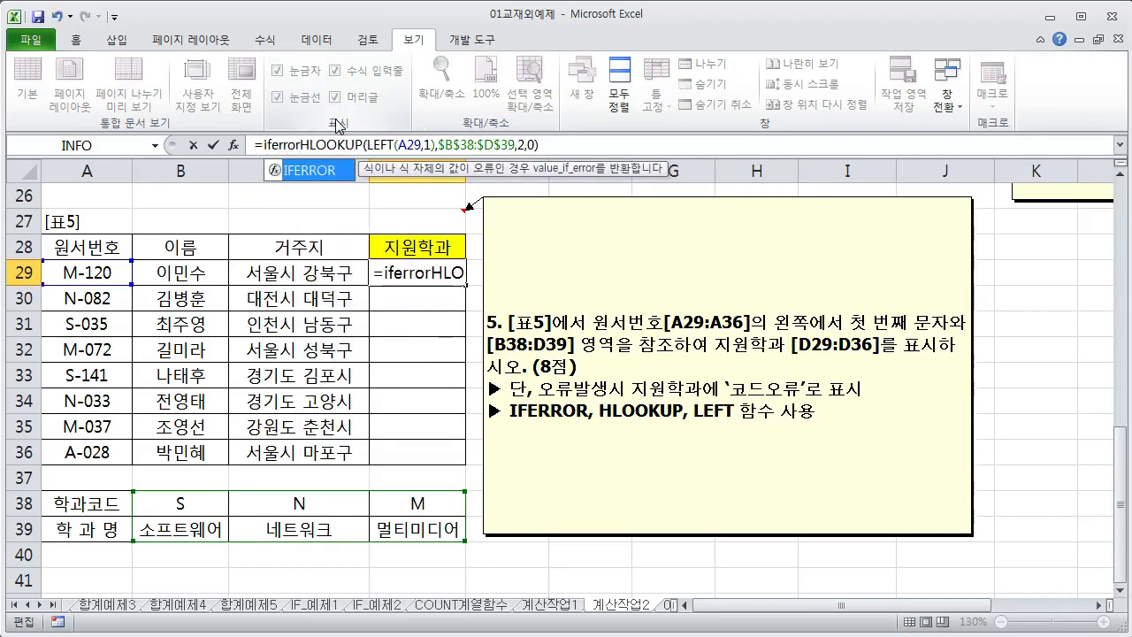
text(()
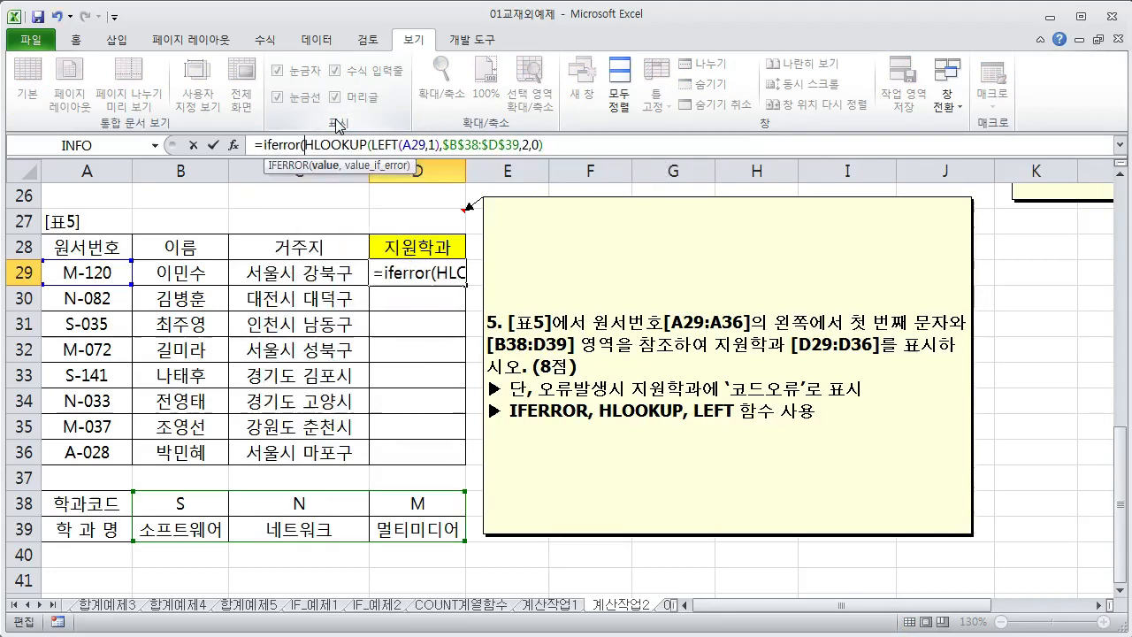
click(233, 144)
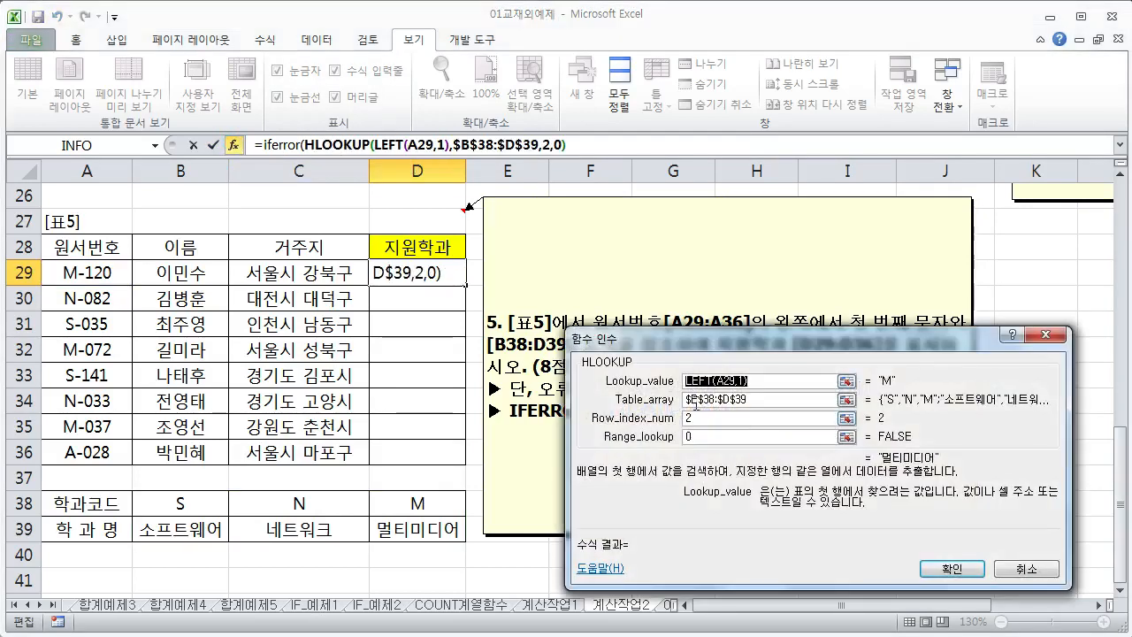
click(288, 144)
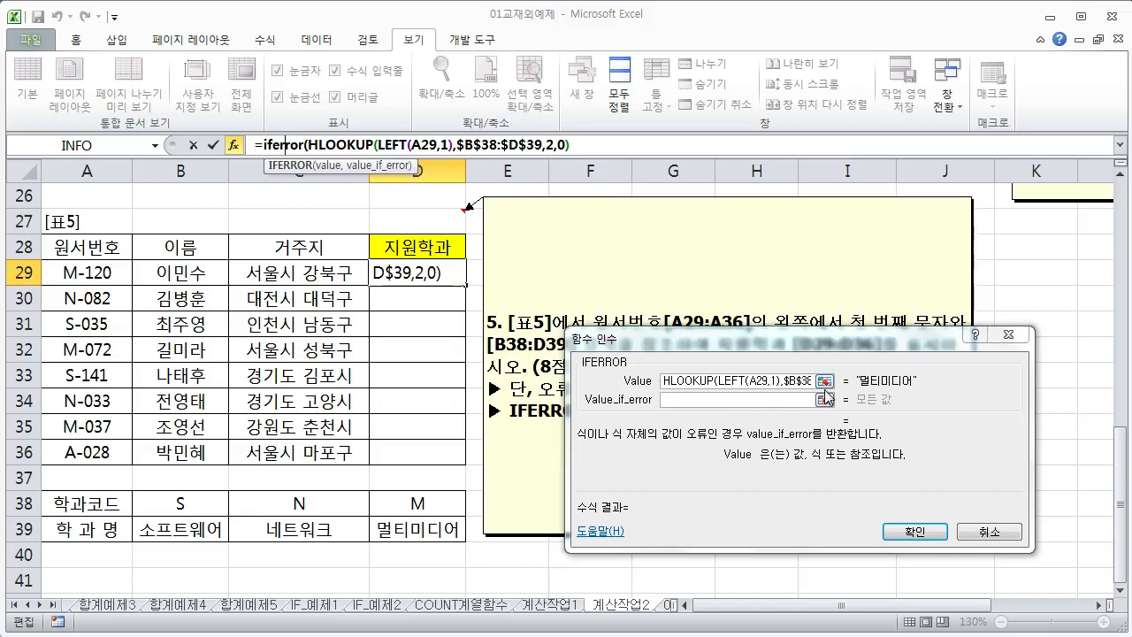
Step: Set IFERROR's value_if_error to "코드오류" and enter the formula in D29
click(716, 398)
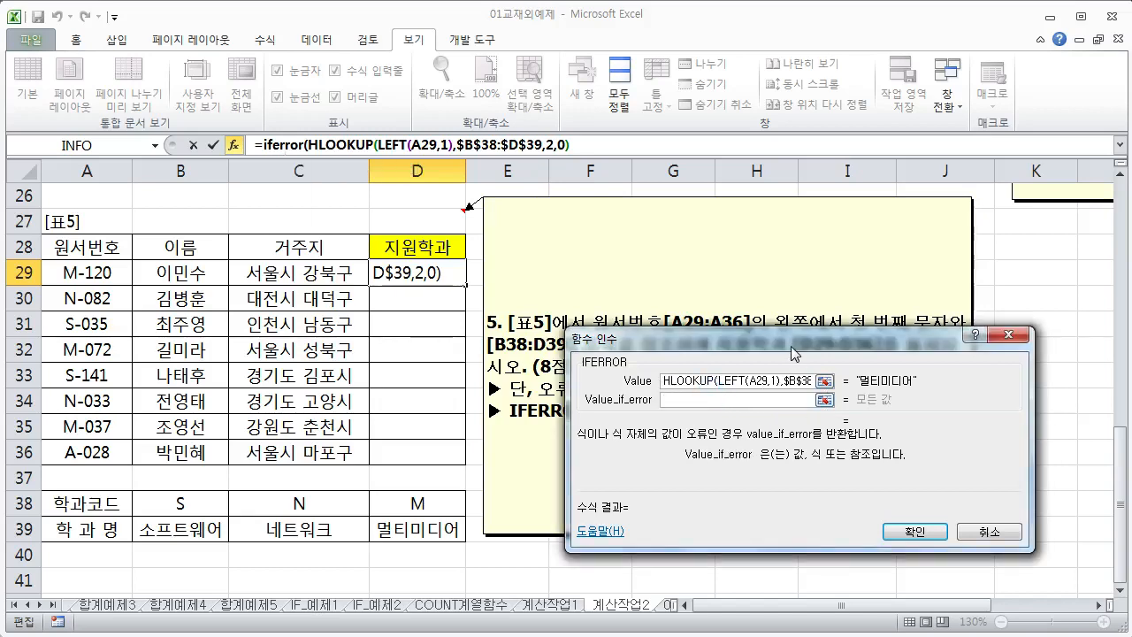
drag(793, 352, 713, 168)
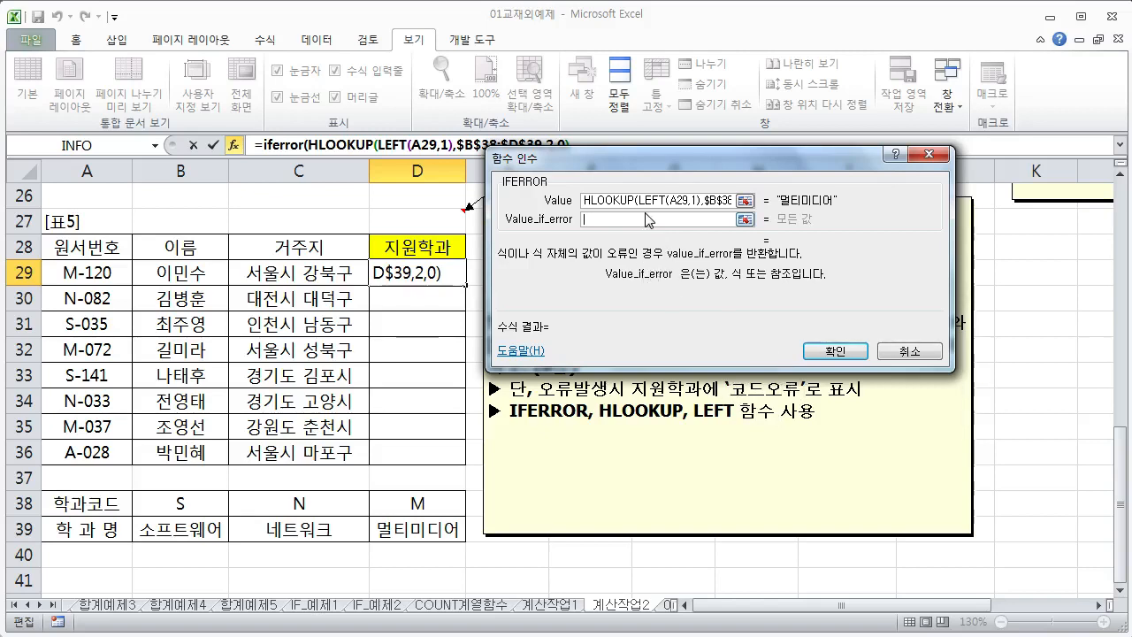
text(")
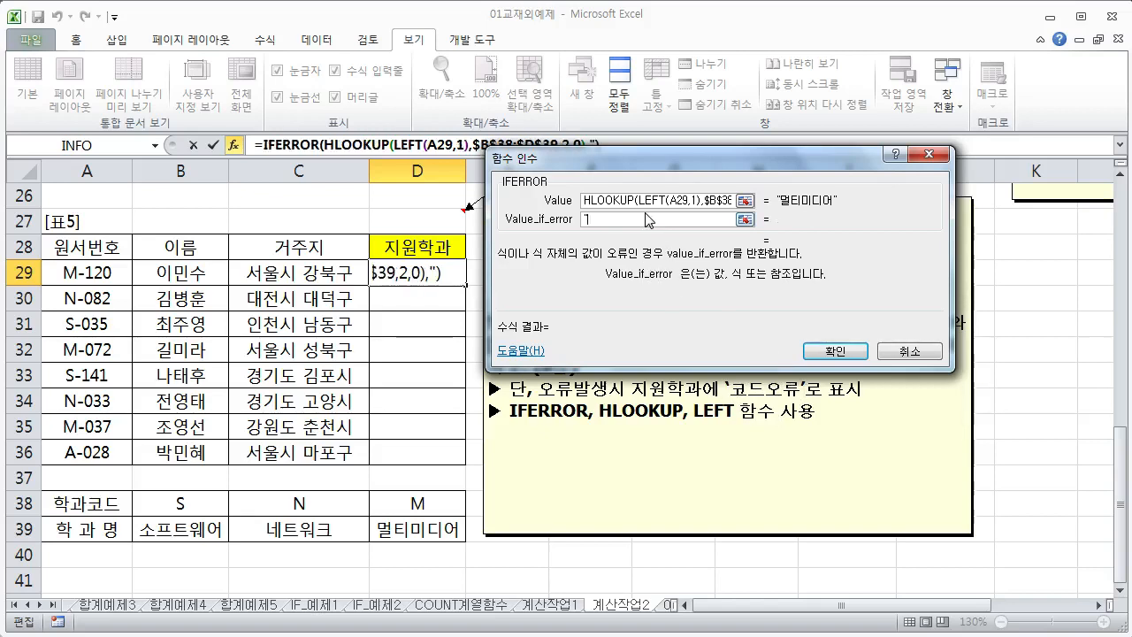
text(콛드오류")
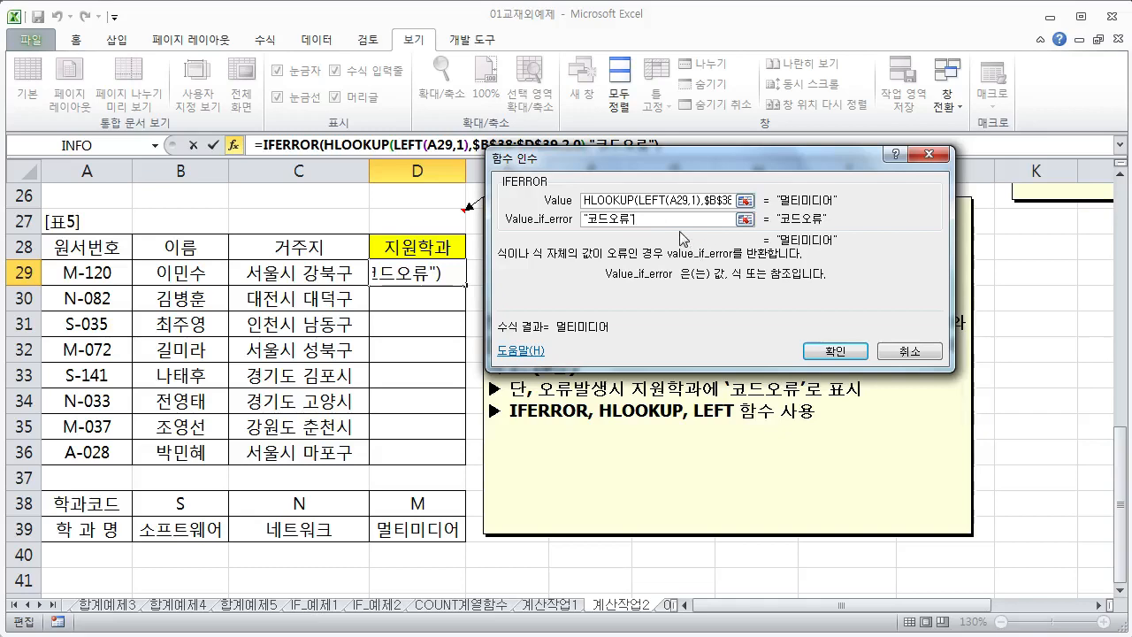
click(835, 351)
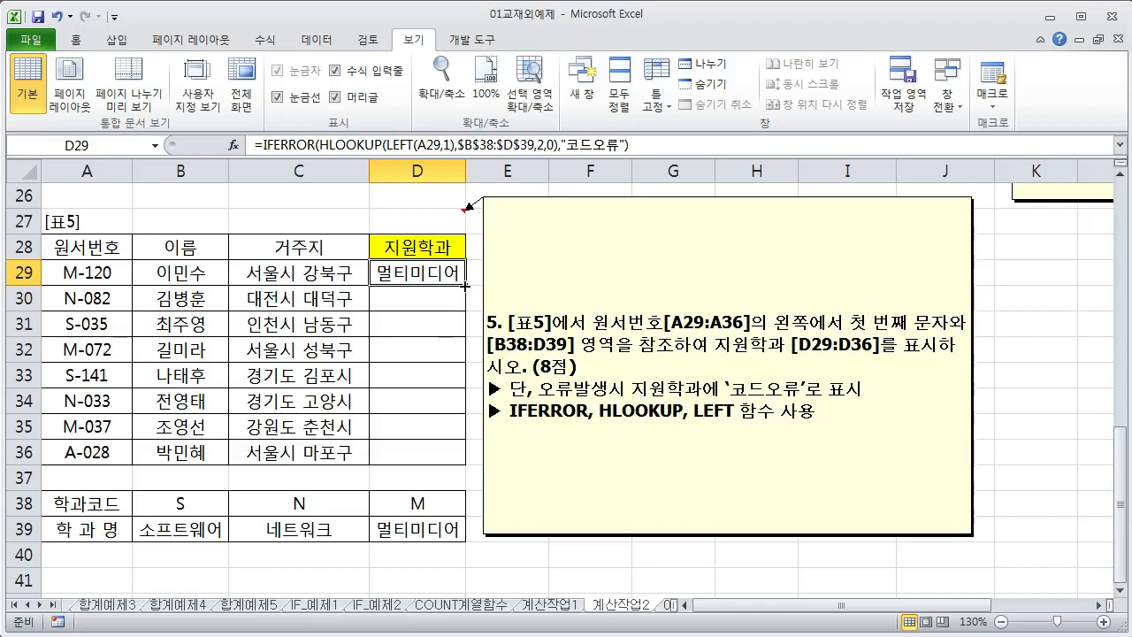
Step: Fill the IFERROR formula from D29 down through D36 and check the formulas in D36 and D29
drag(465, 286, 453, 461)
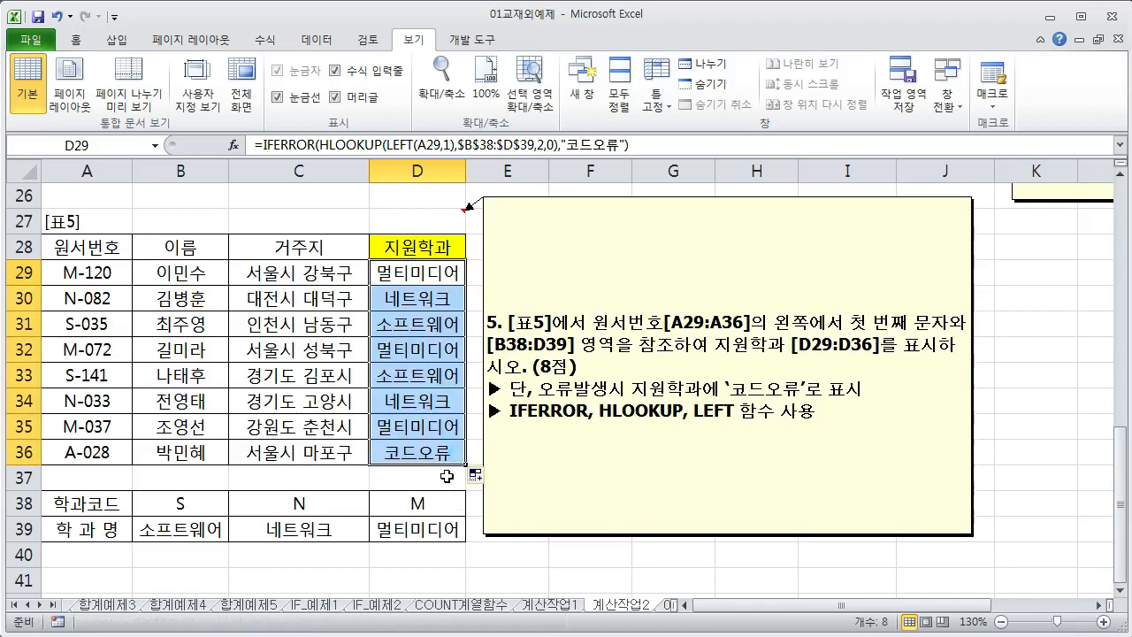
click(444, 455)
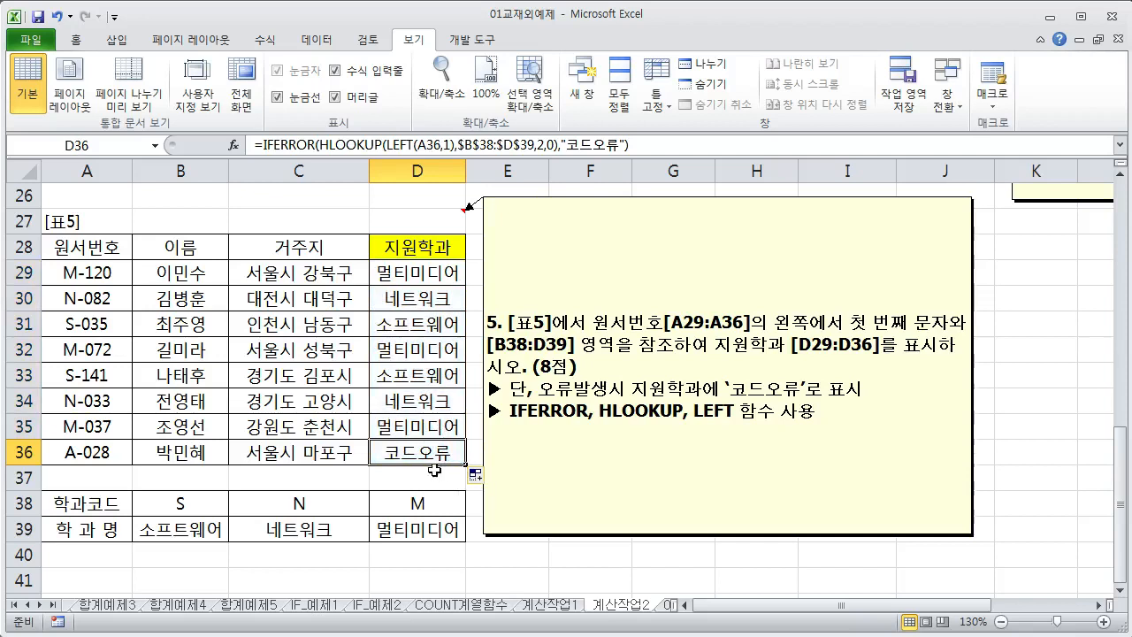
click(429, 474)
click(534, 554)
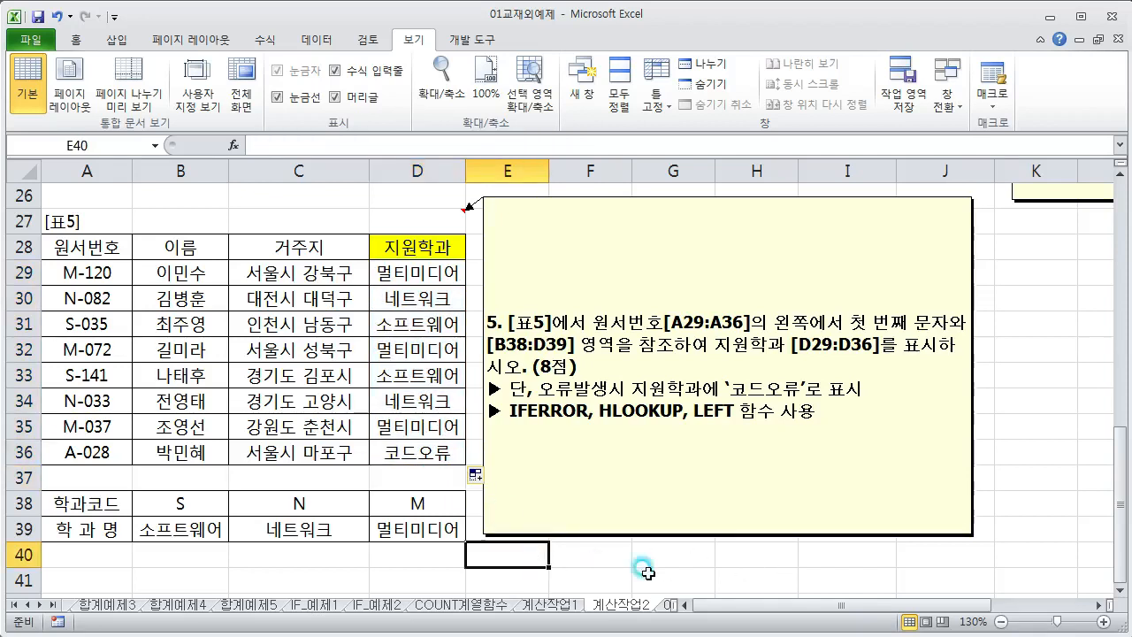
click(450, 276)
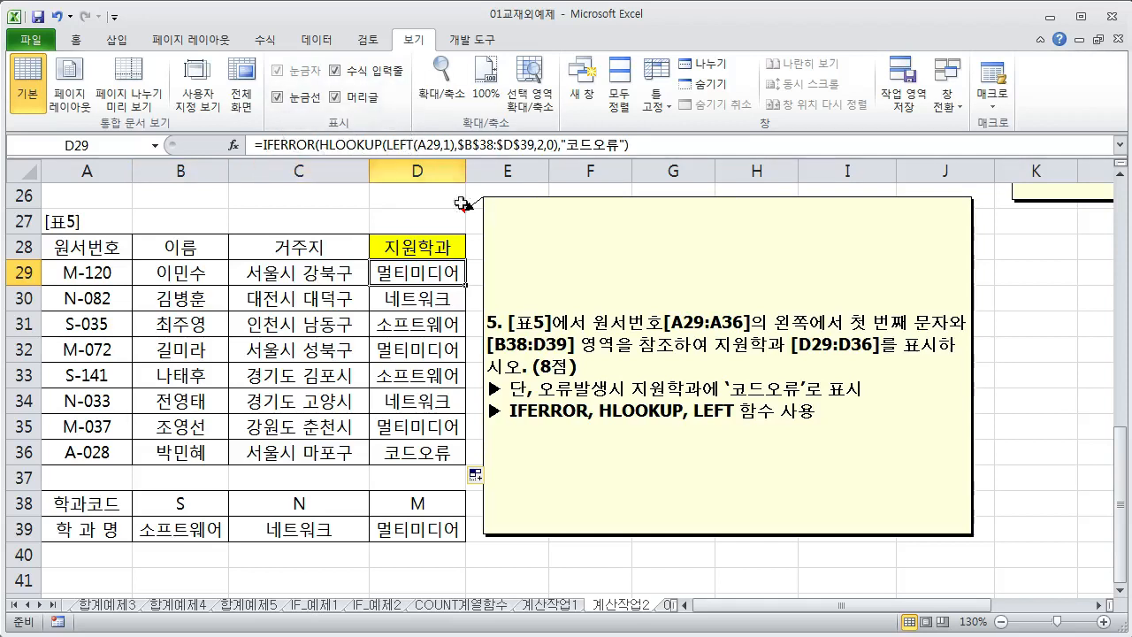
click(526, 555)
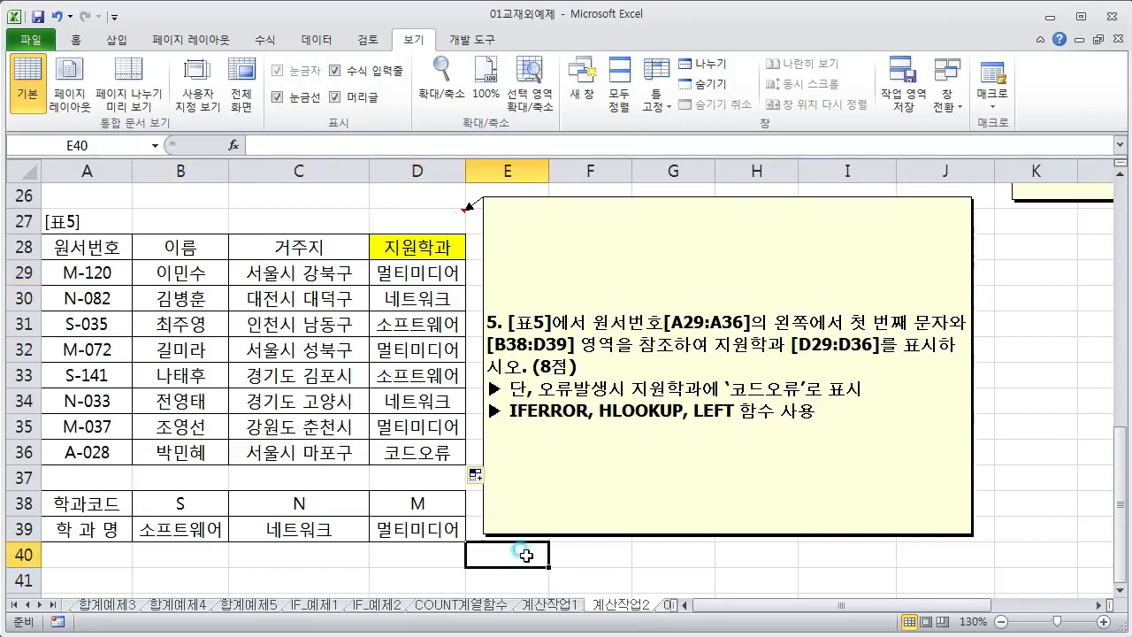